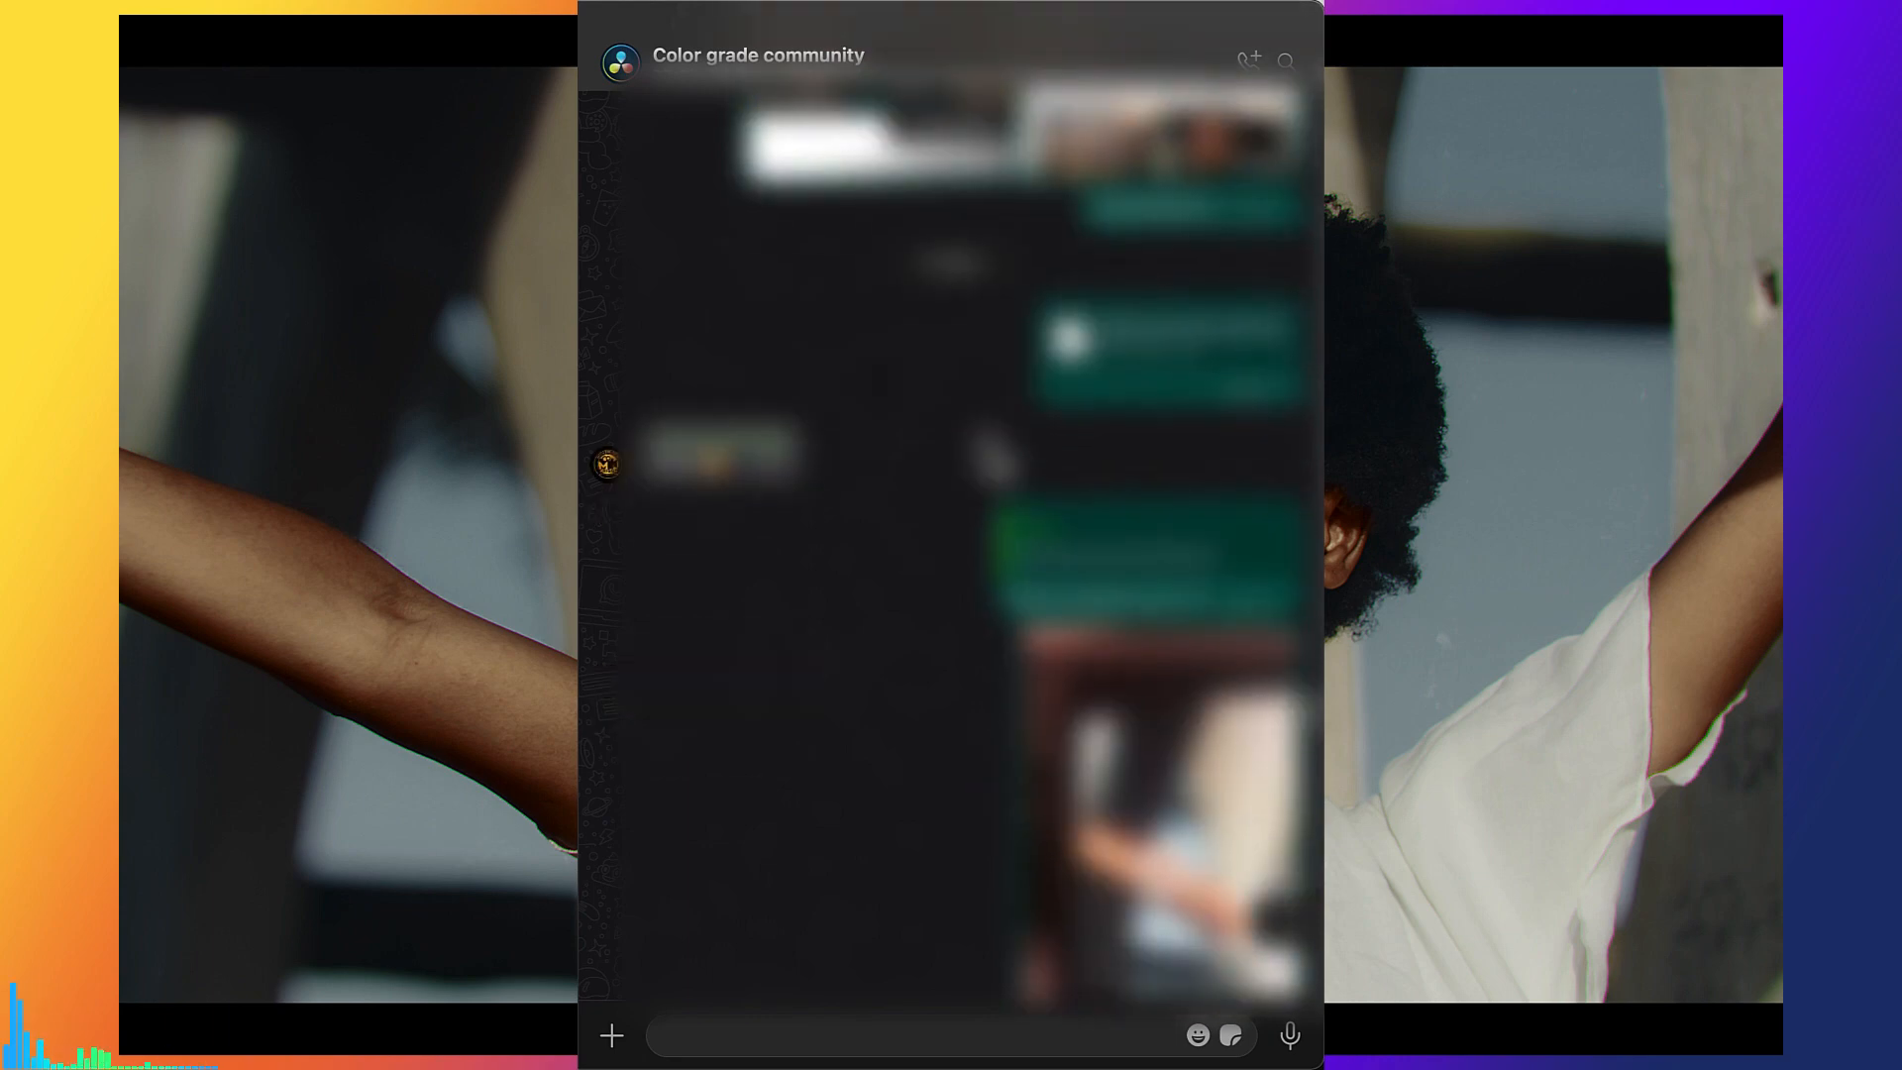
scroll(991, 458, "down", 15)
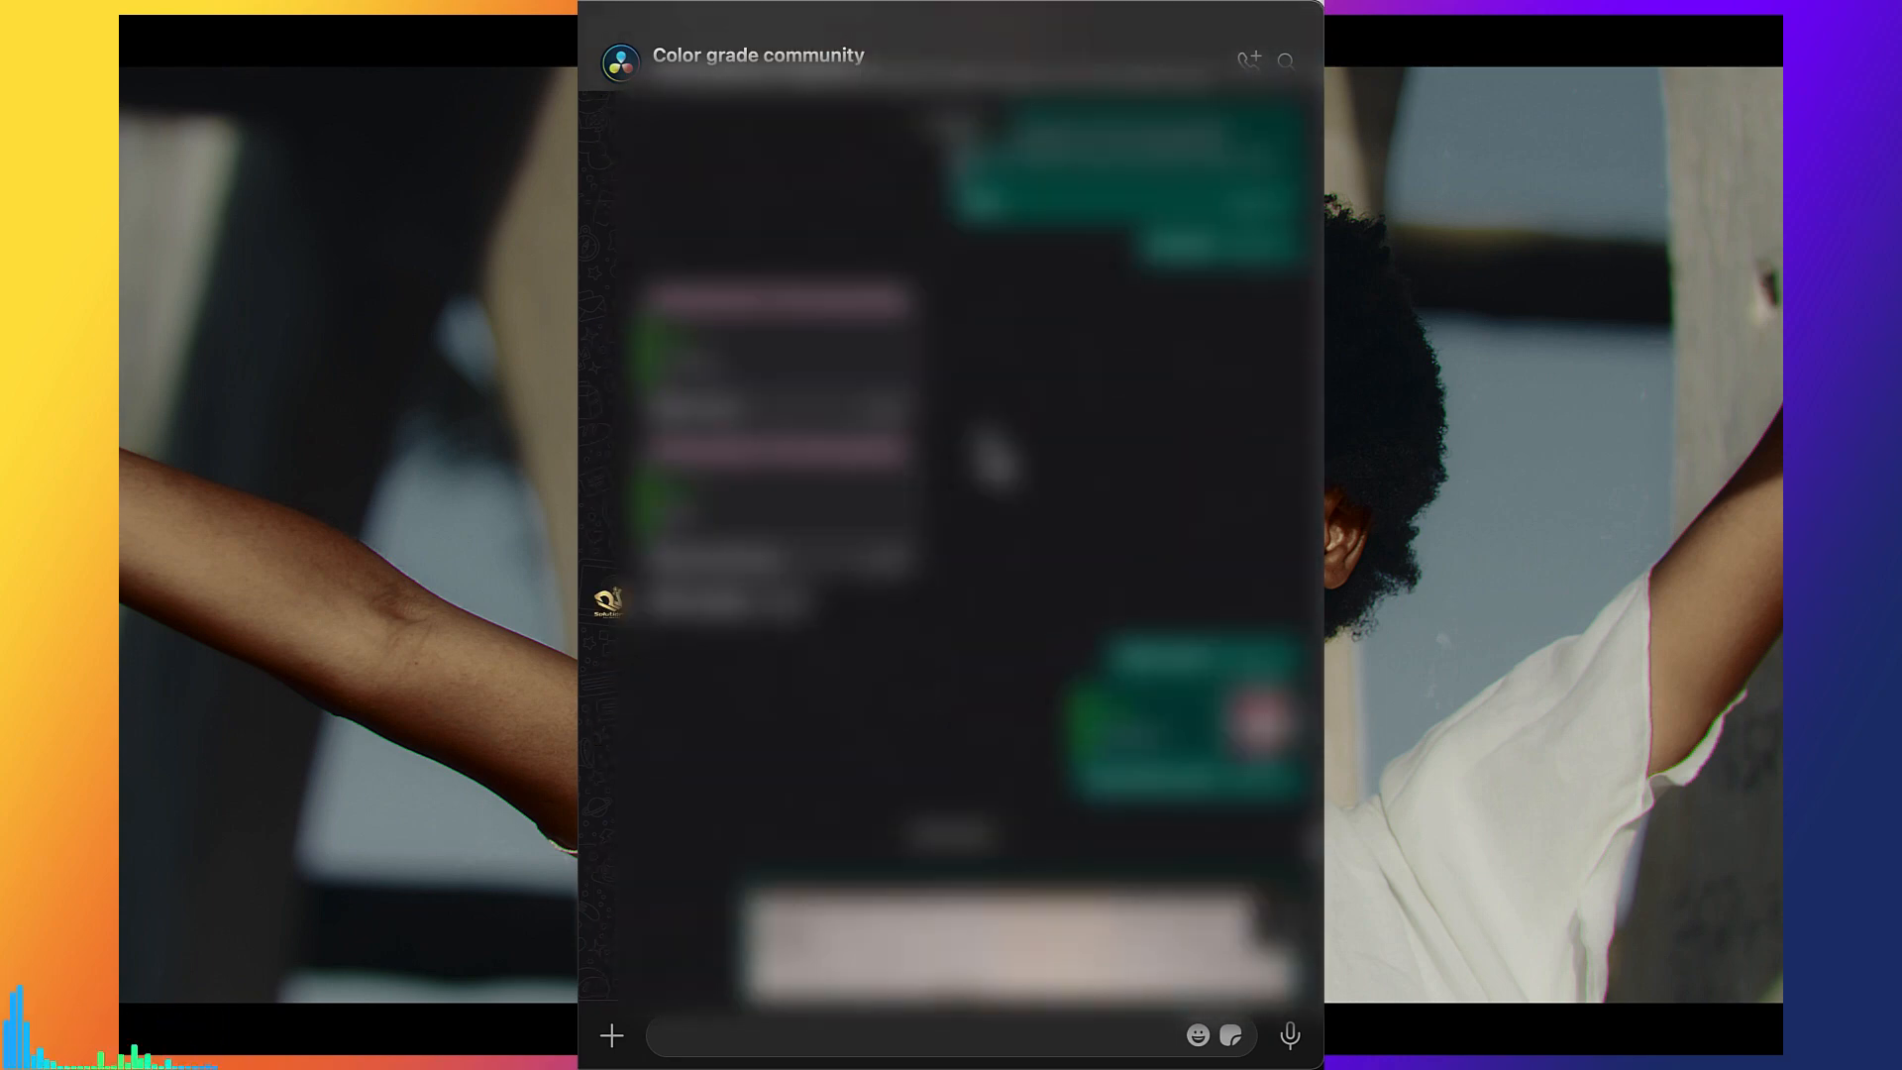
scroll(991, 458, "down", 15)
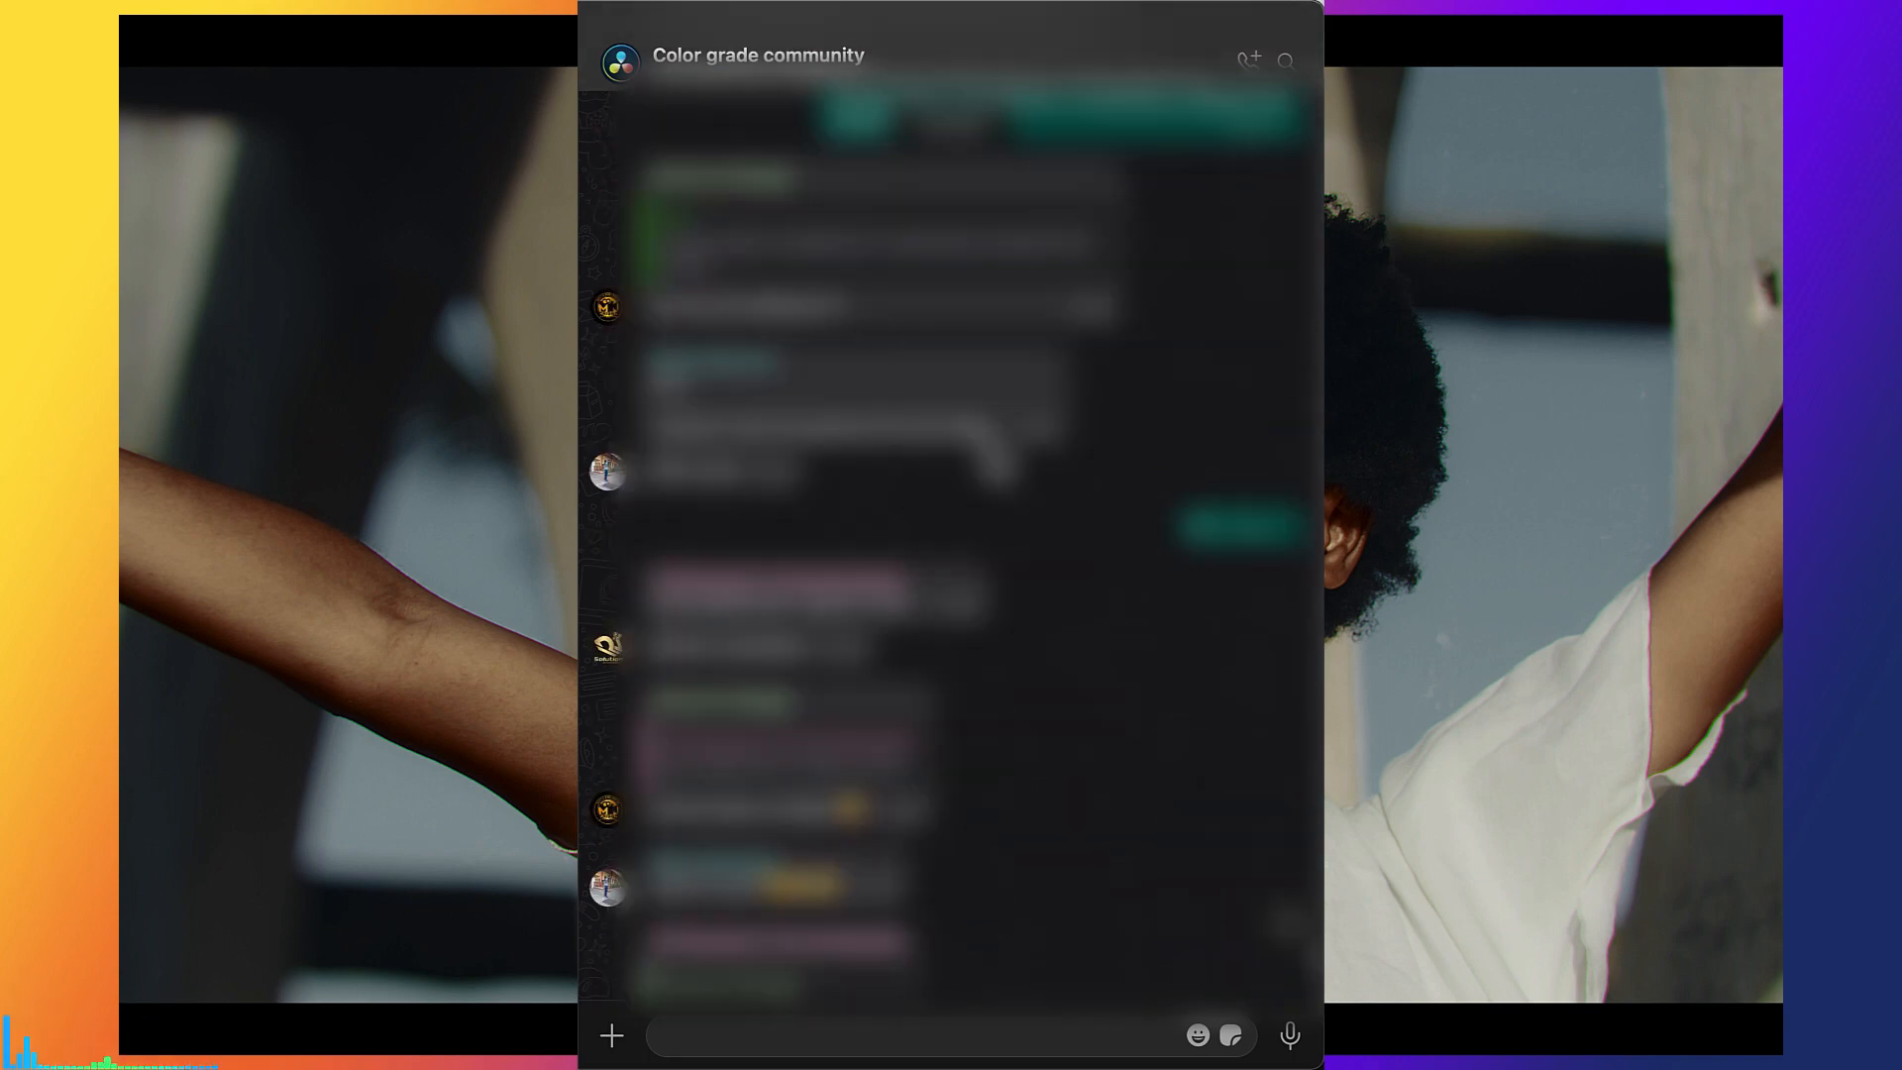
scroll(991, 458, "down", 15)
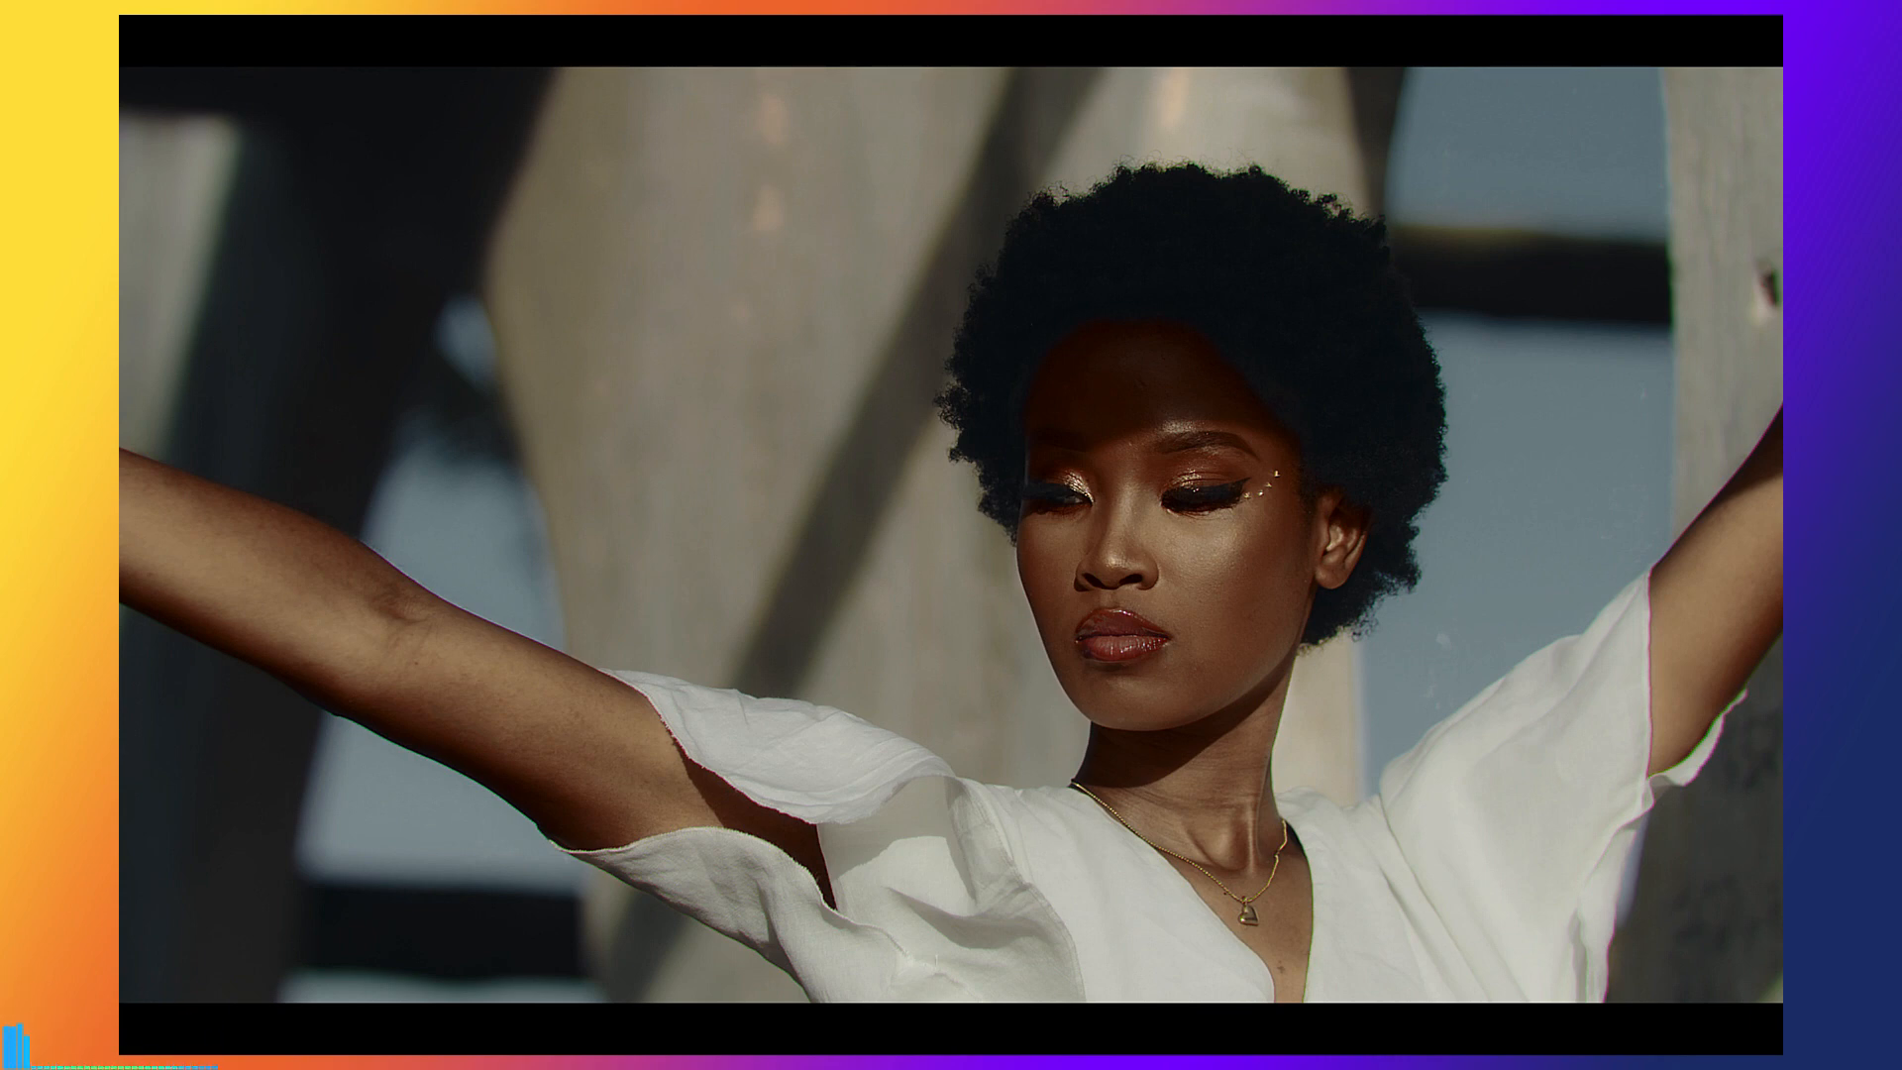
Return from the full-screen image to the grading workspace, disable all of the clip's nodes and delete node 02.
key("Escape")
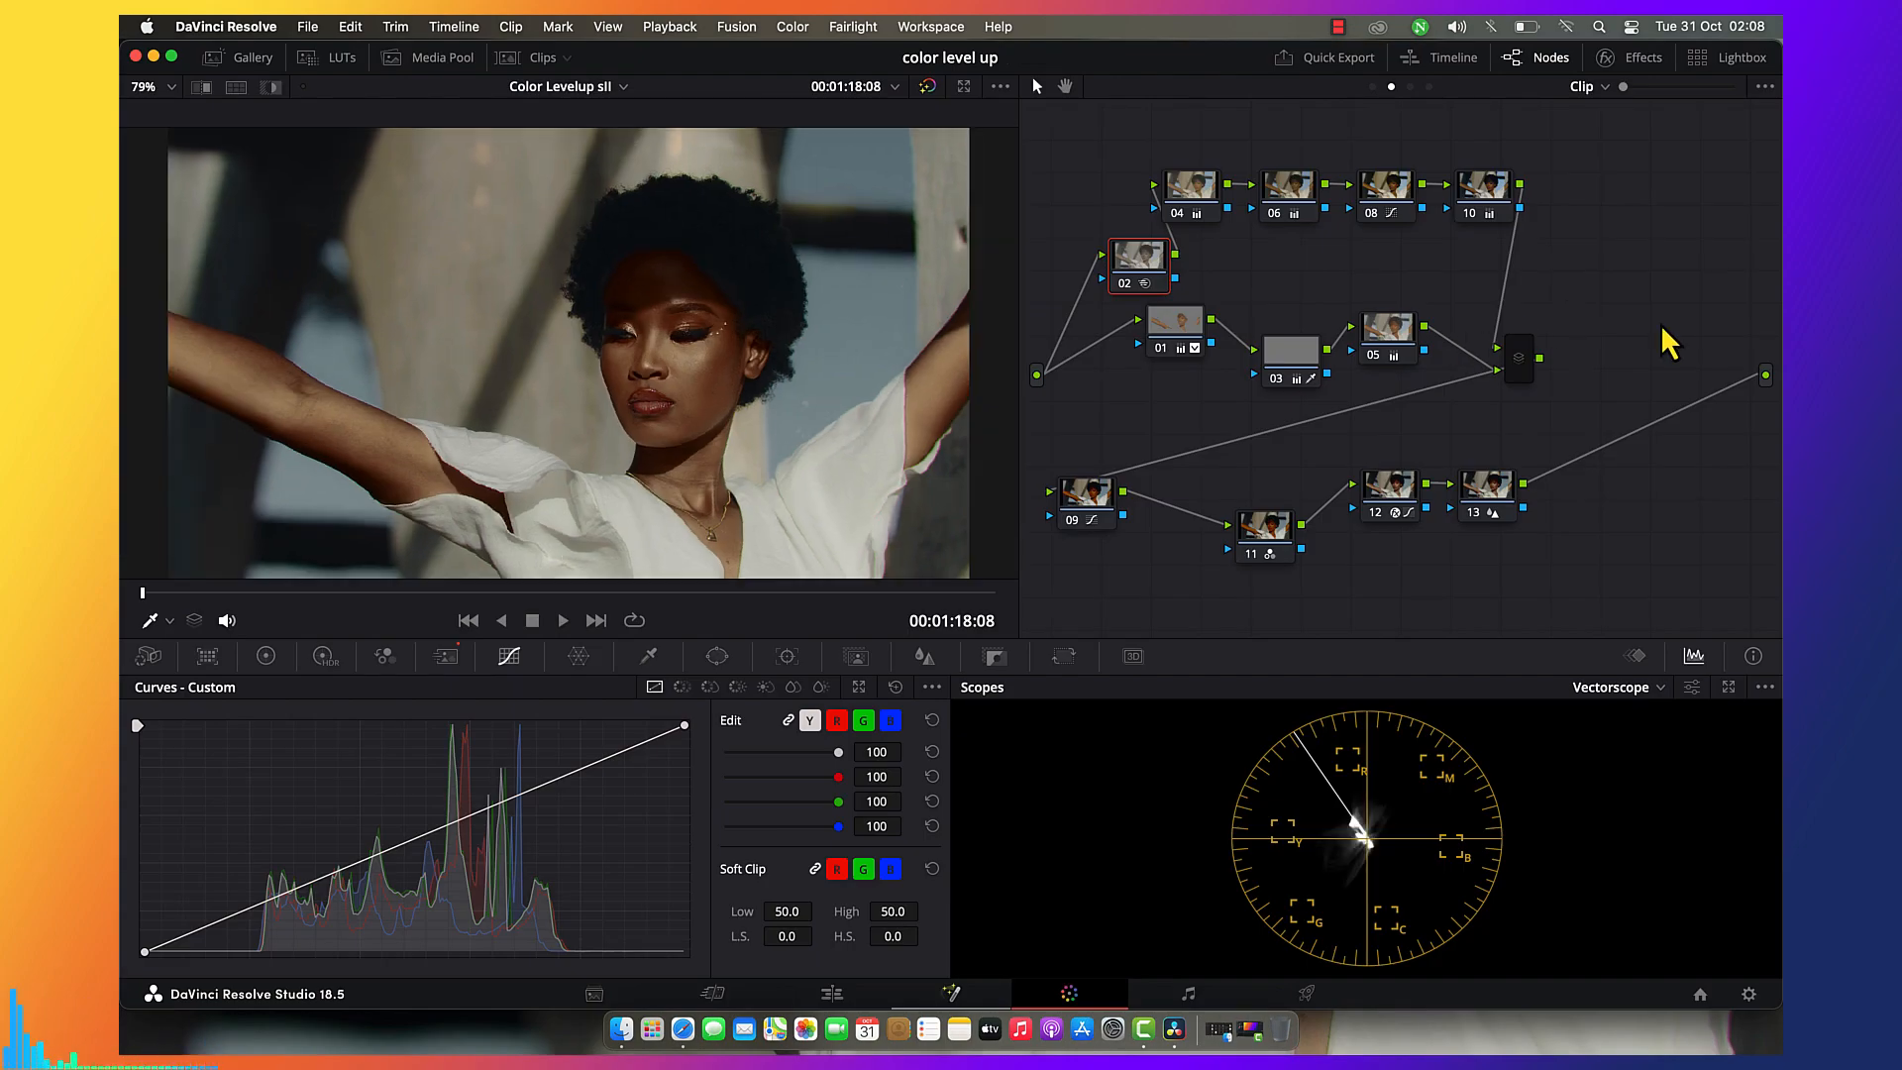
key("shift+d")
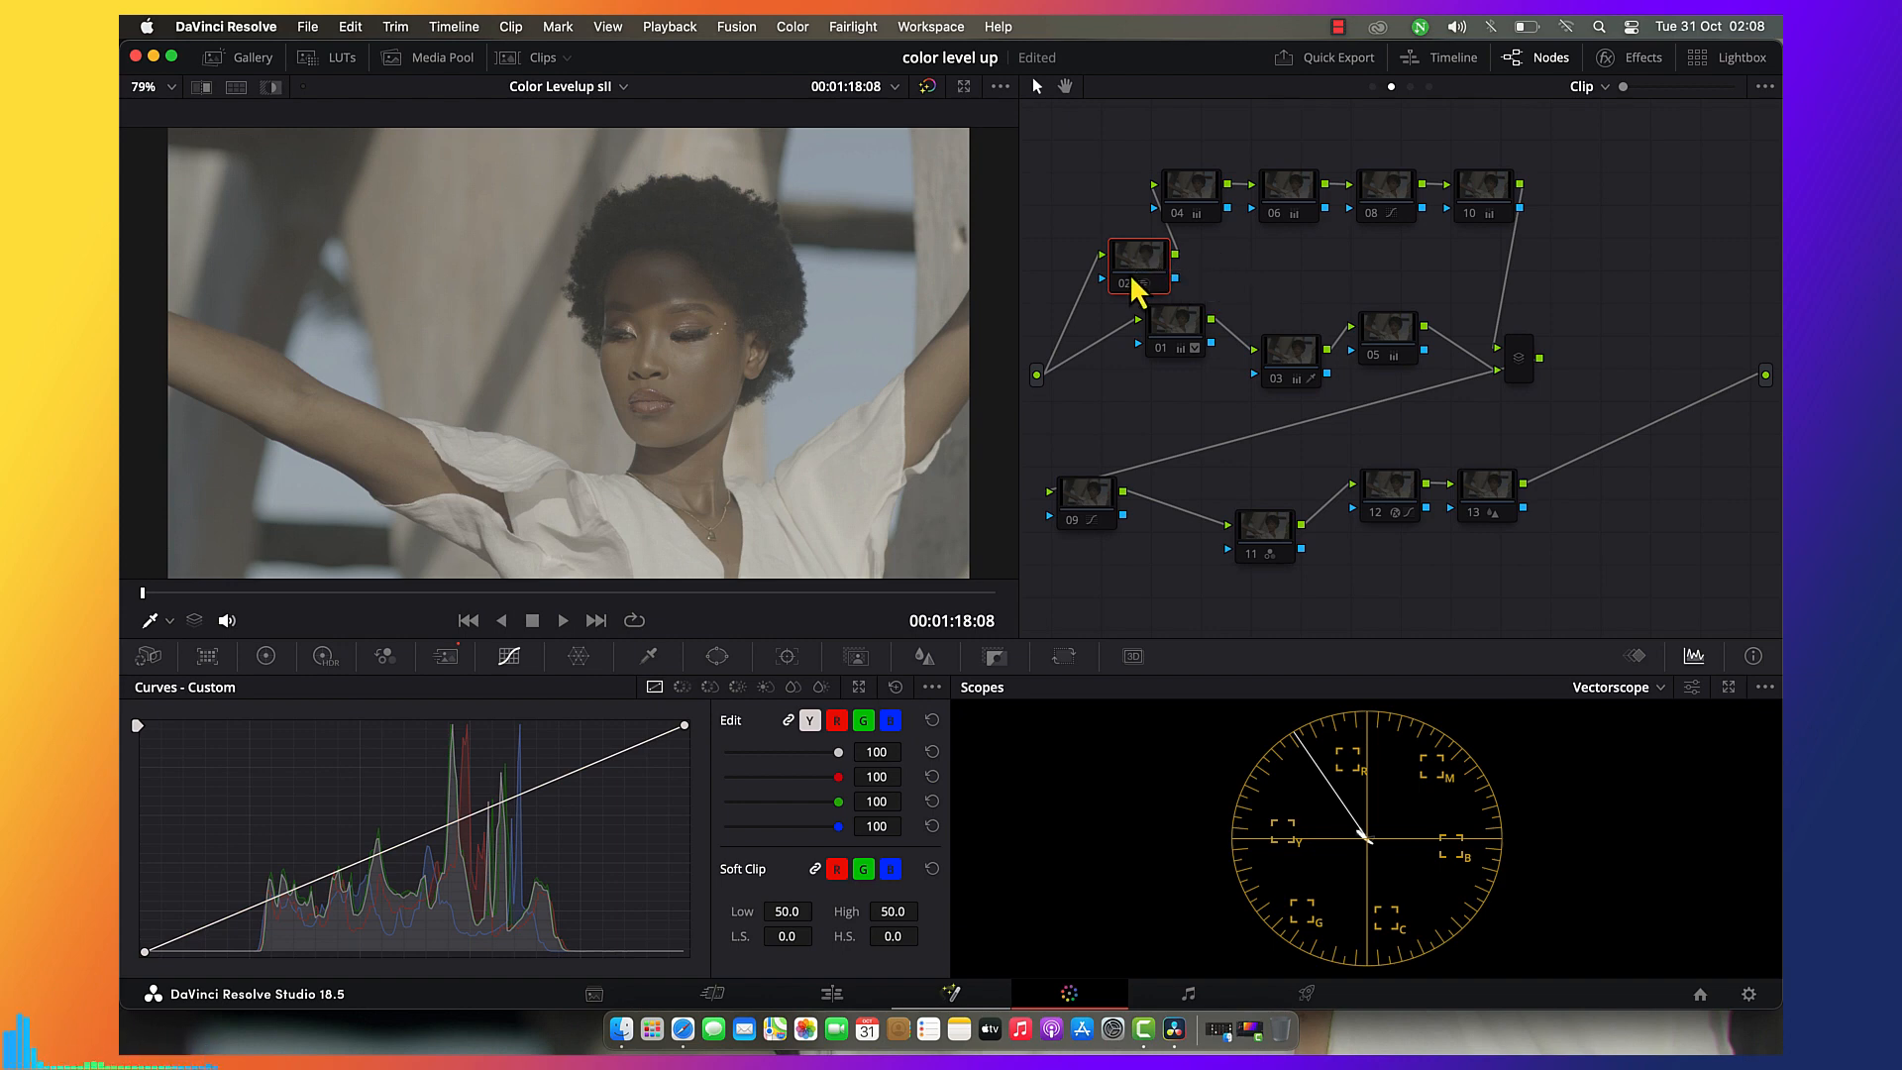
key("Delete")
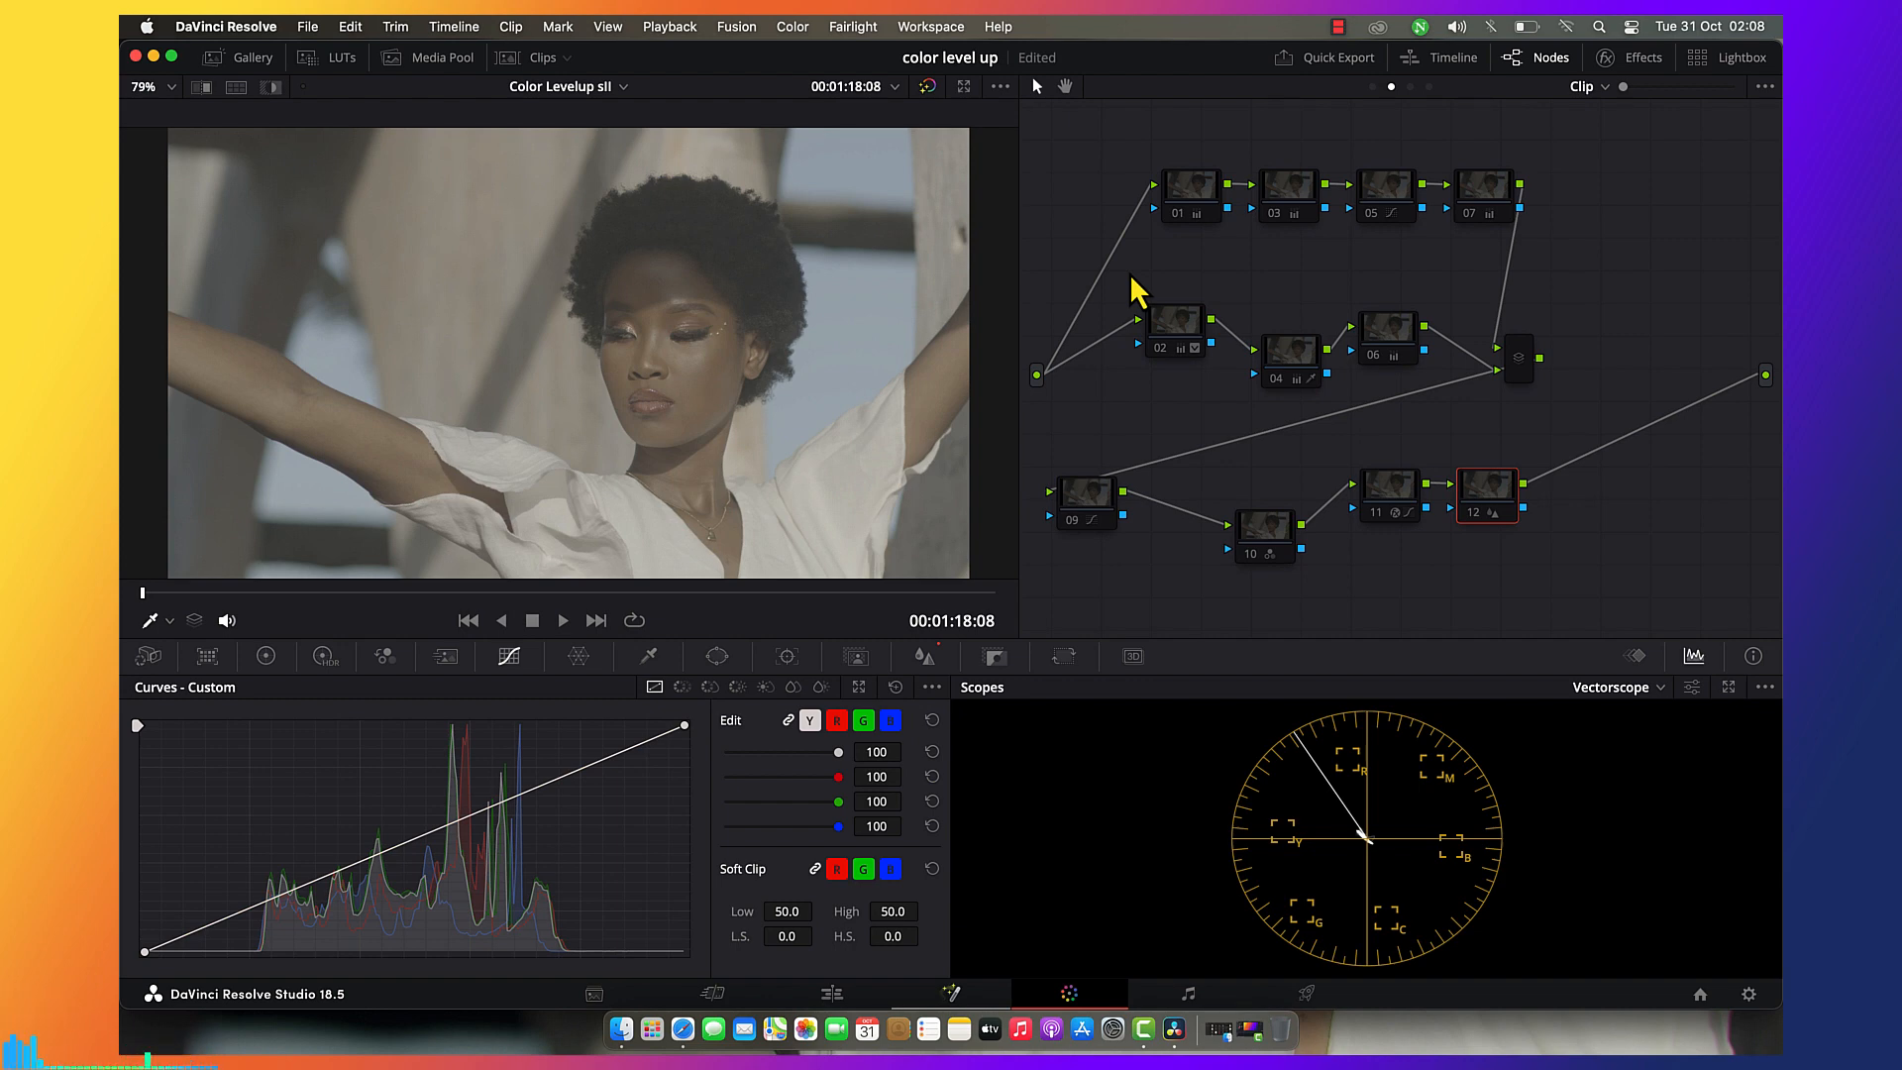
left_click(1652, 70)
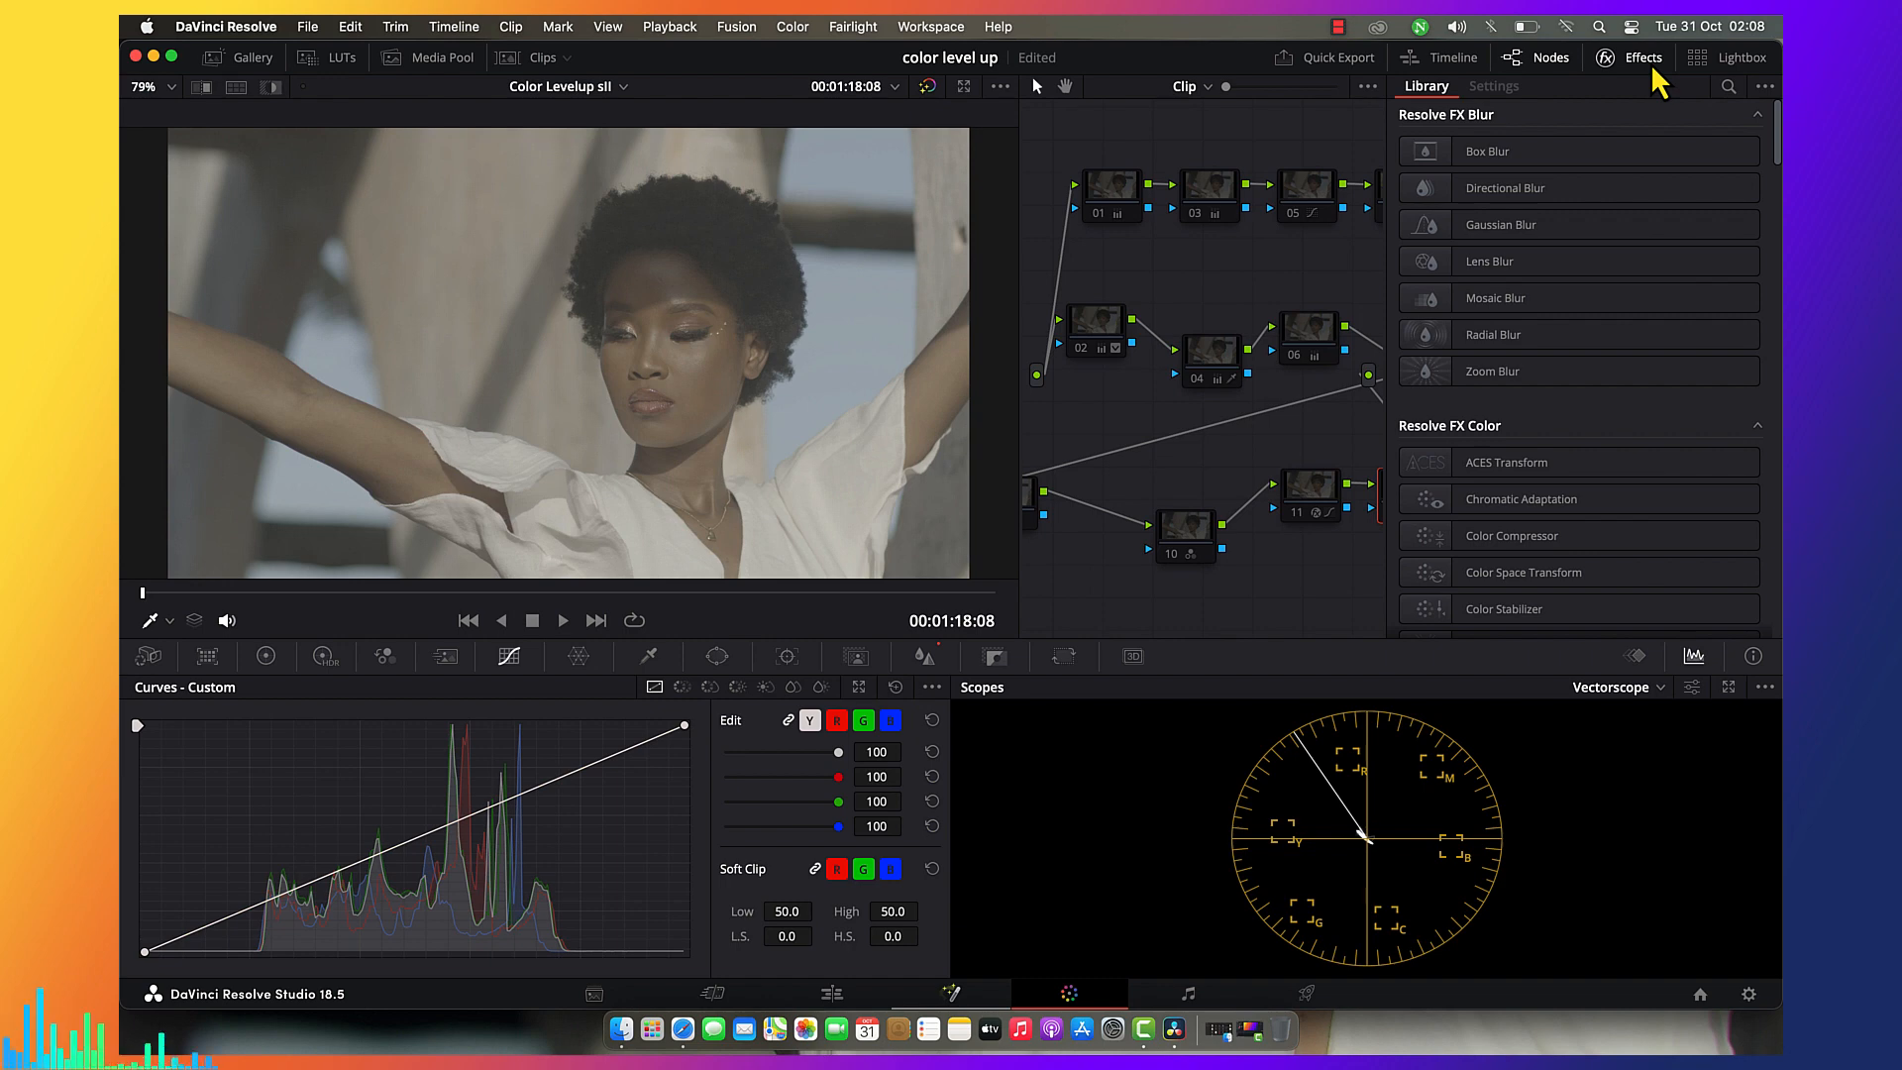
left_click(1652, 69)
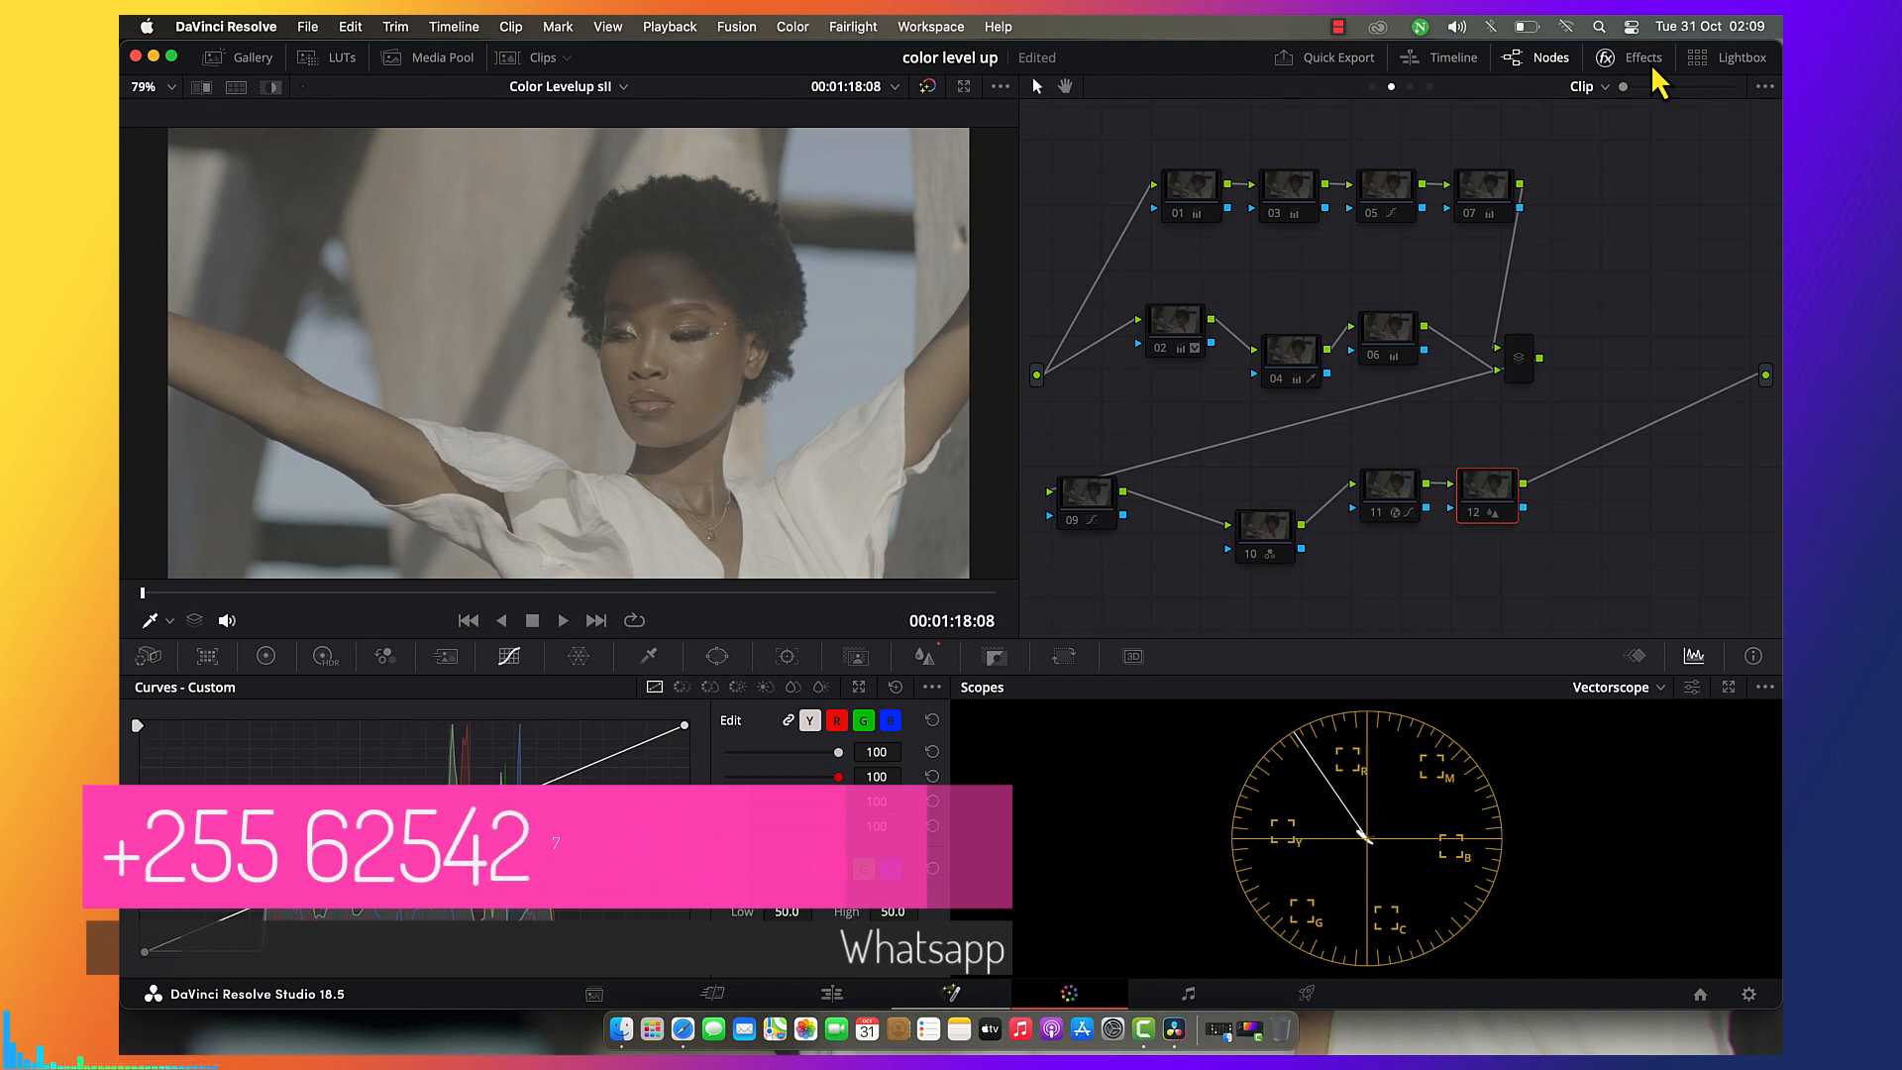
Enable nodes 01 and 03 in the upper branch and show the primary color wheel settings of each.
left_click(1194, 206)
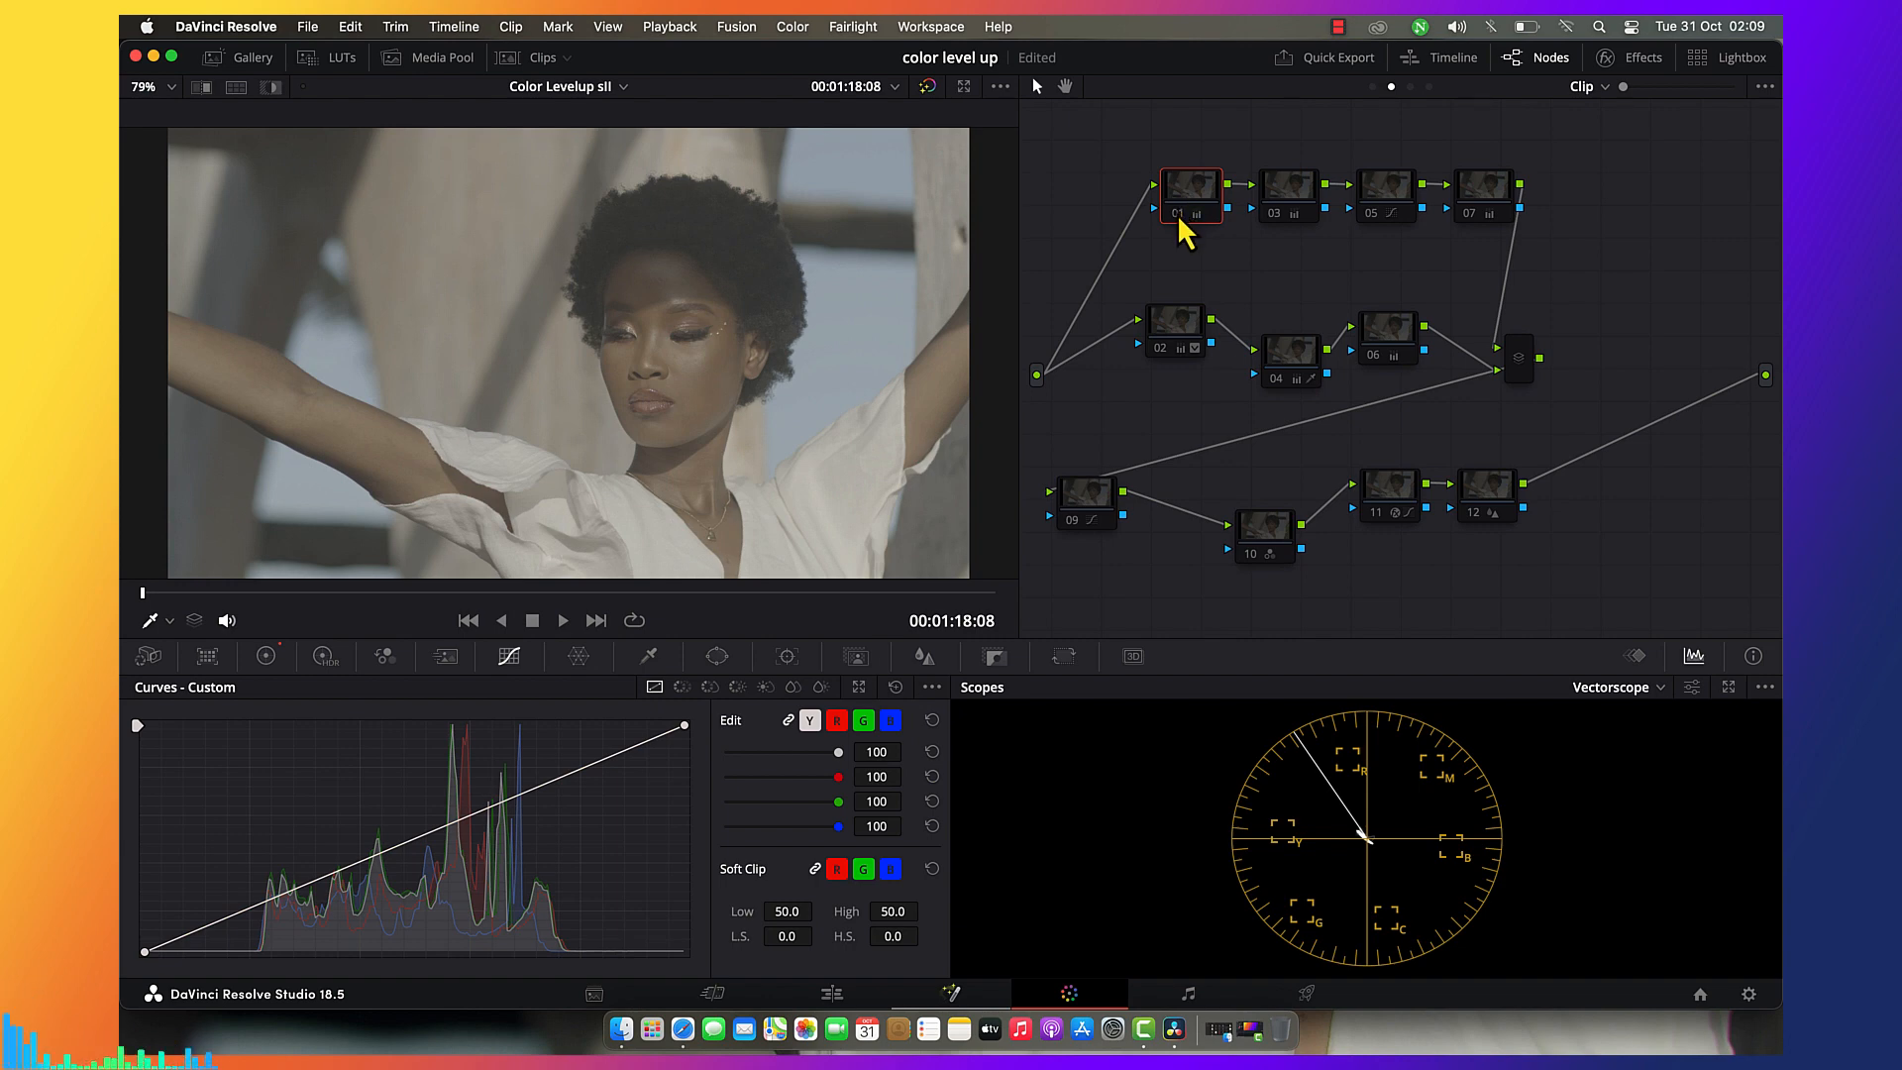
left_click(1178, 217)
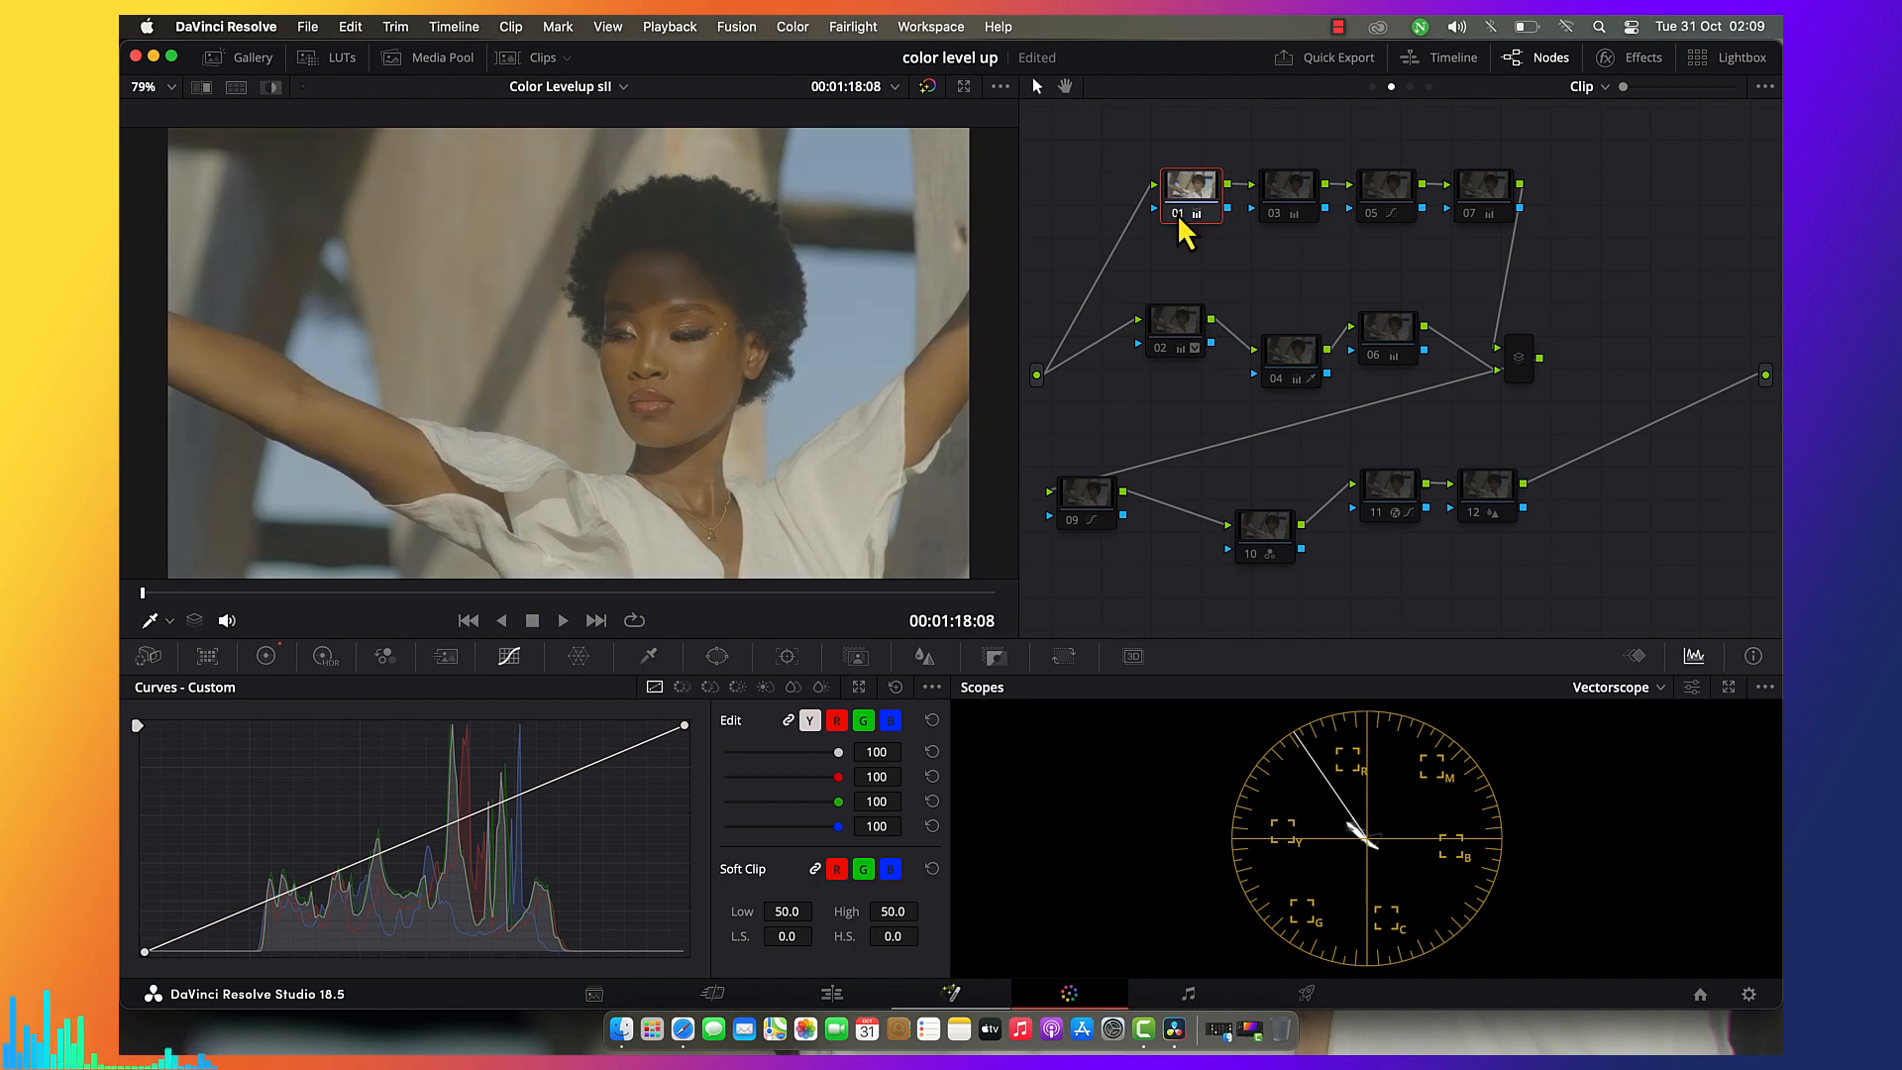
left_click(1282, 217)
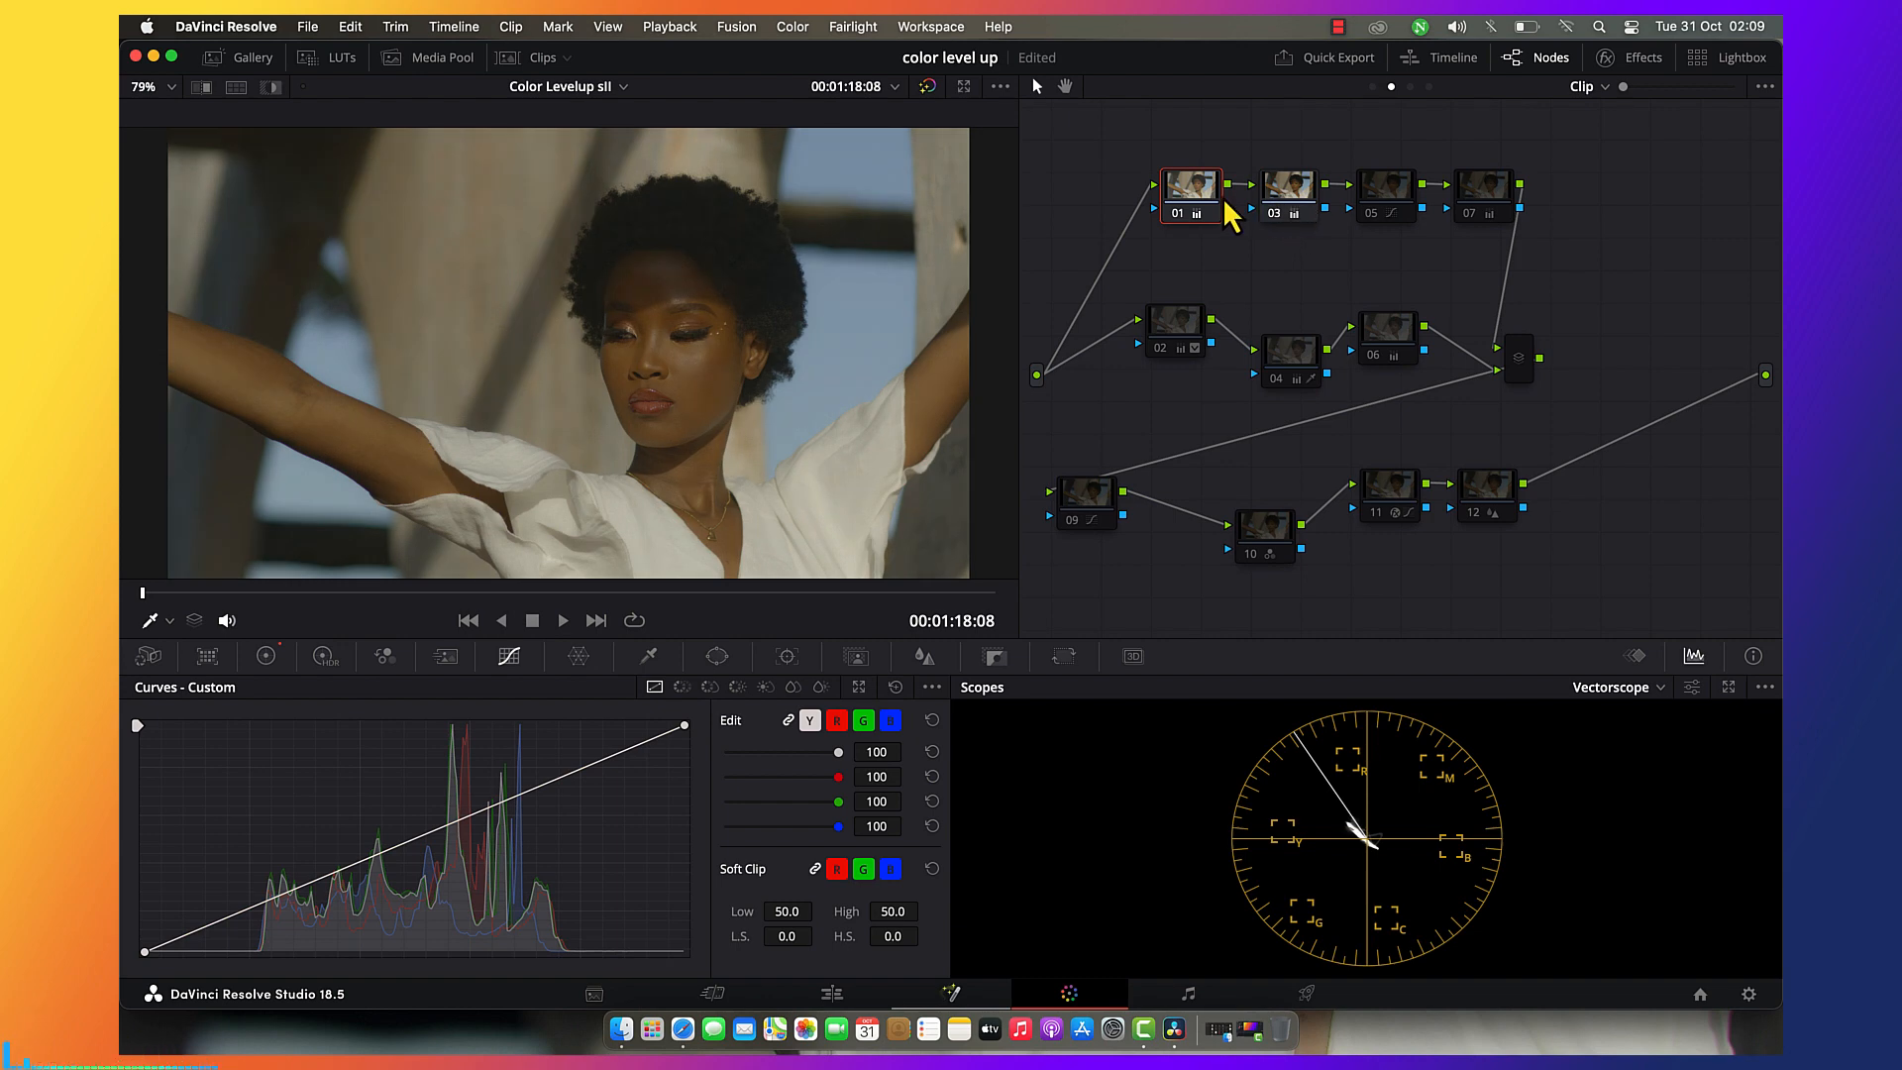
left_click(266, 657)
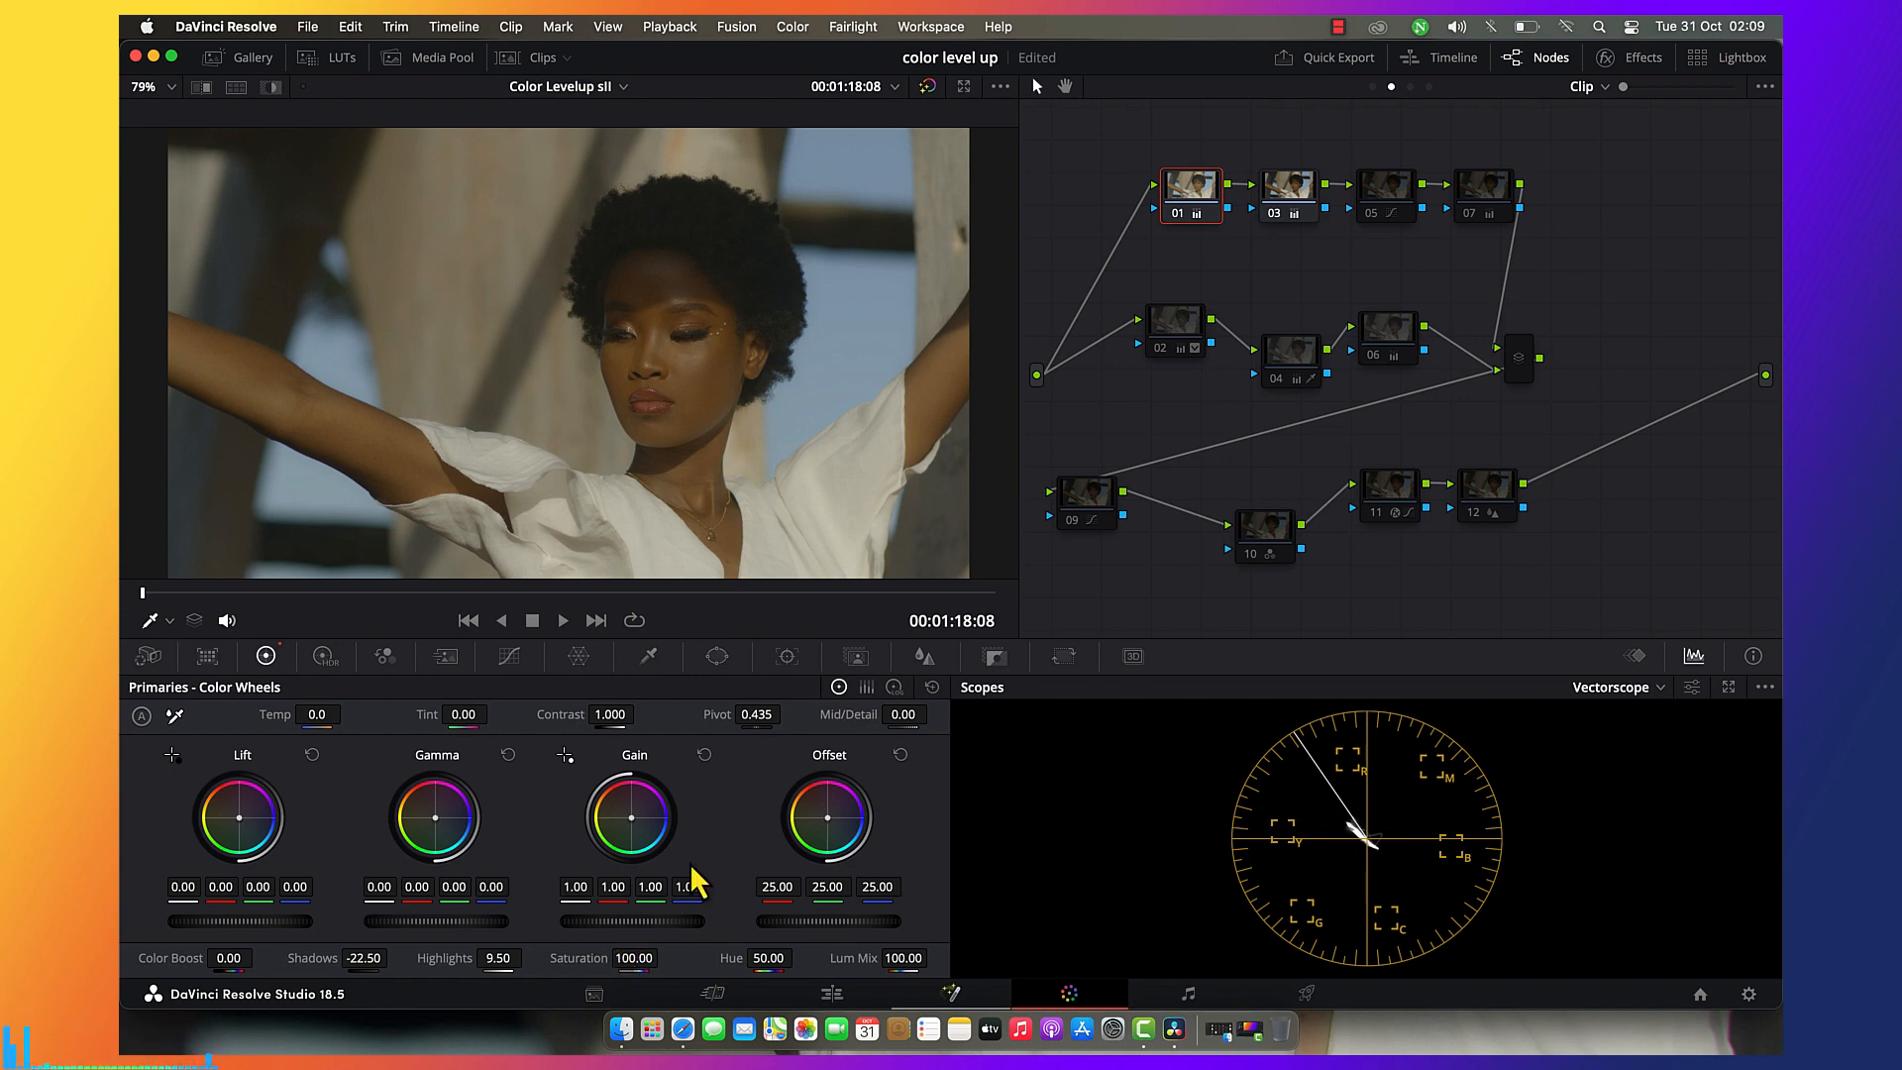
left_click(1296, 194)
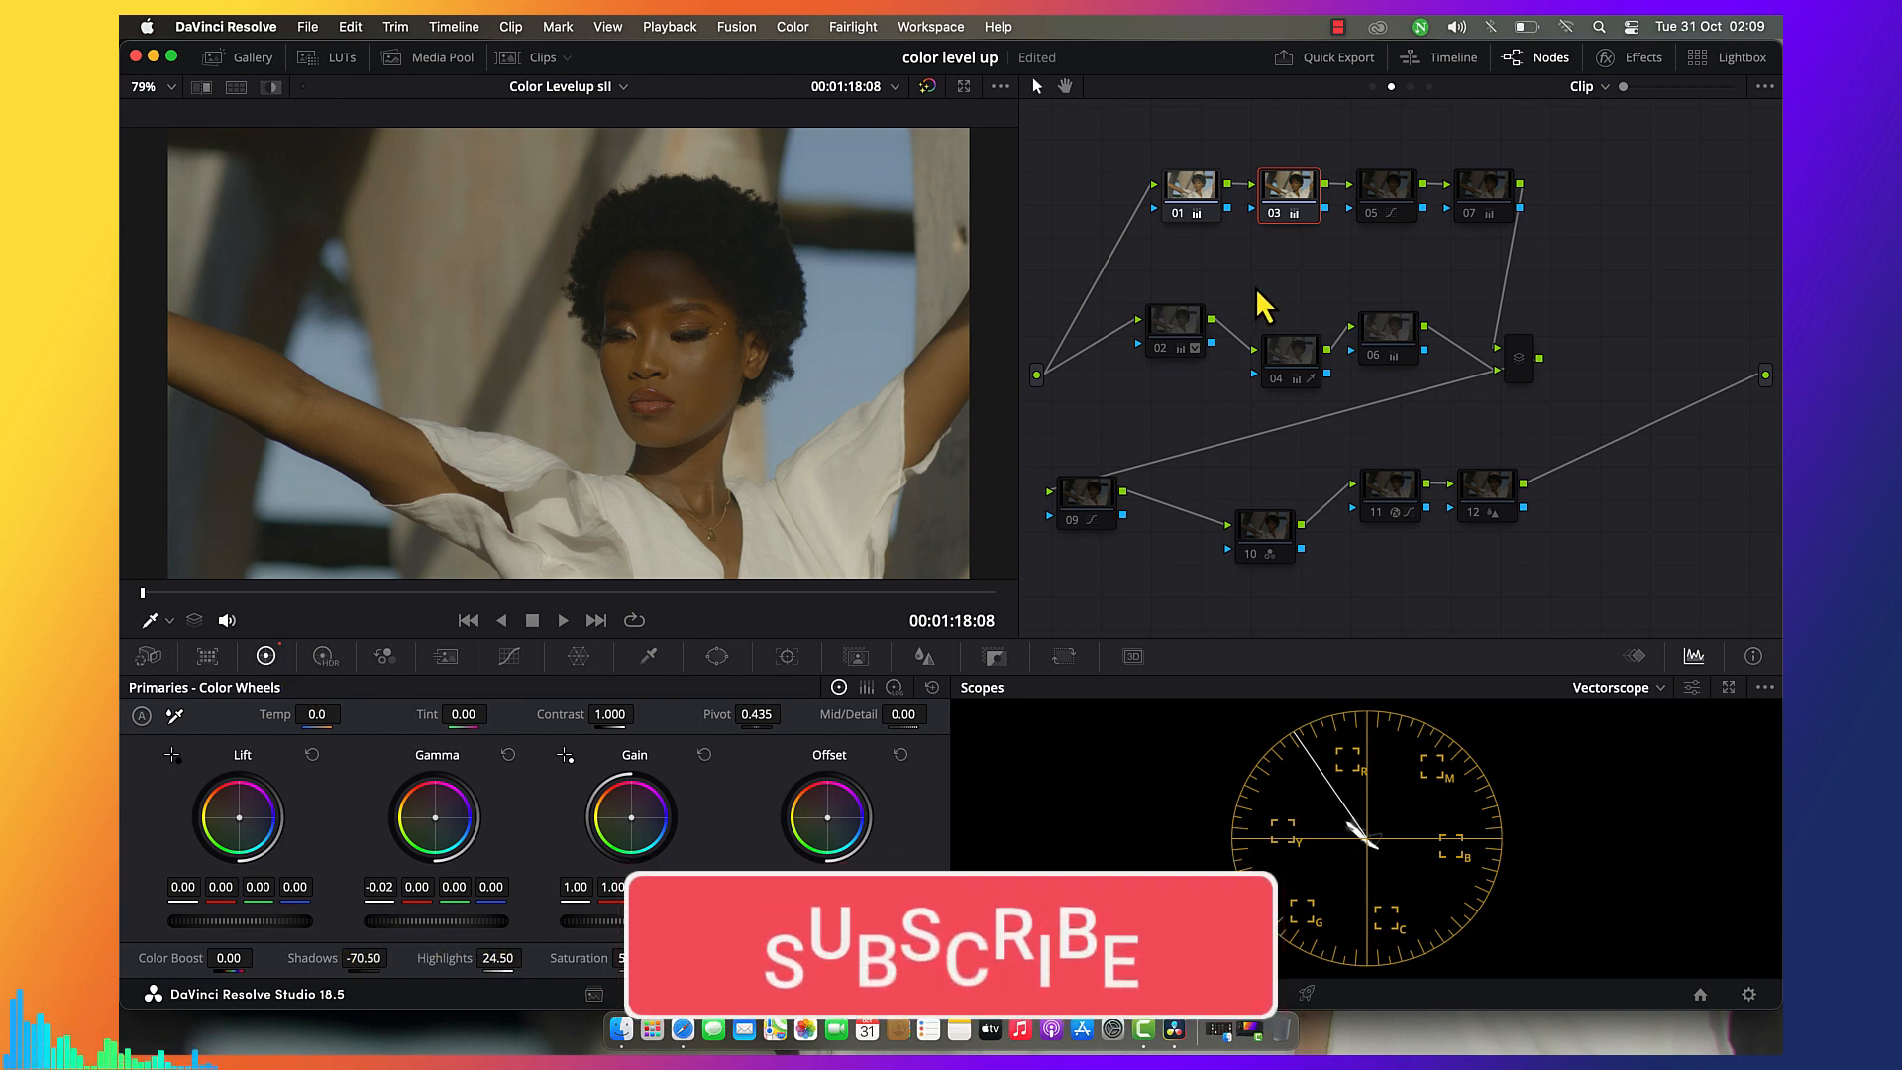
Enable node 05 in the upper branch and show its custom curve.
left_click(1385, 195)
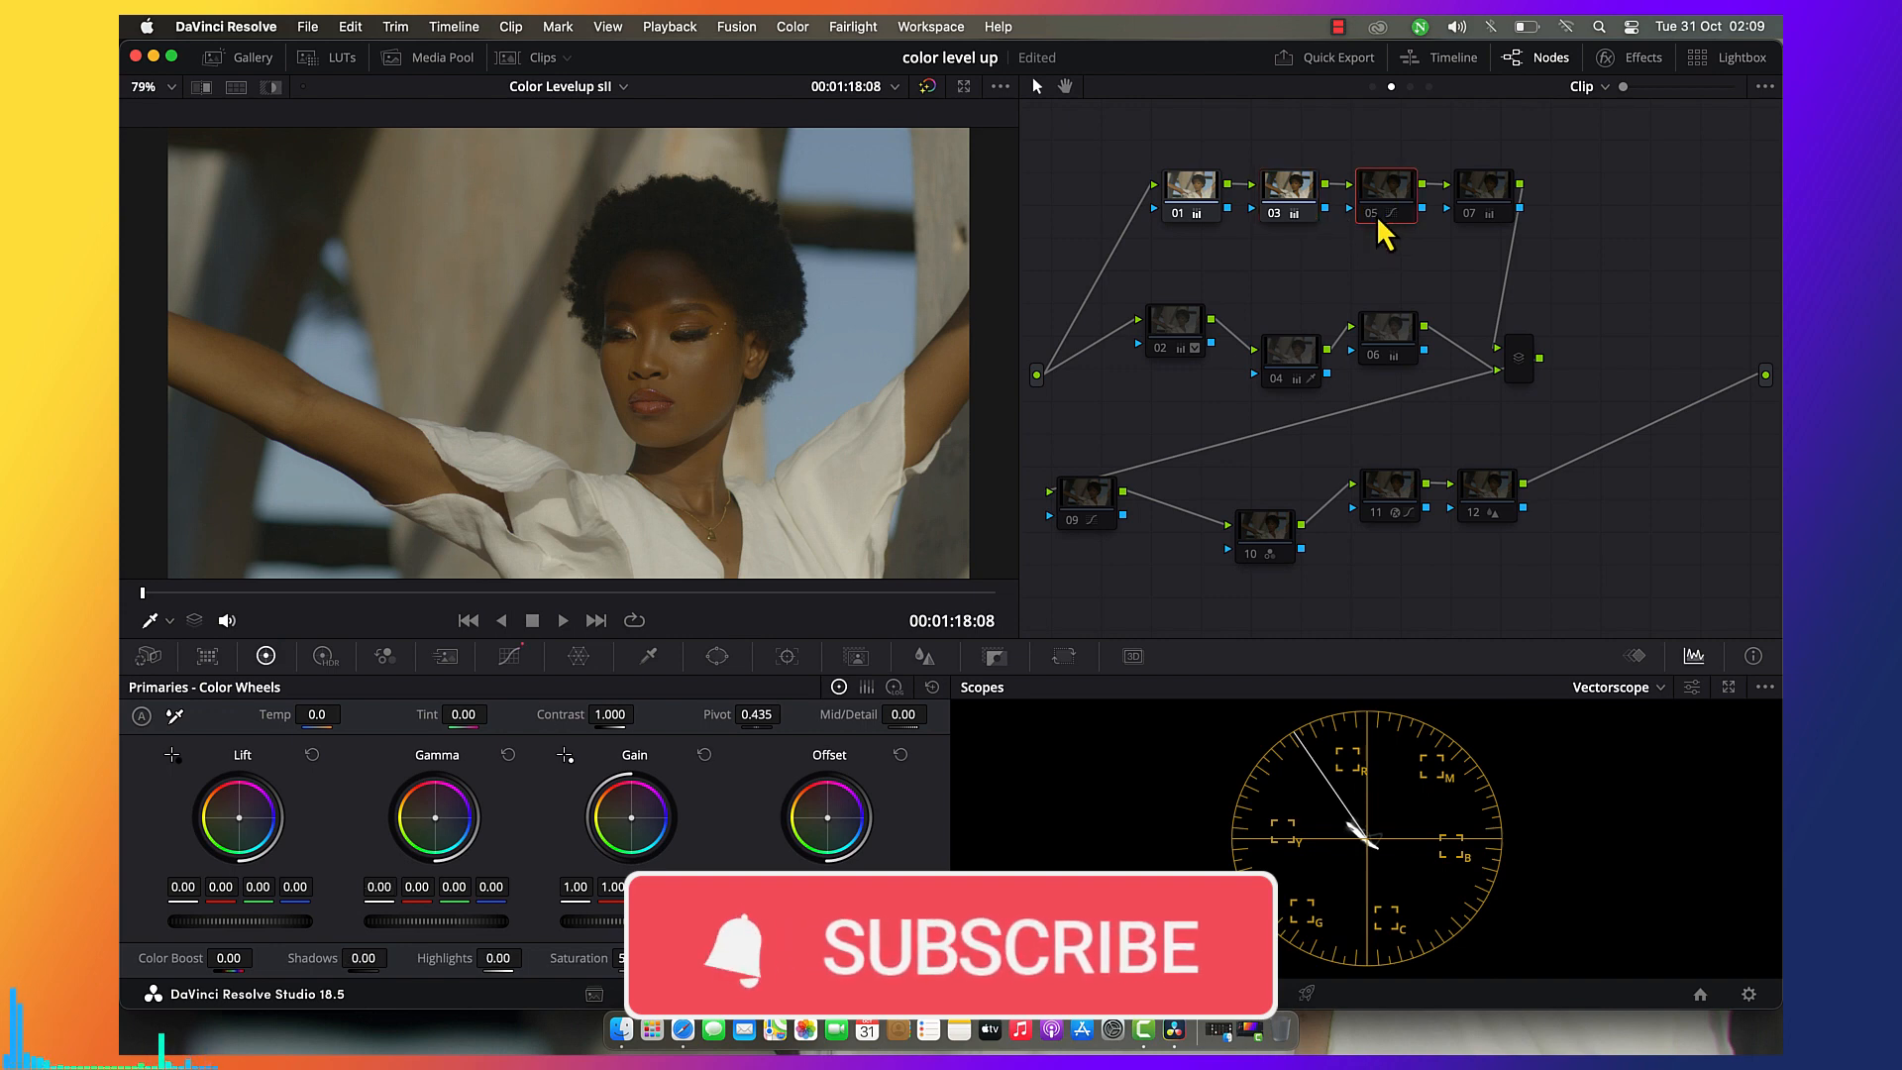
key("super+d")
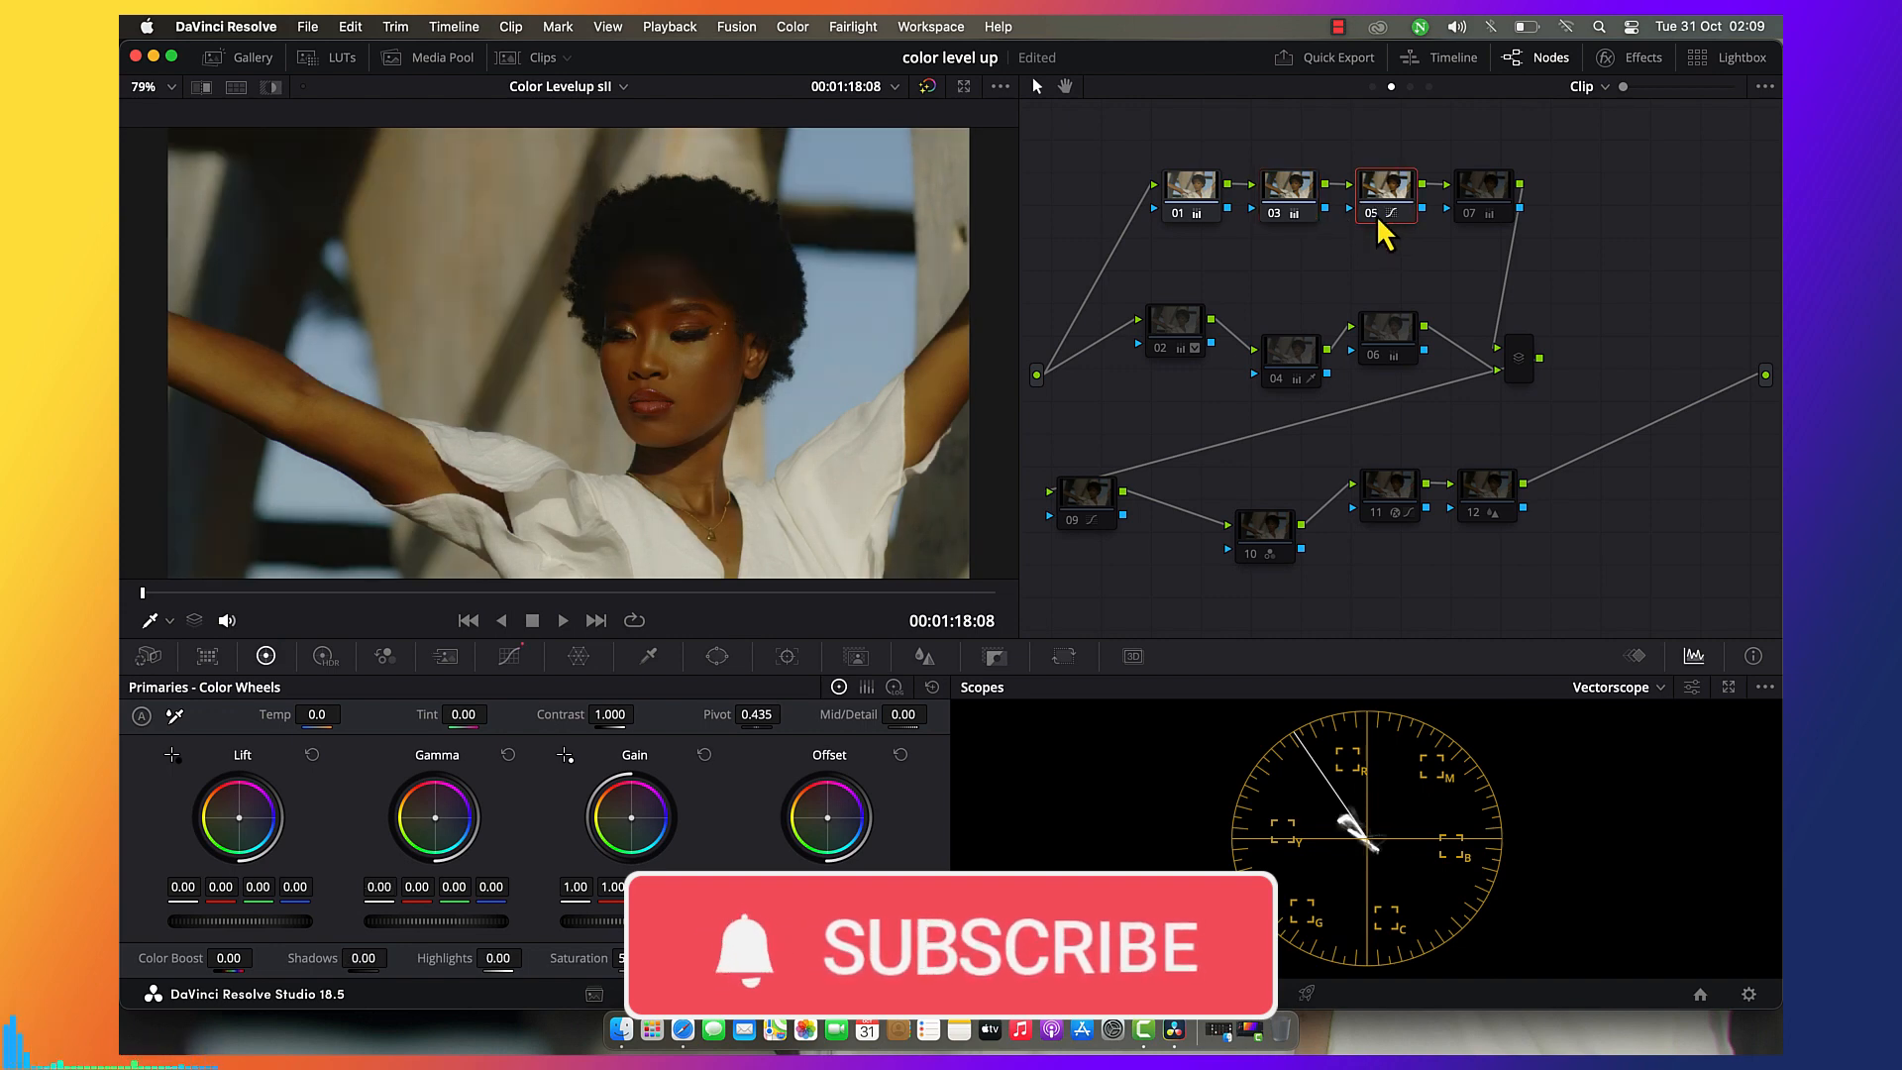
left_click(513, 660)
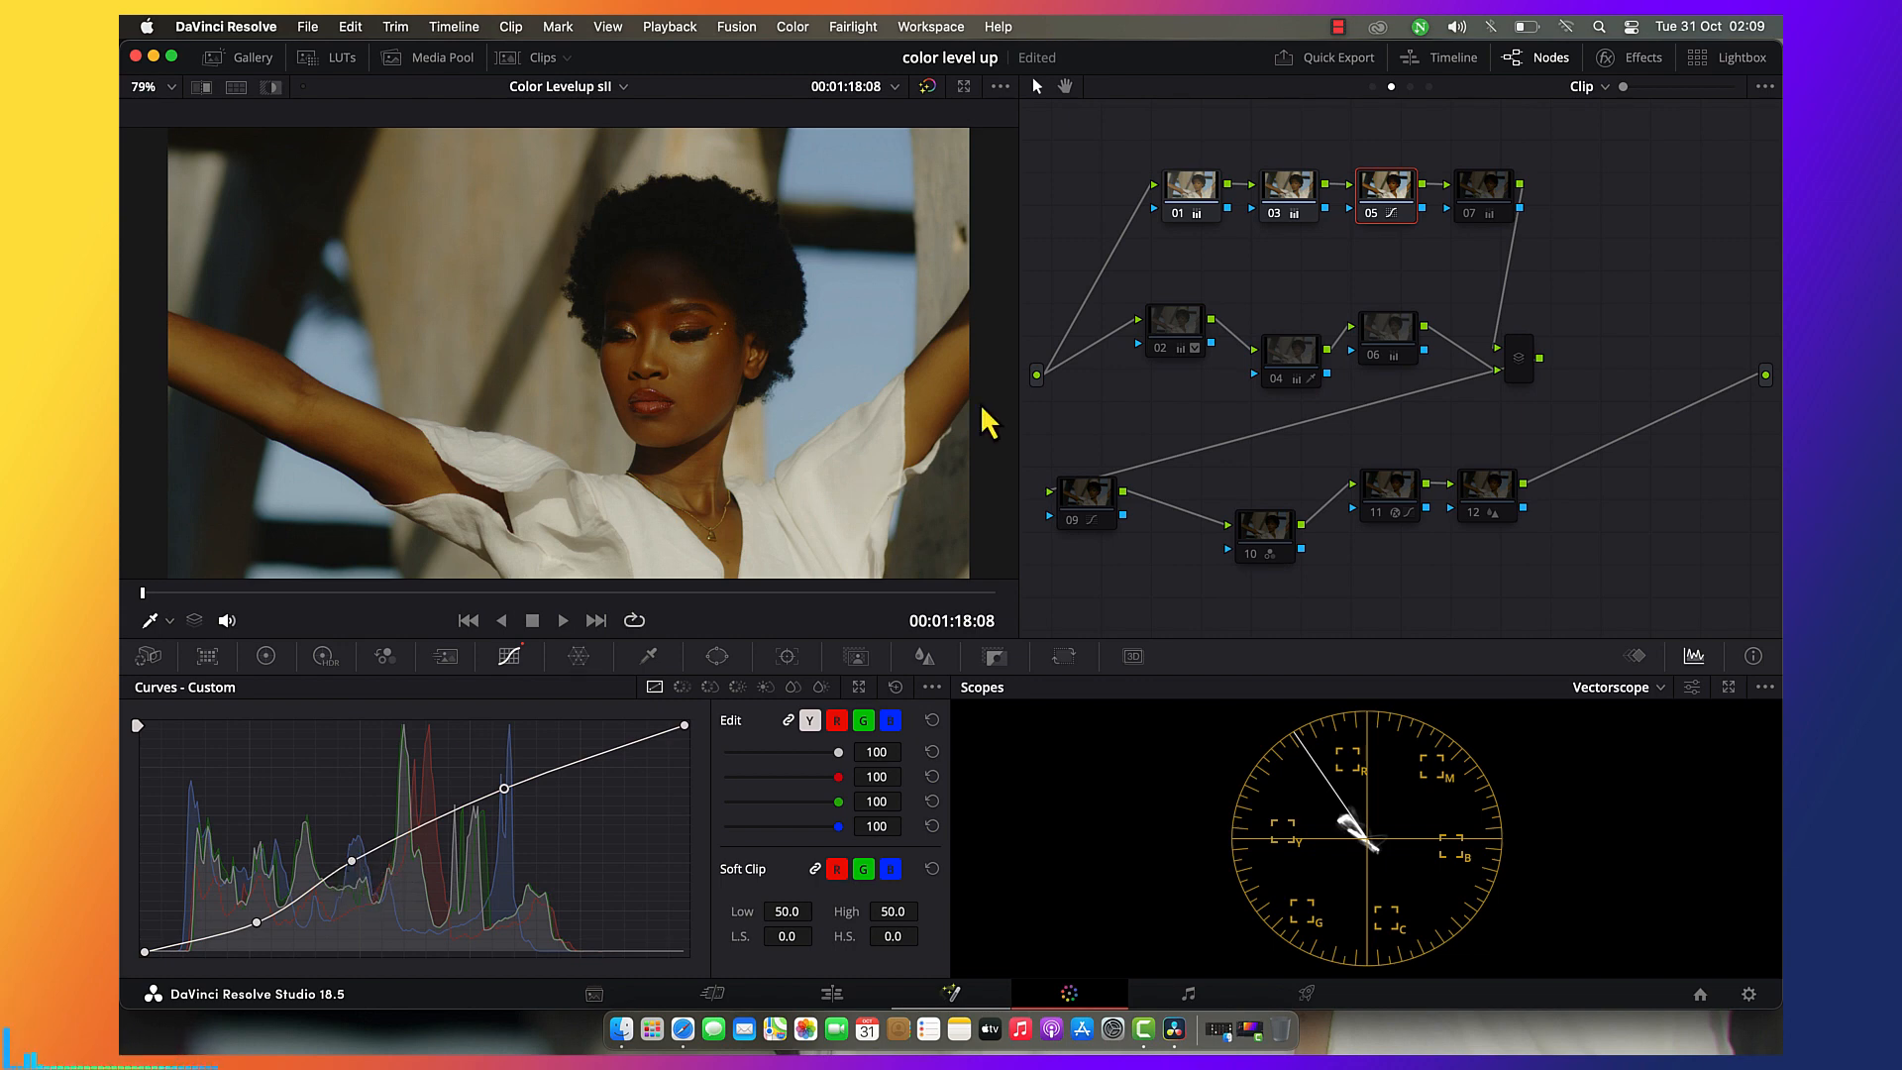
Enable node 07 at the end of the upper branch and compare the image with the node off and on.
left_click(1489, 210)
left_click(1471, 216)
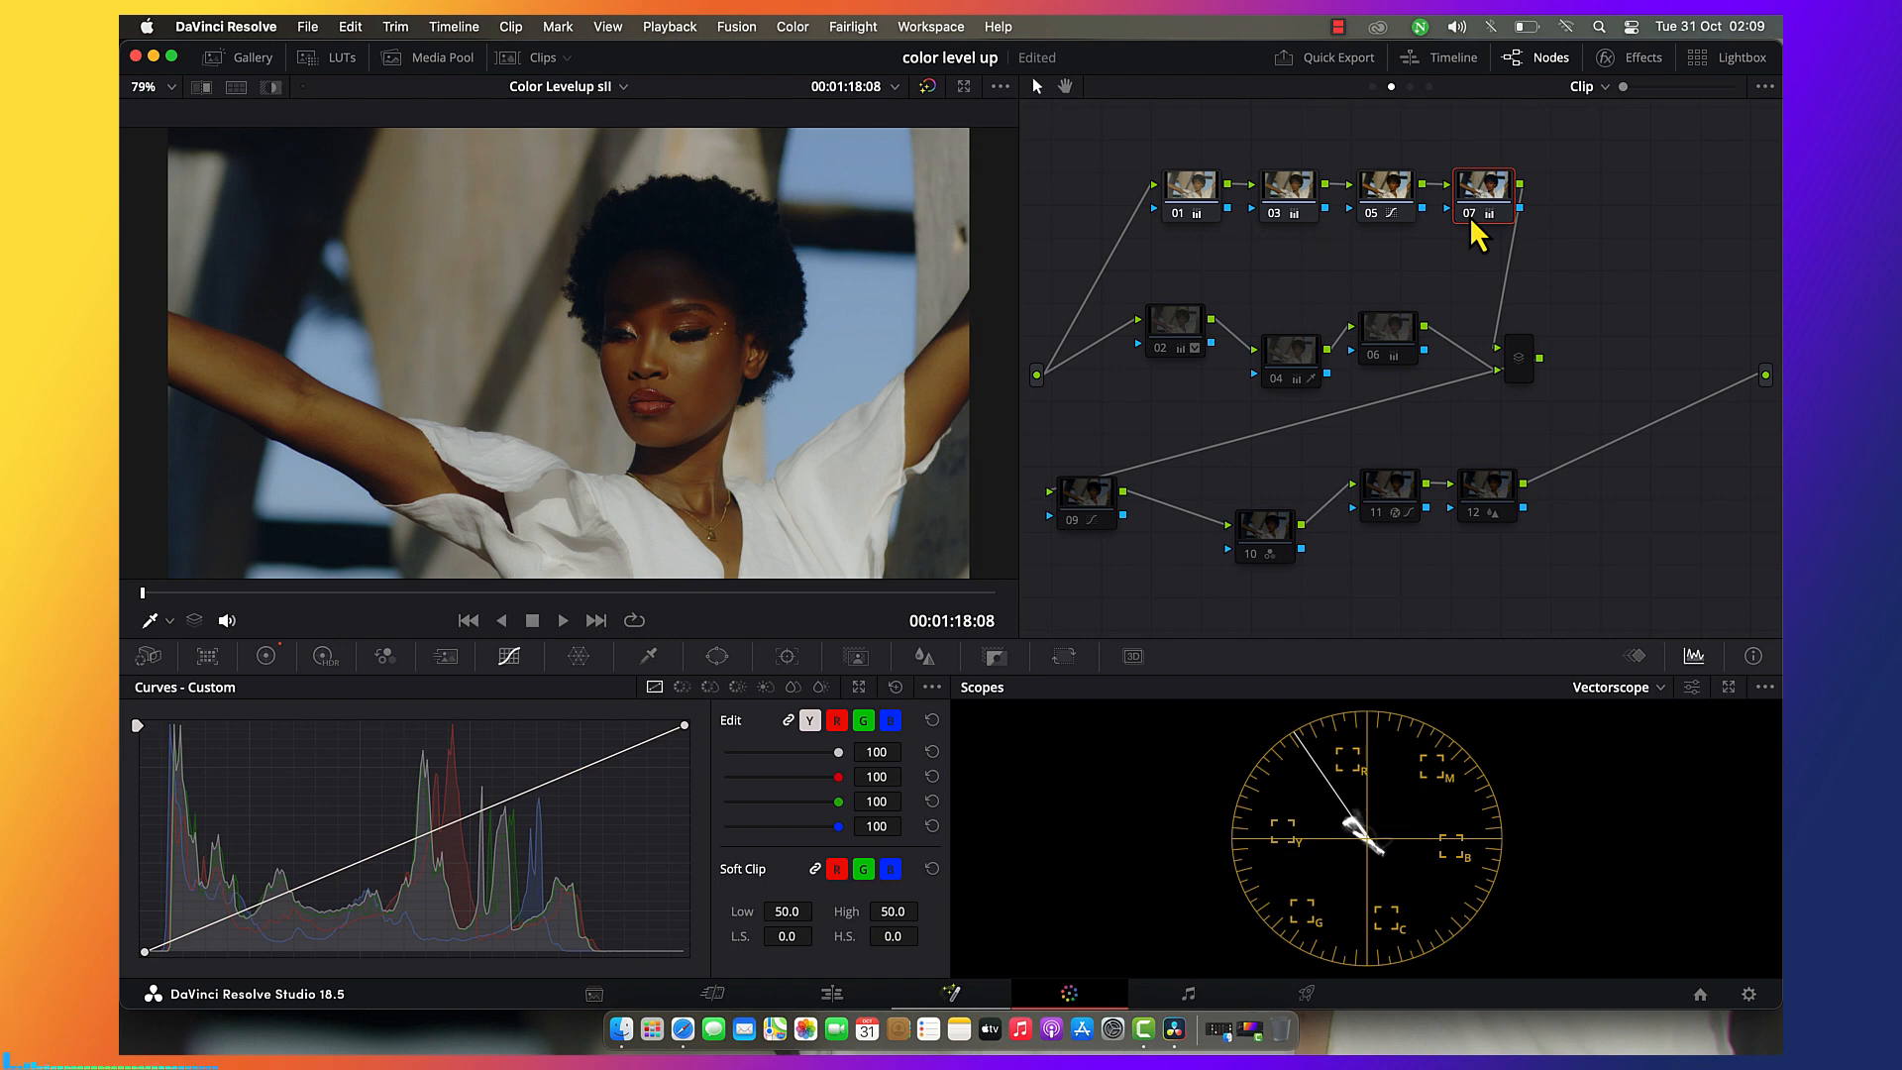
left_click(1472, 220)
left_click(1472, 219)
Enable node 02 in the middle branch and review its HSL qualifier, custom curve and primary color wheels.
left_click(1179, 342)
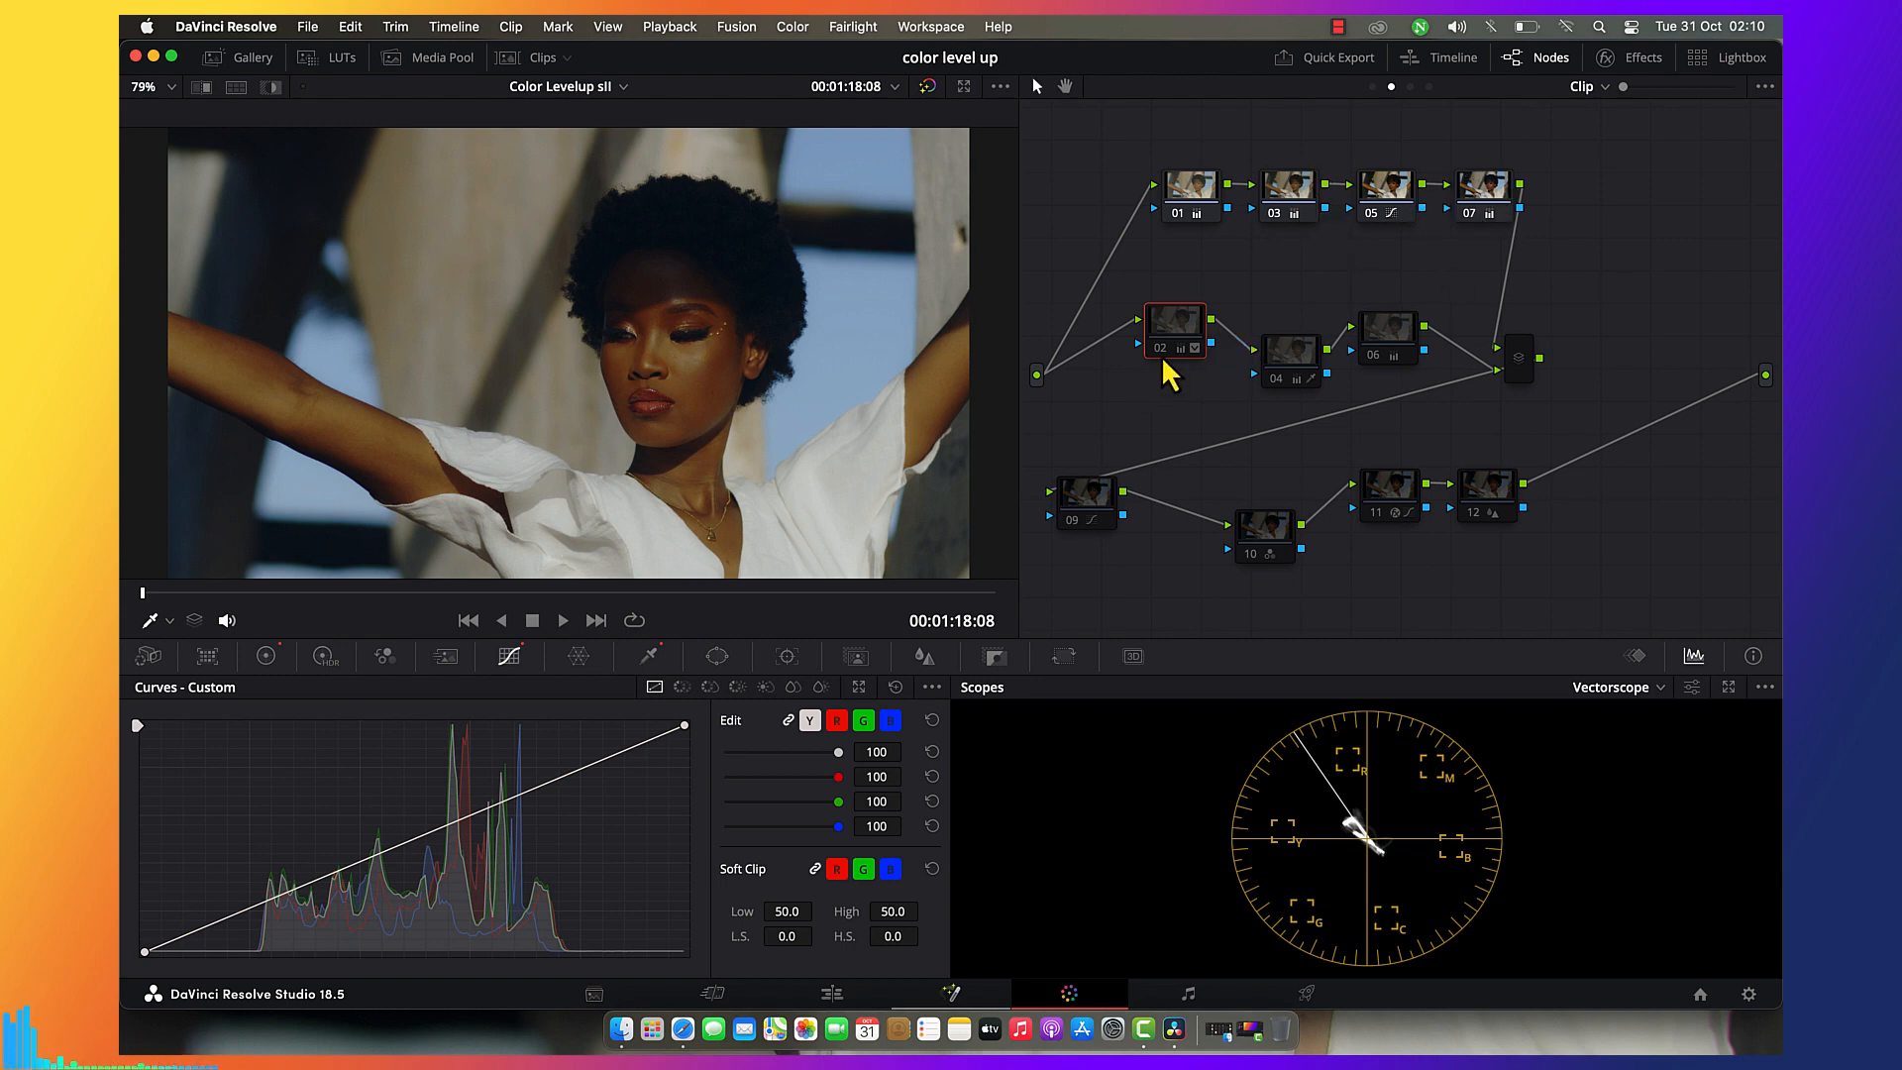
key("super+d")
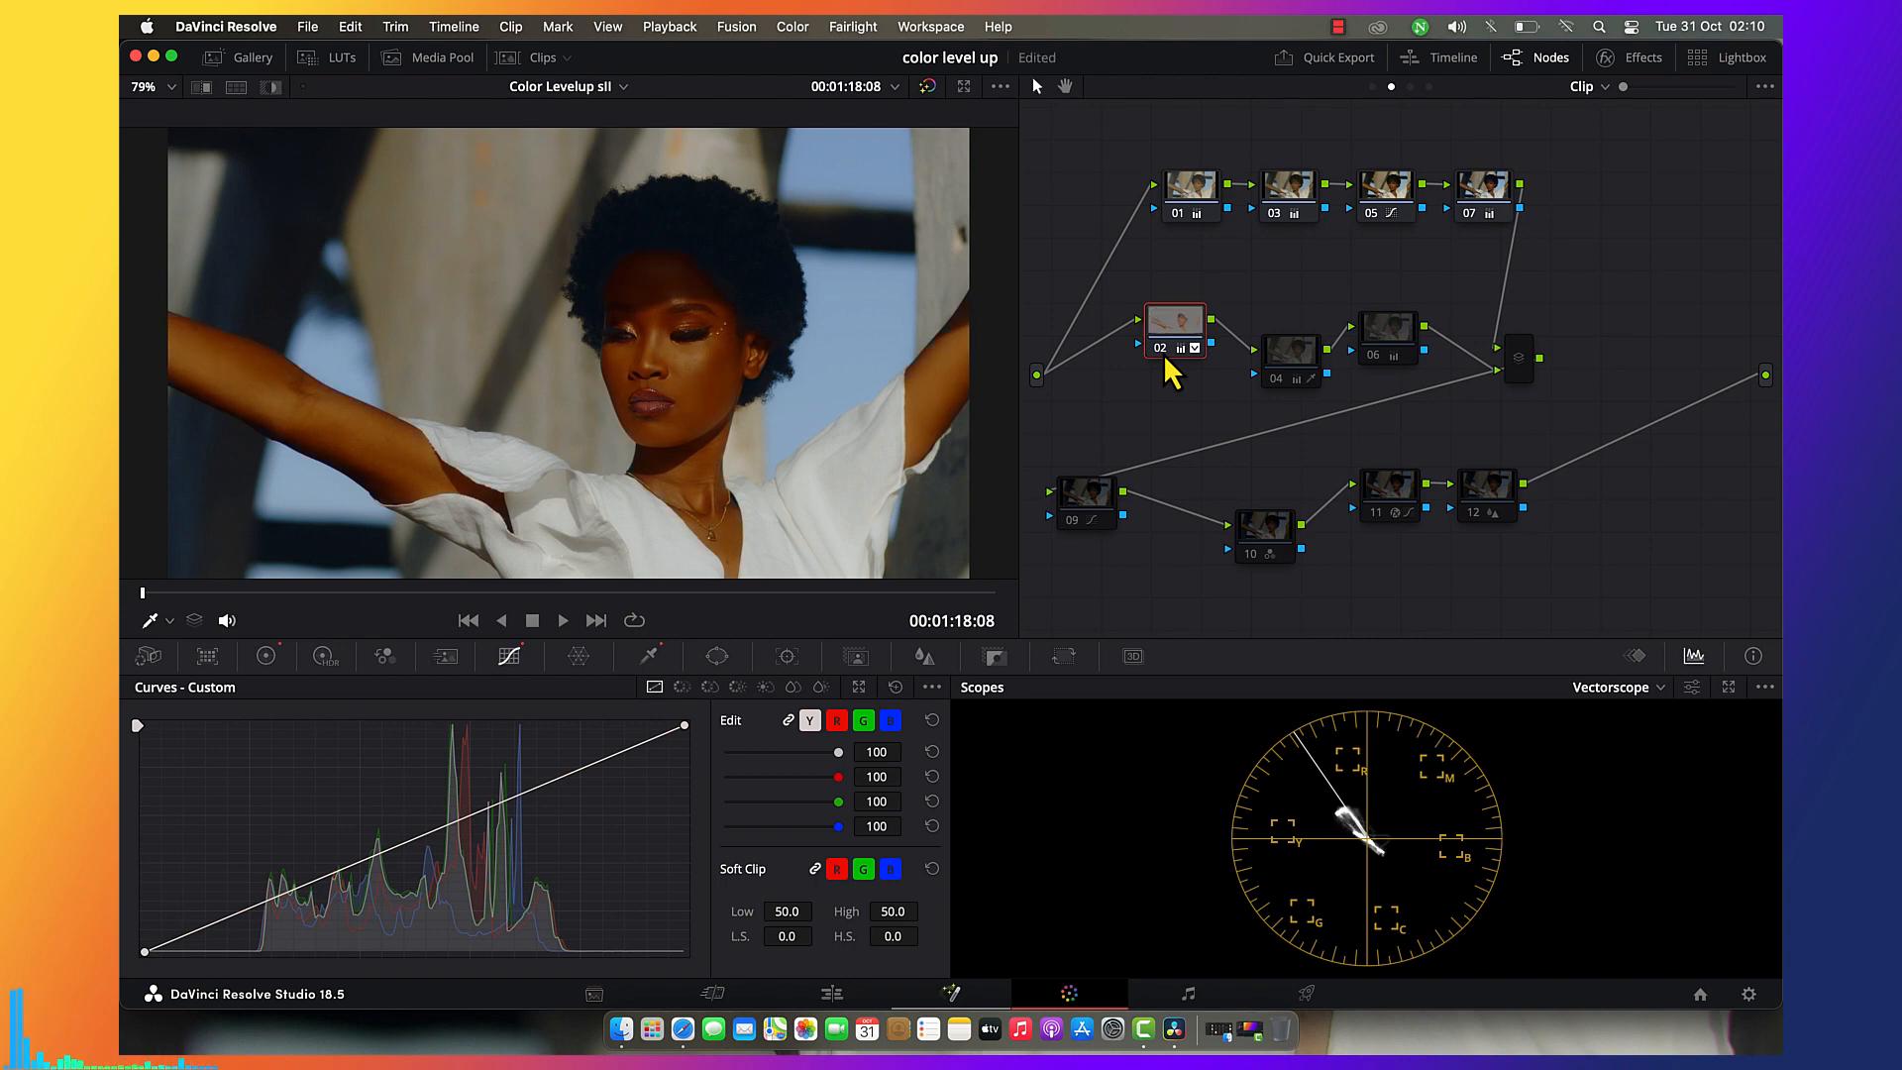
left_click(649, 655)
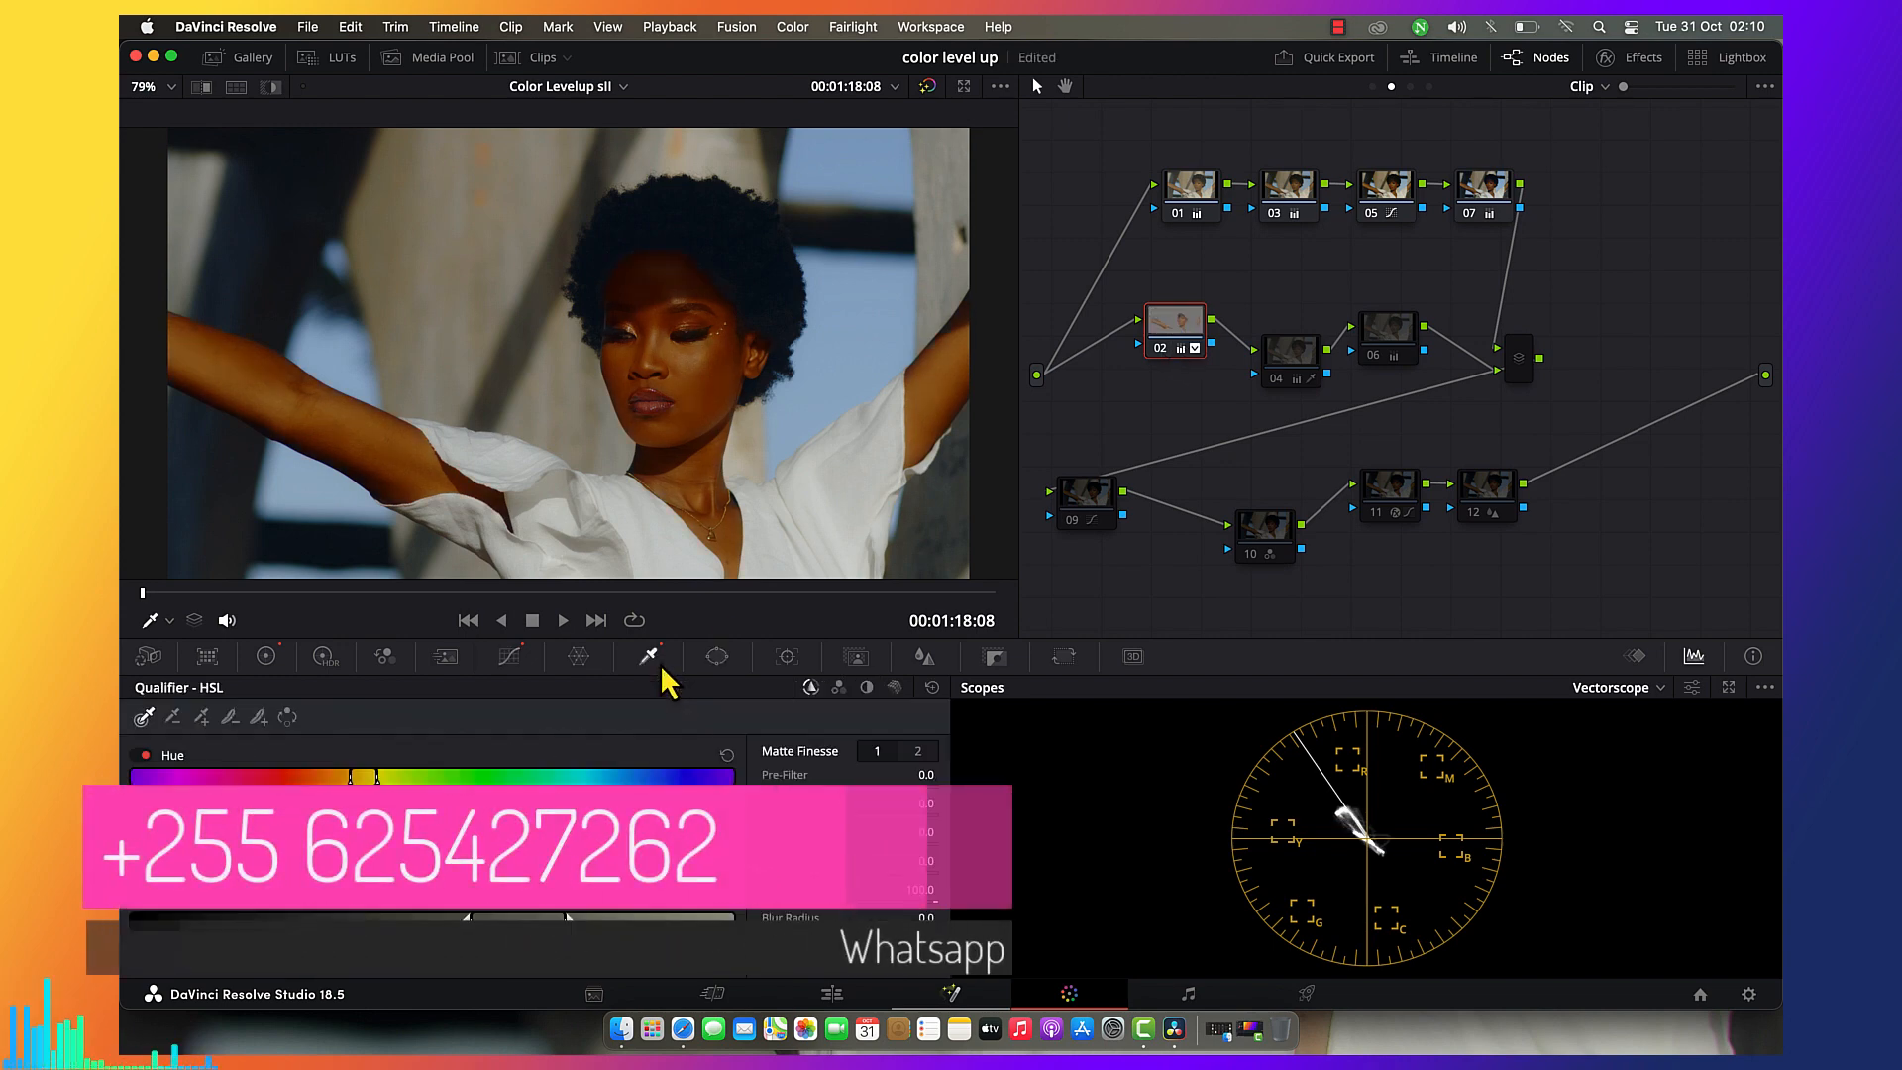
left_click(510, 660)
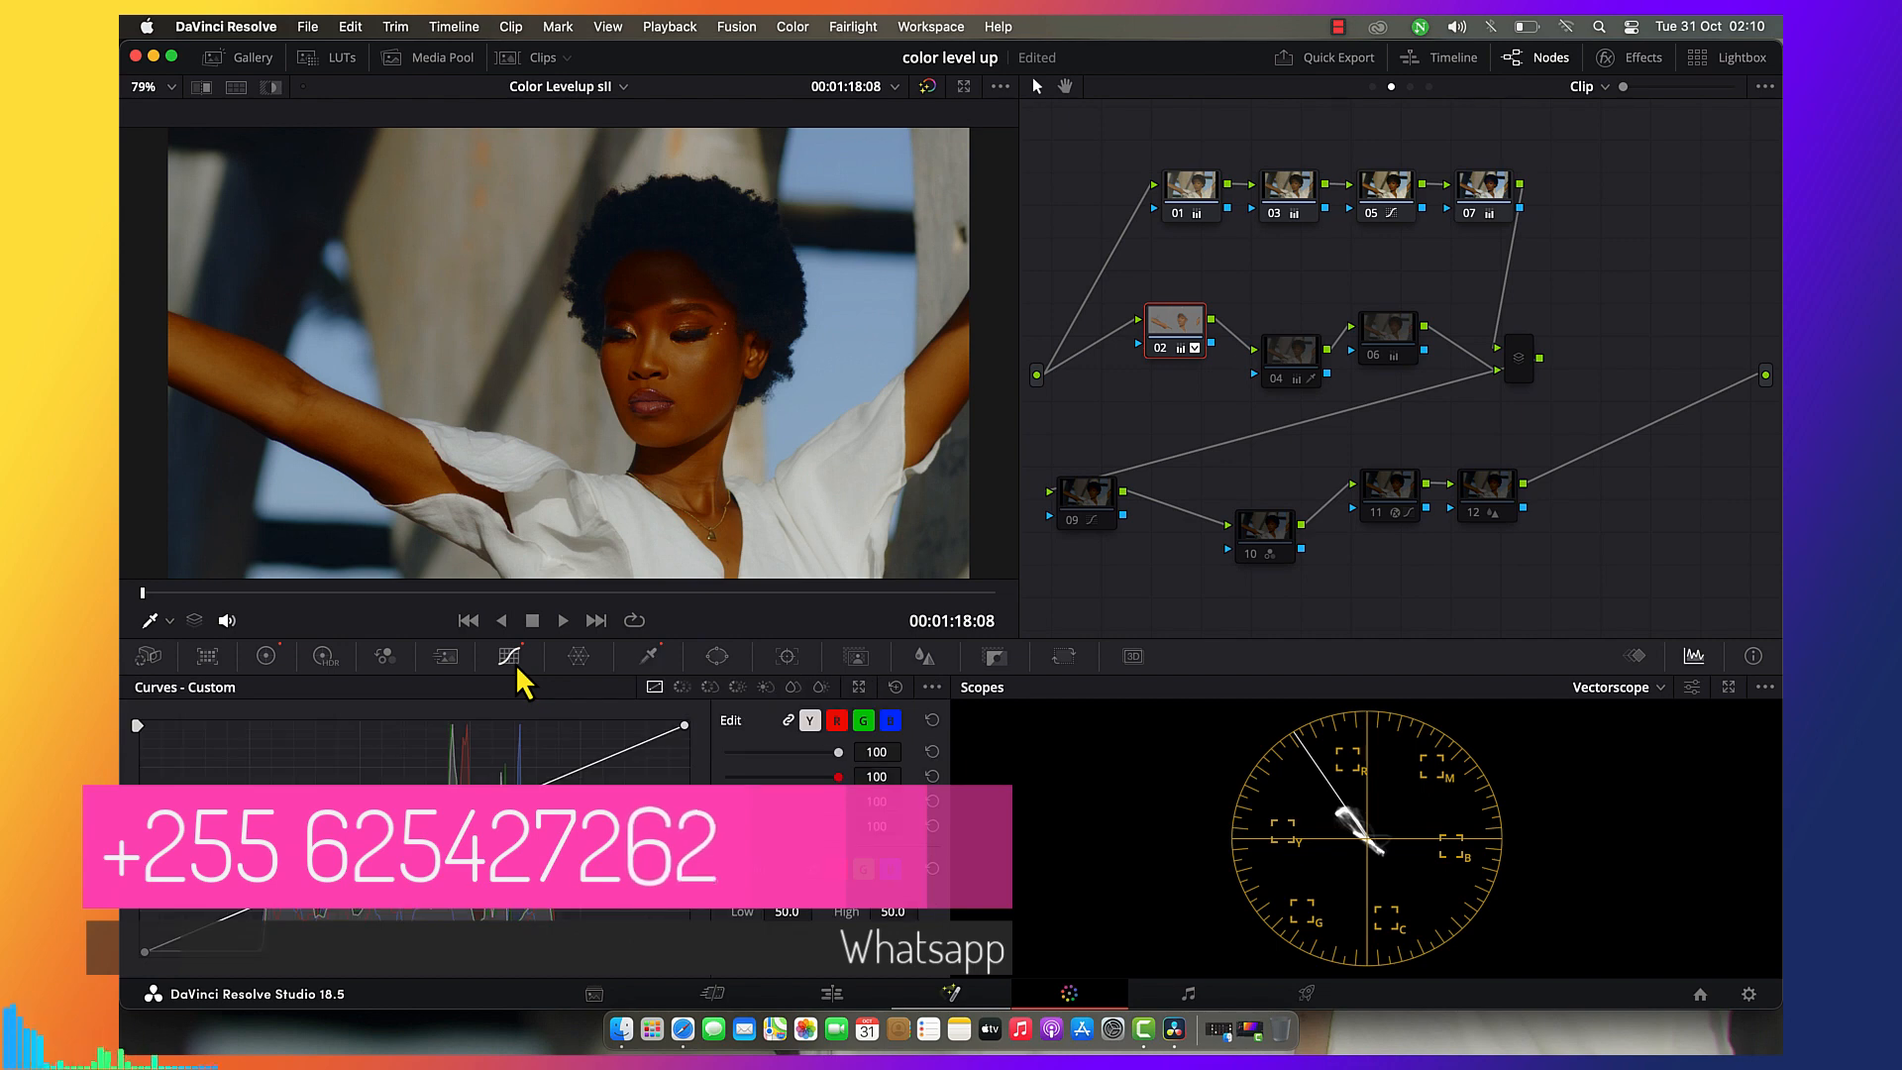
left_click(267, 658)
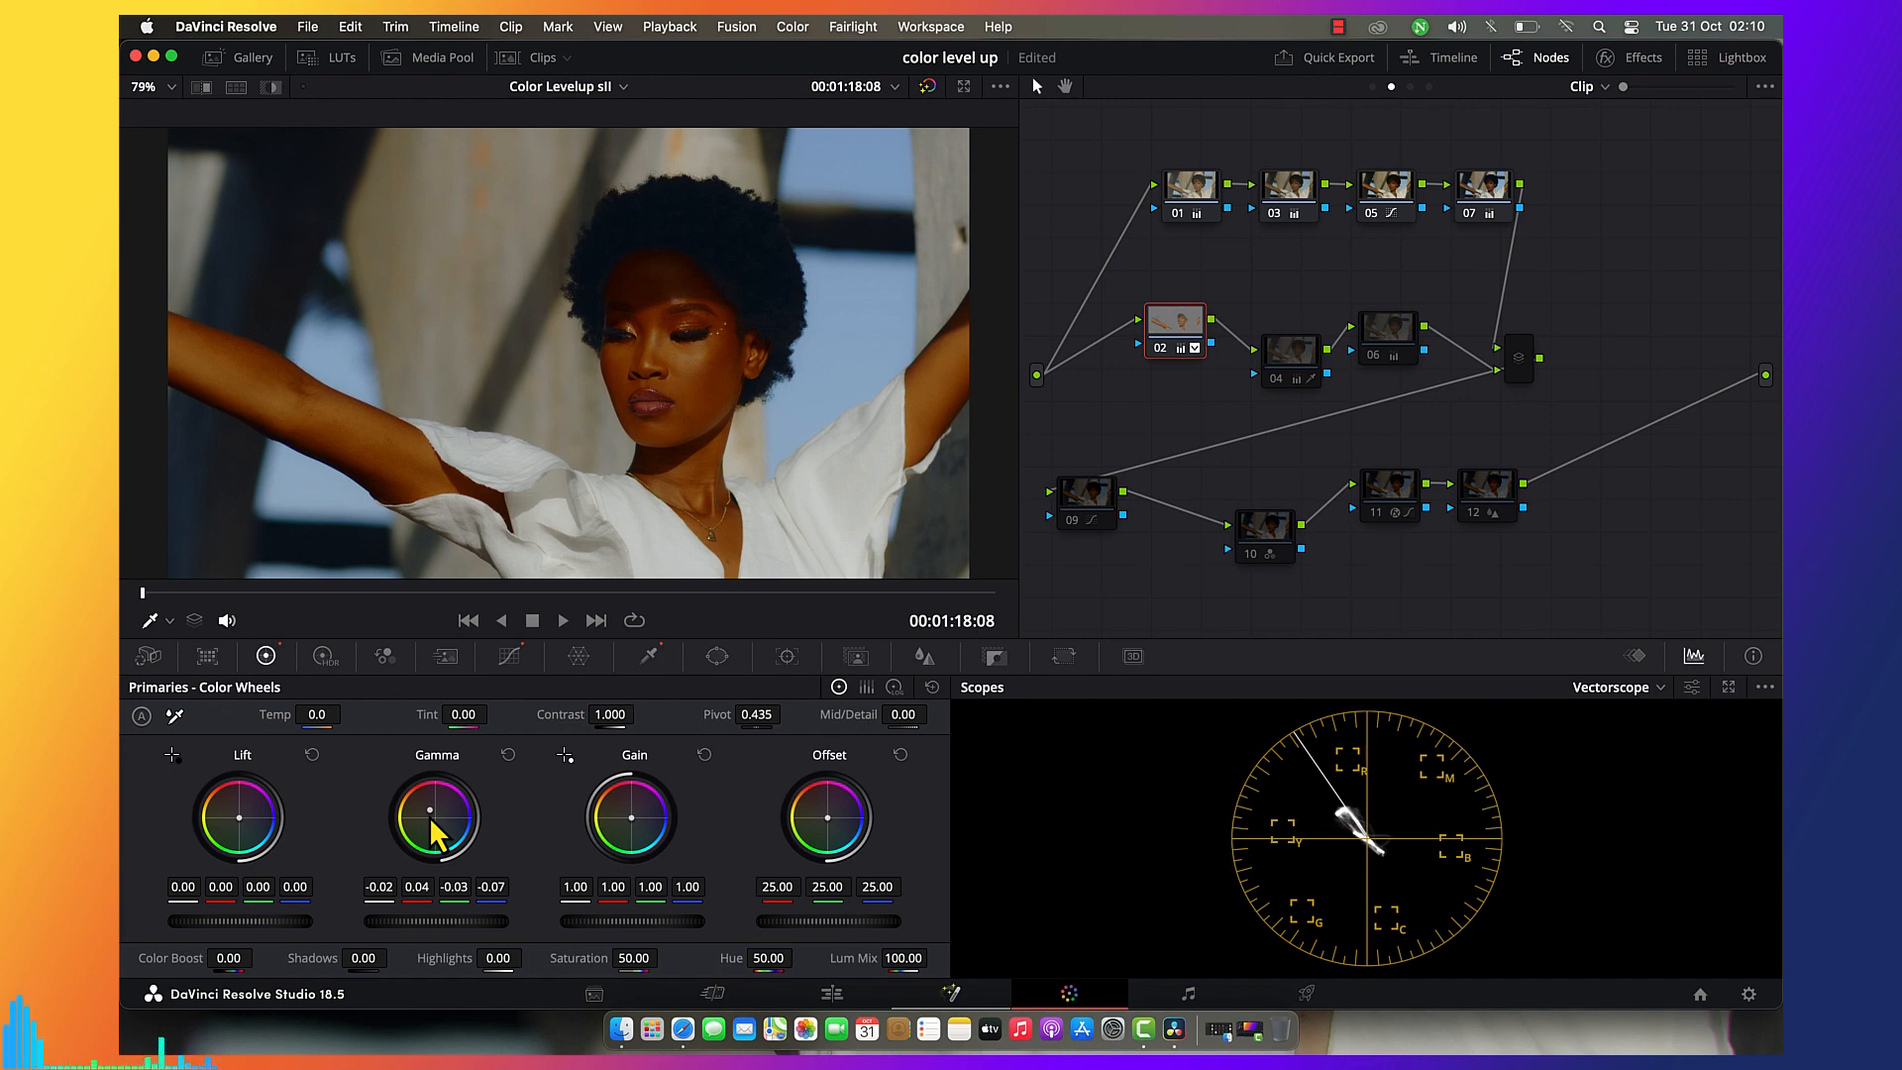
Enable nodes 04 and 06 in the middle branch and show the HSL qualifier settings of node 04.
left_click(1284, 380)
left_click(1282, 379)
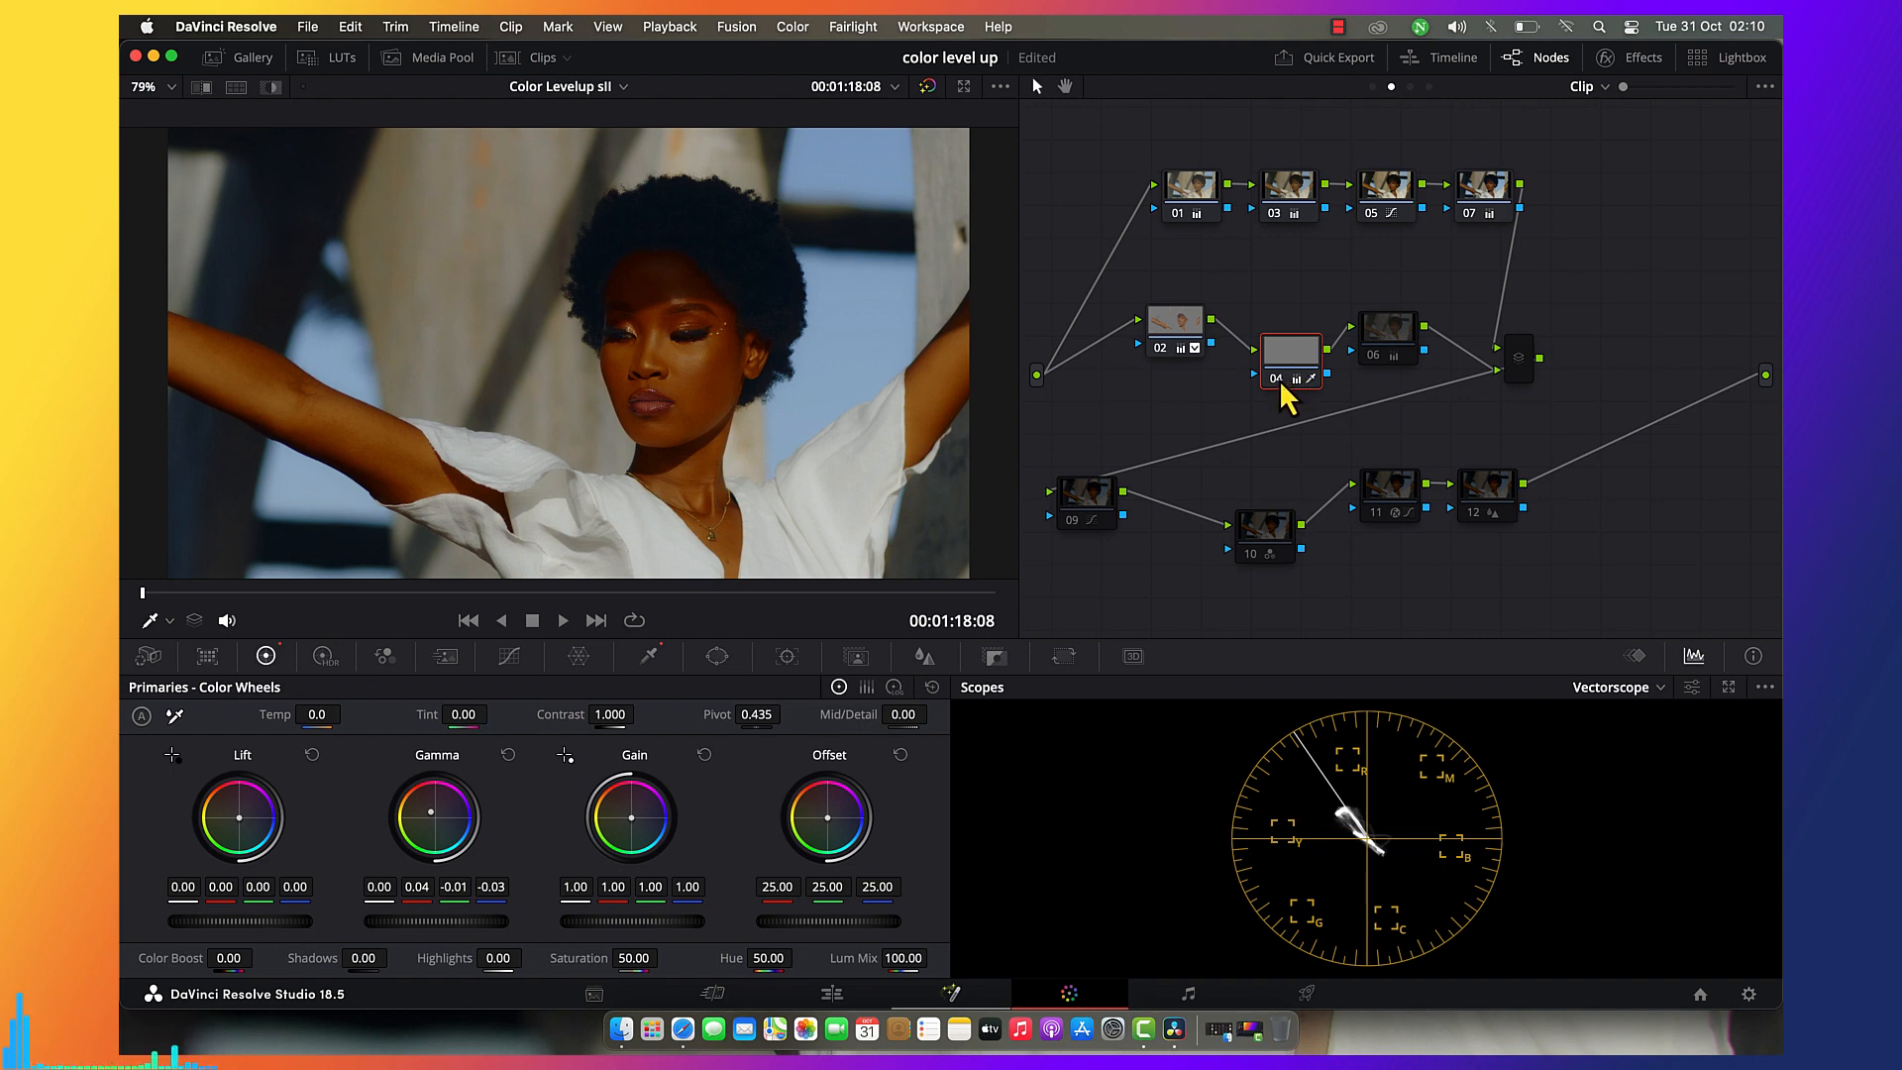
left_click(1282, 380)
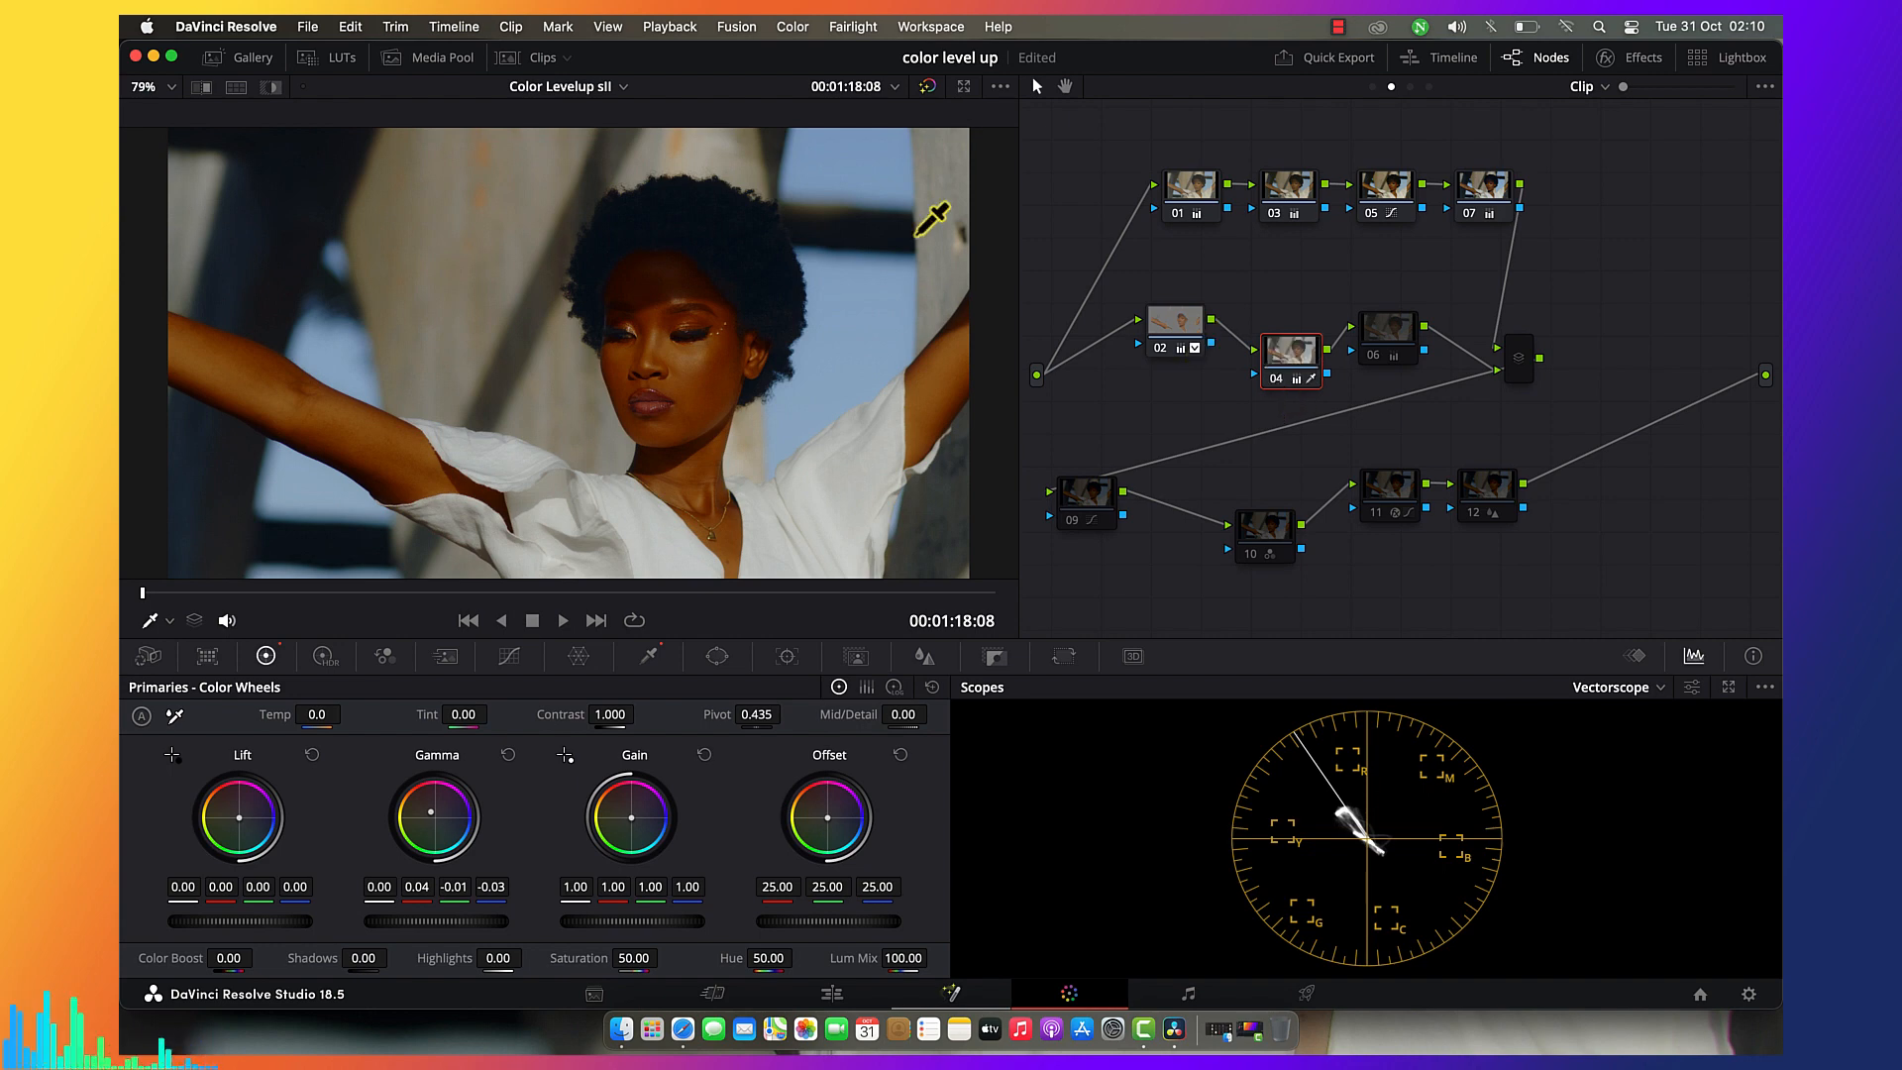
left_click(650, 662)
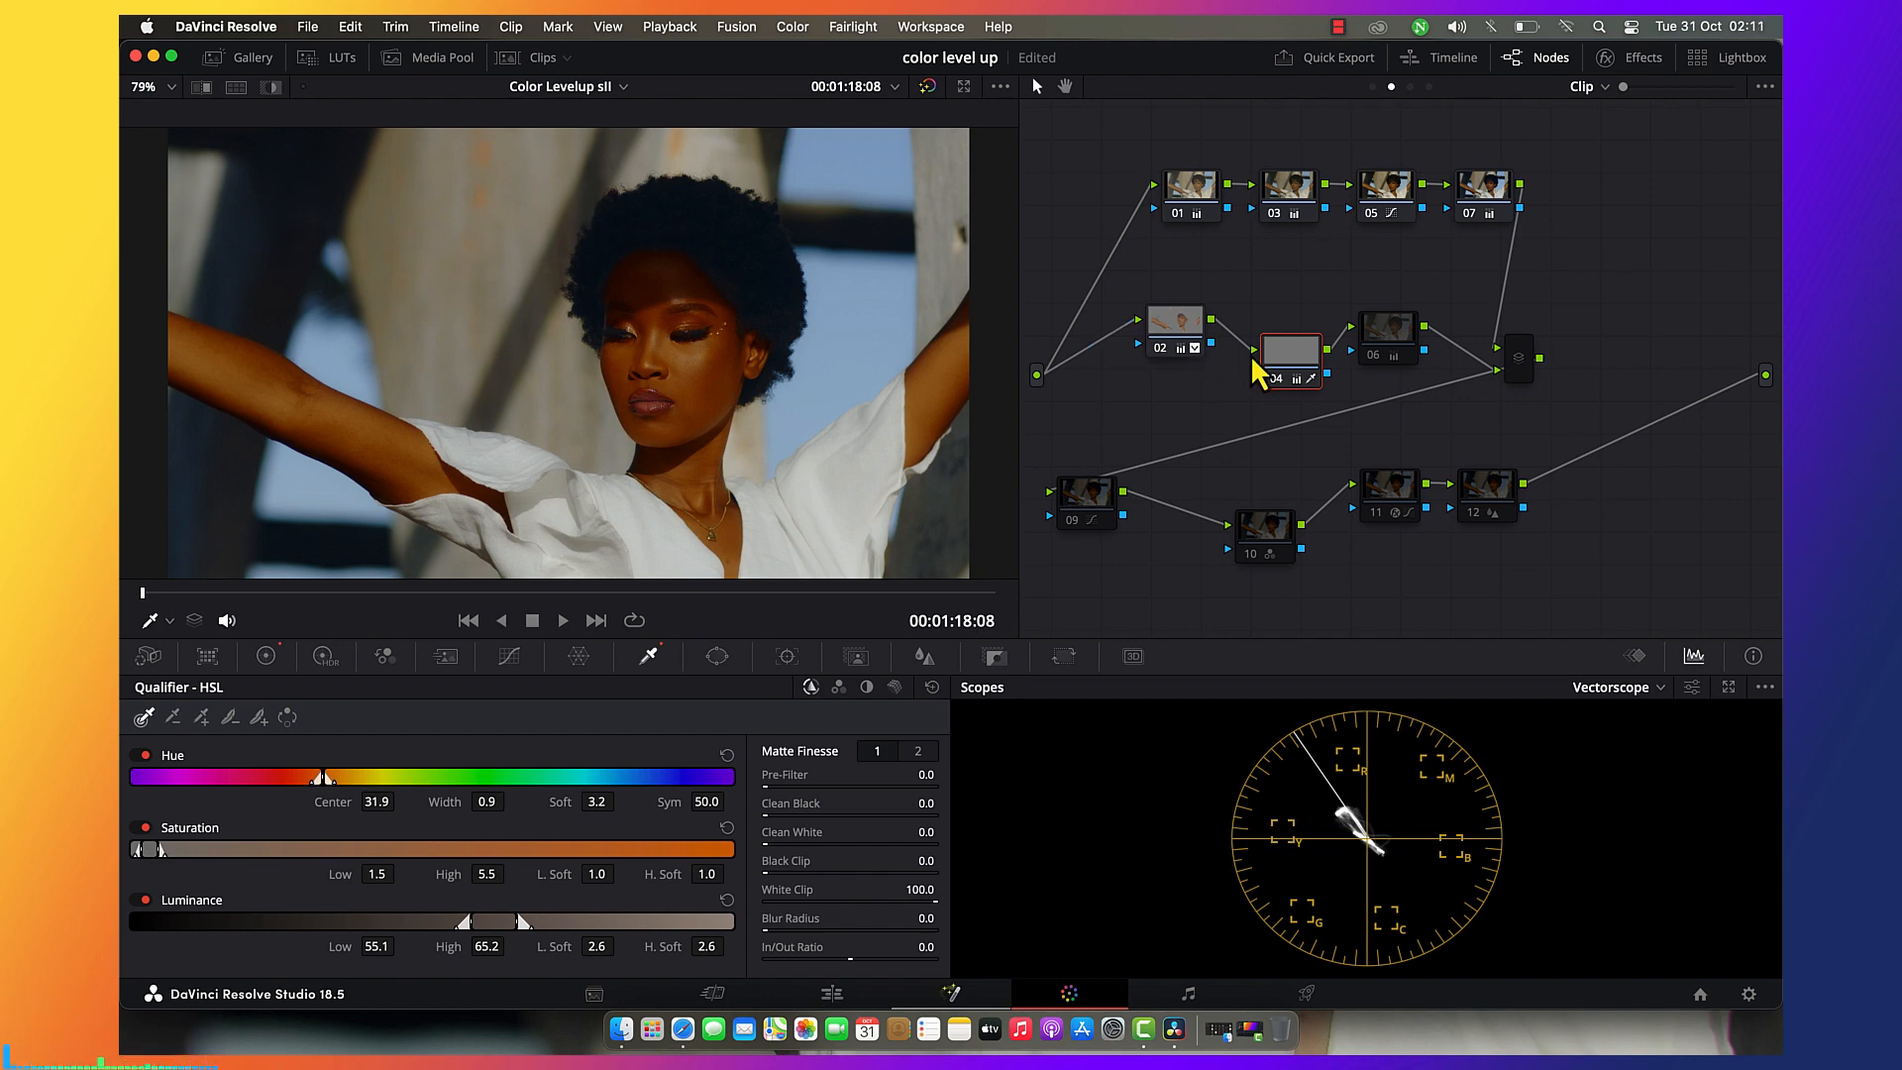
left_click(1385, 349)
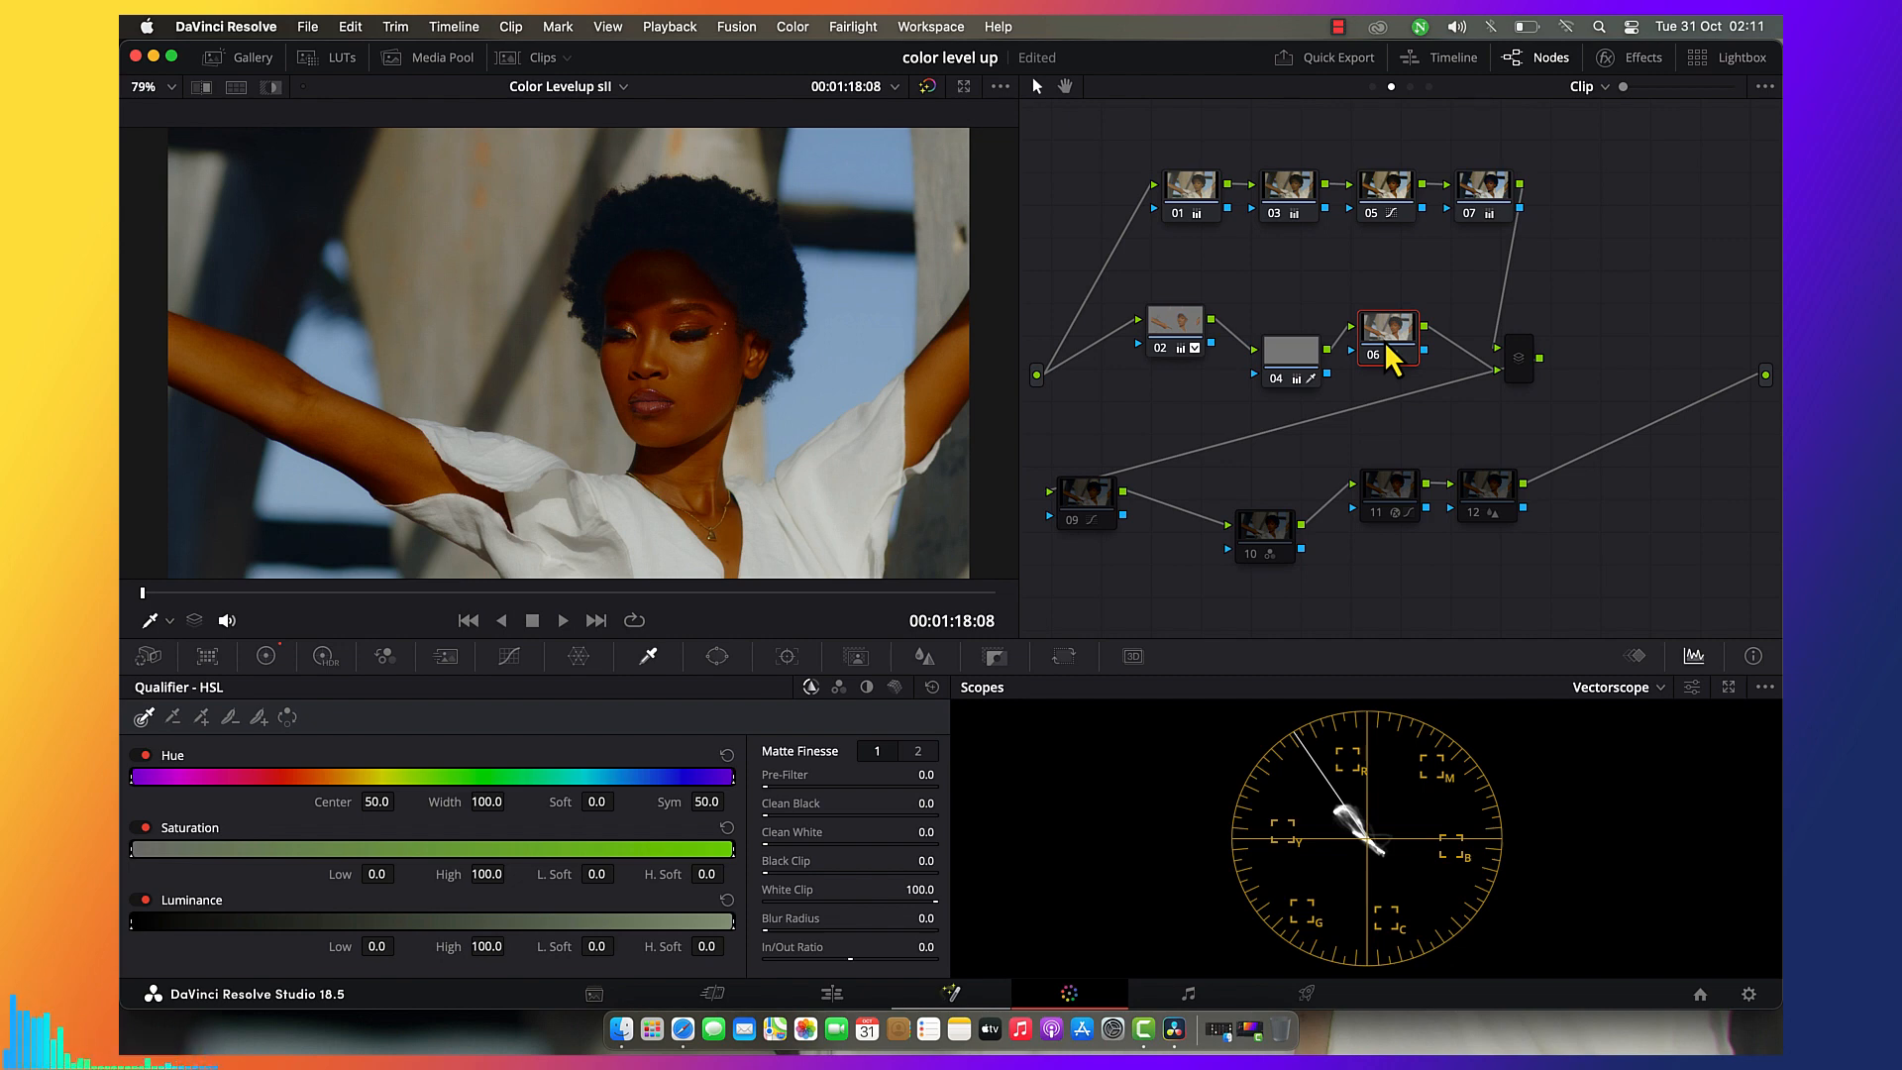
Enable node 09 after the mixer and show its Hue Vs Sat curve.
left_click(1095, 510)
left_click(1074, 525)
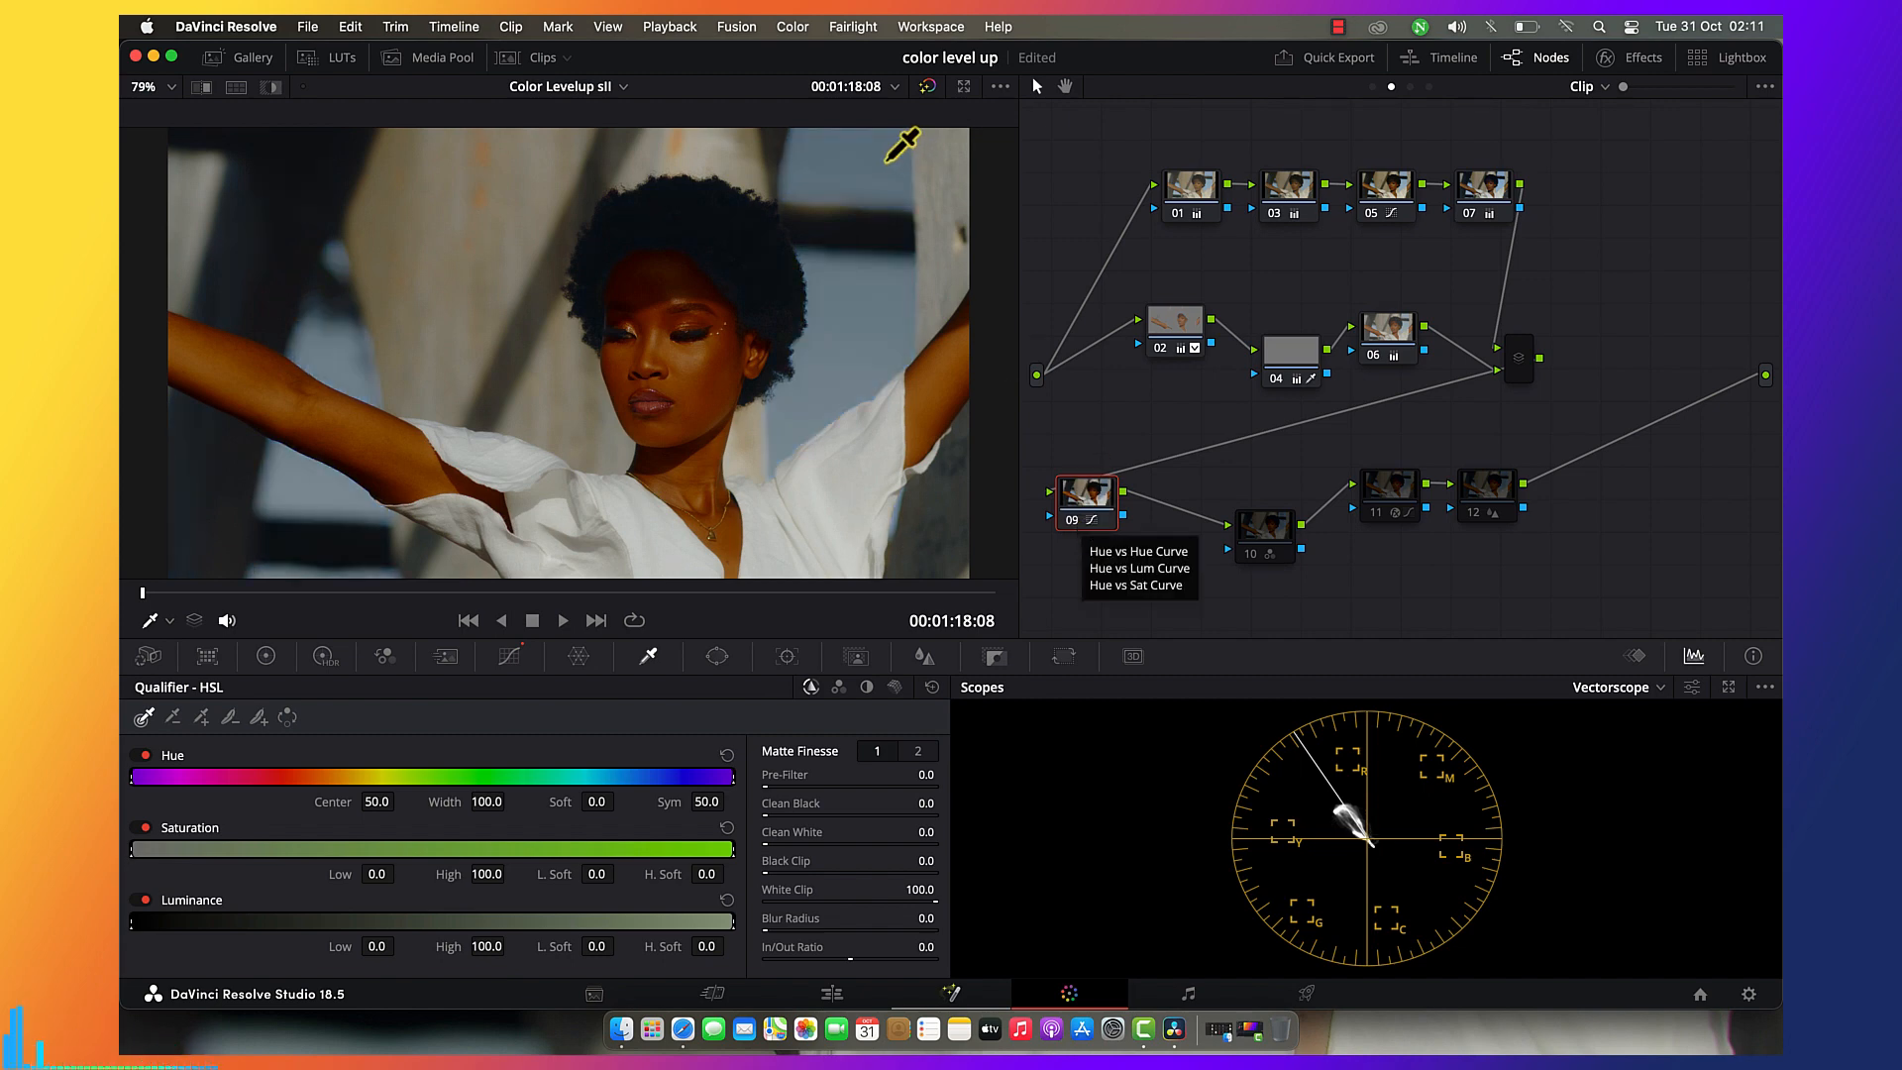
left_click(524, 651)
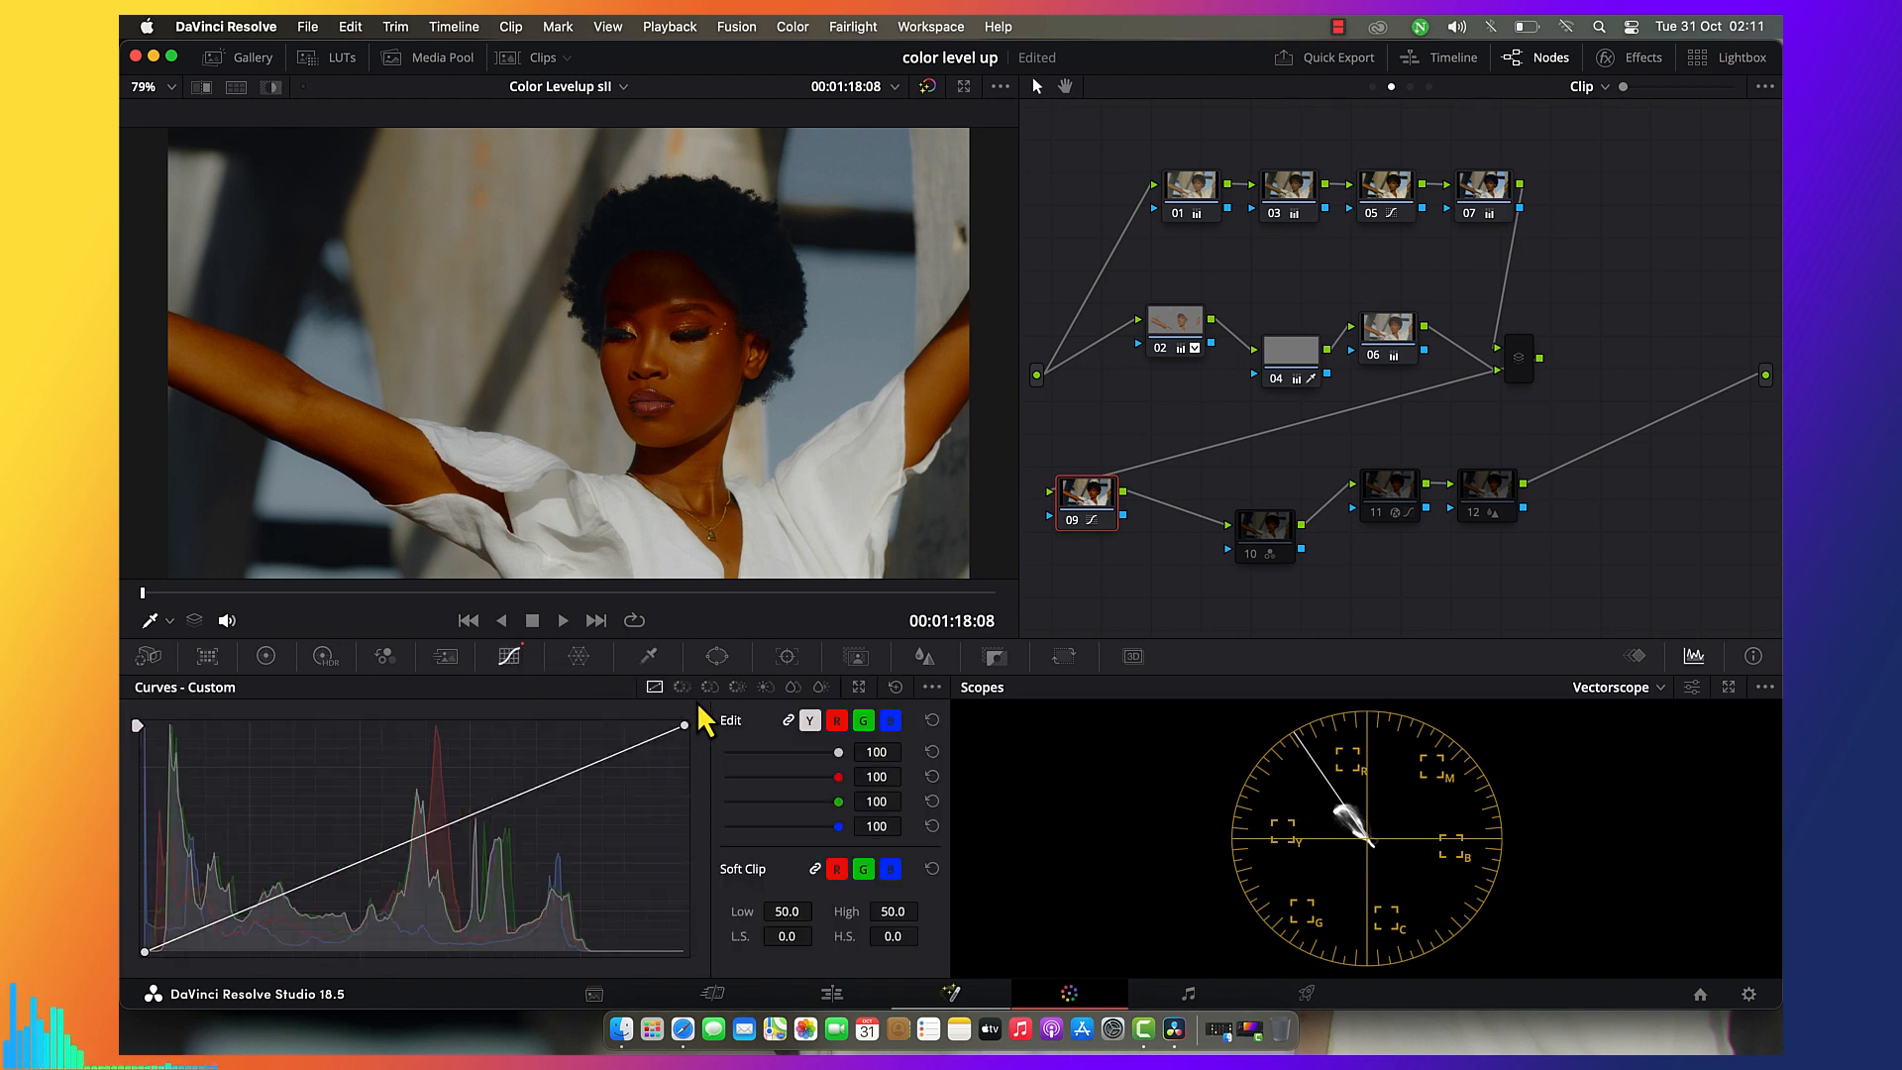
left_click(709, 689)
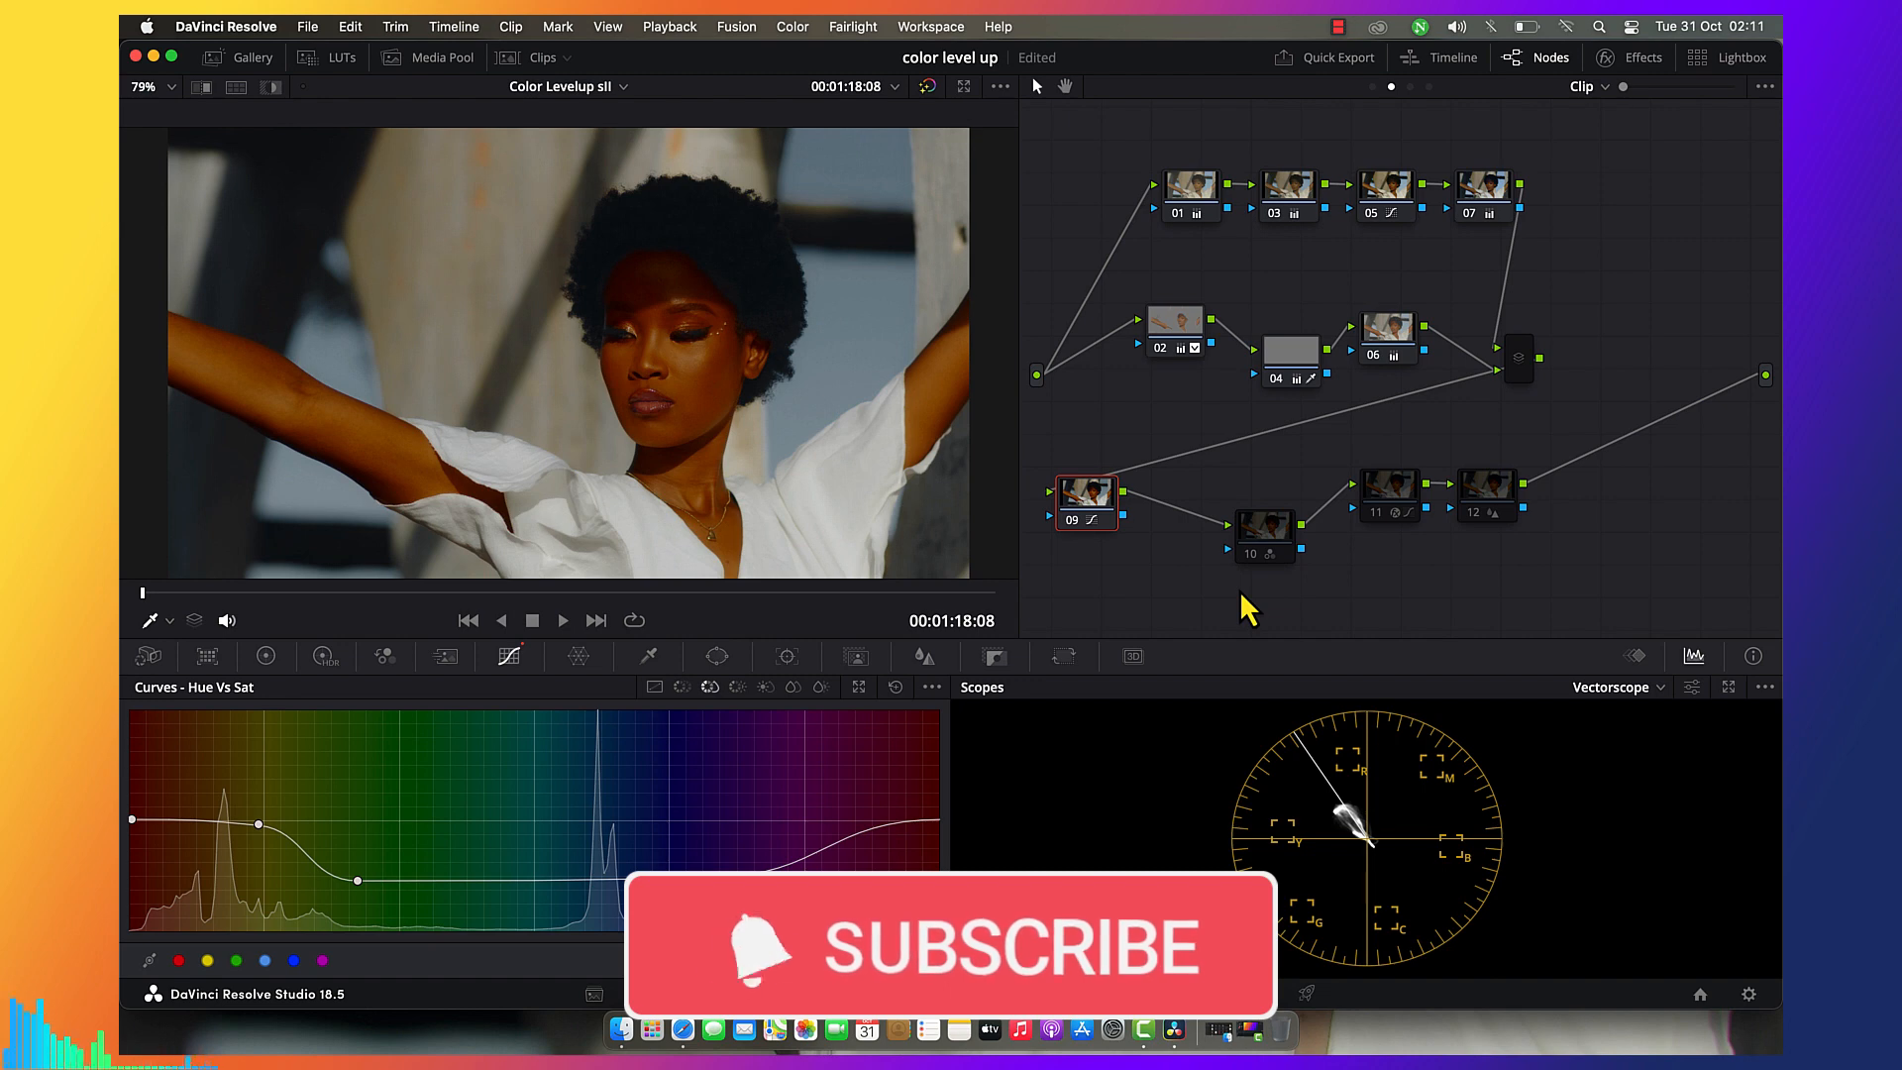
Enable node 10 and show its RGB Mixer settings.
left_click(1264, 537)
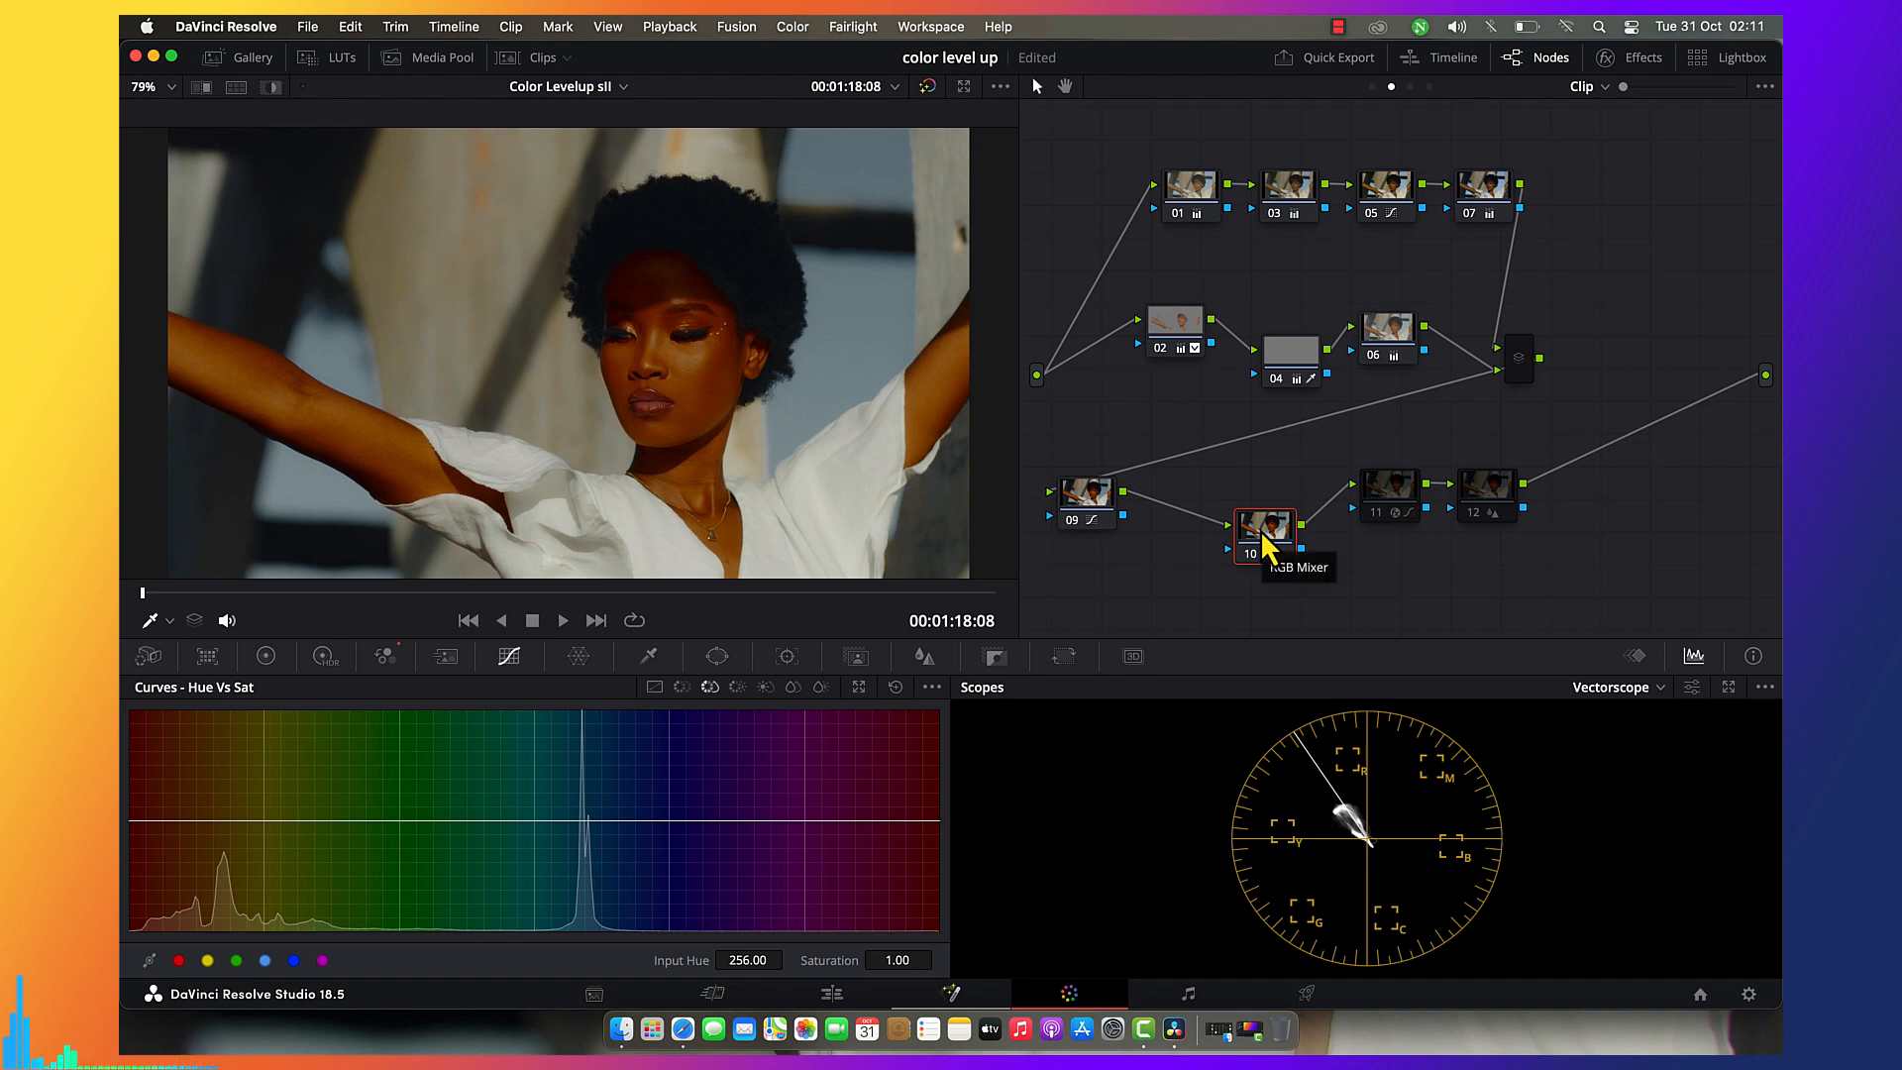
left_click(386, 657)
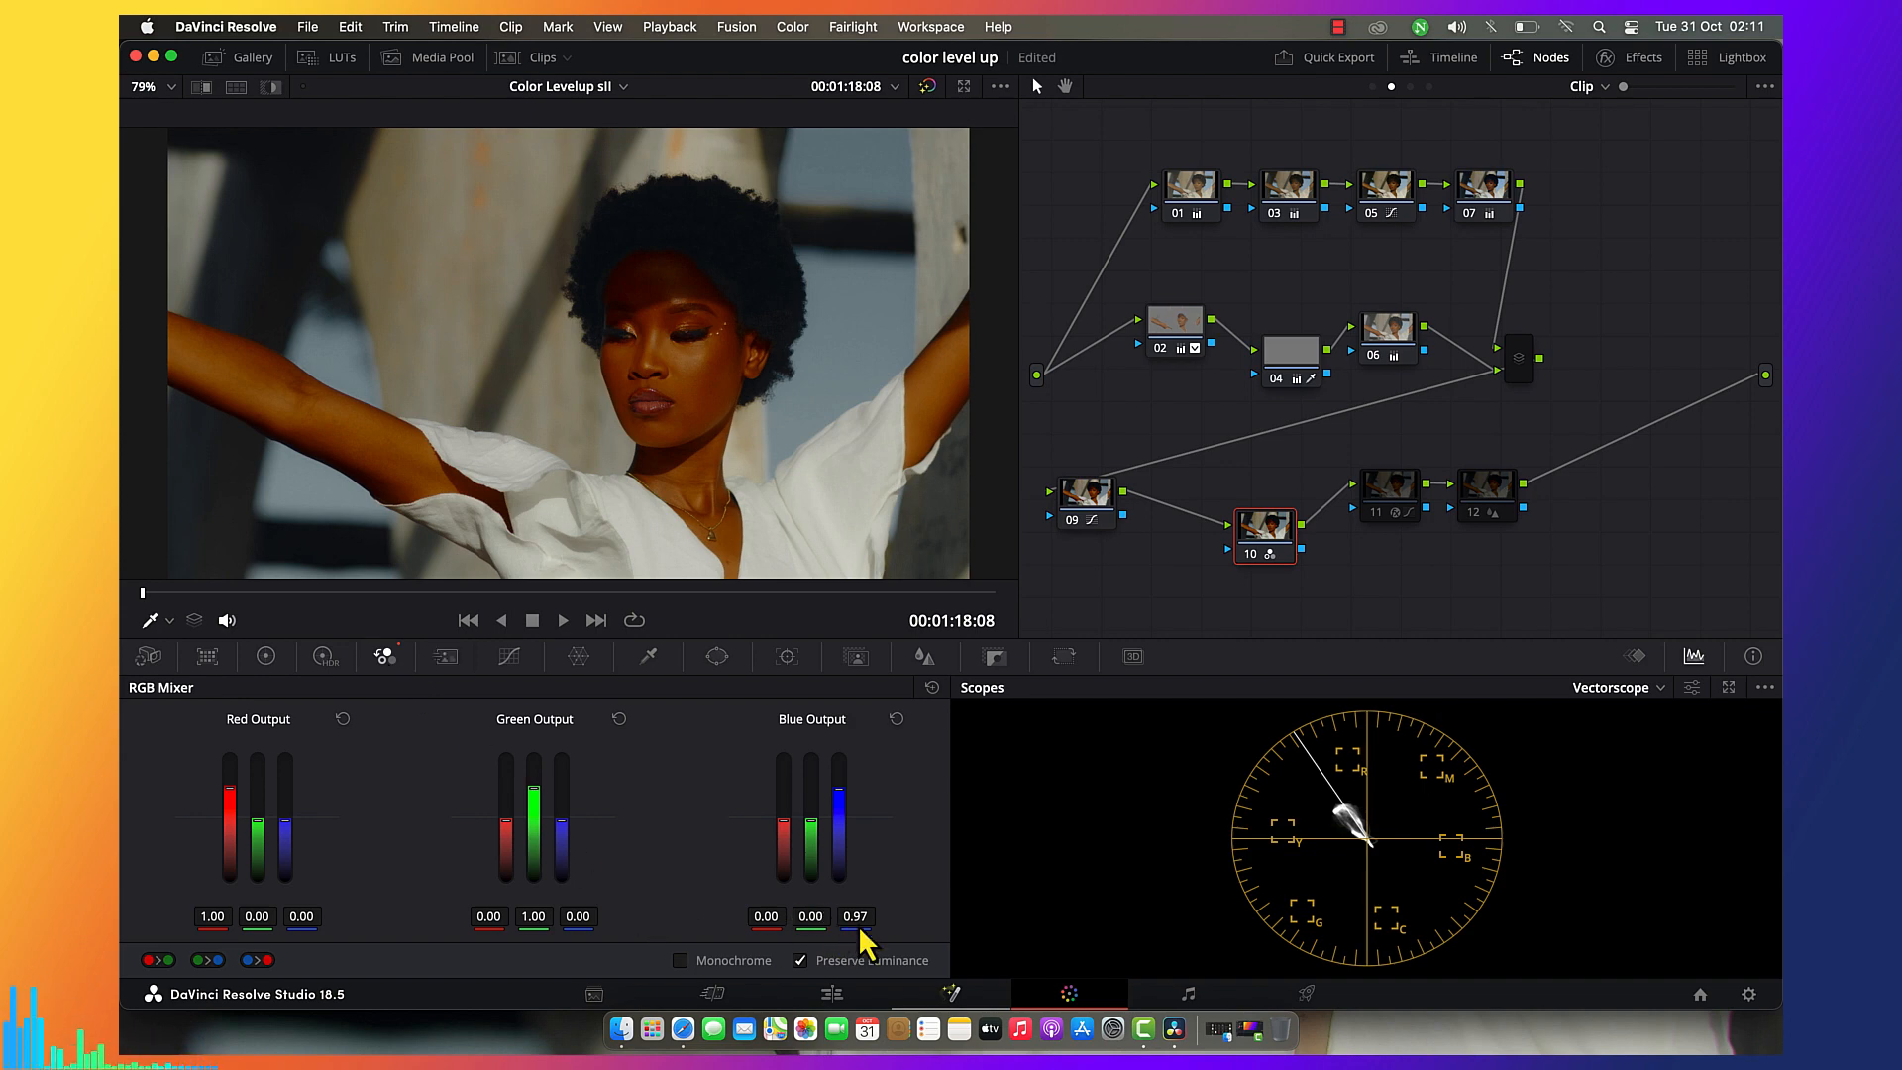
Enable node 11 and show its Hue Vs Sat curve.
left_click(1409, 505)
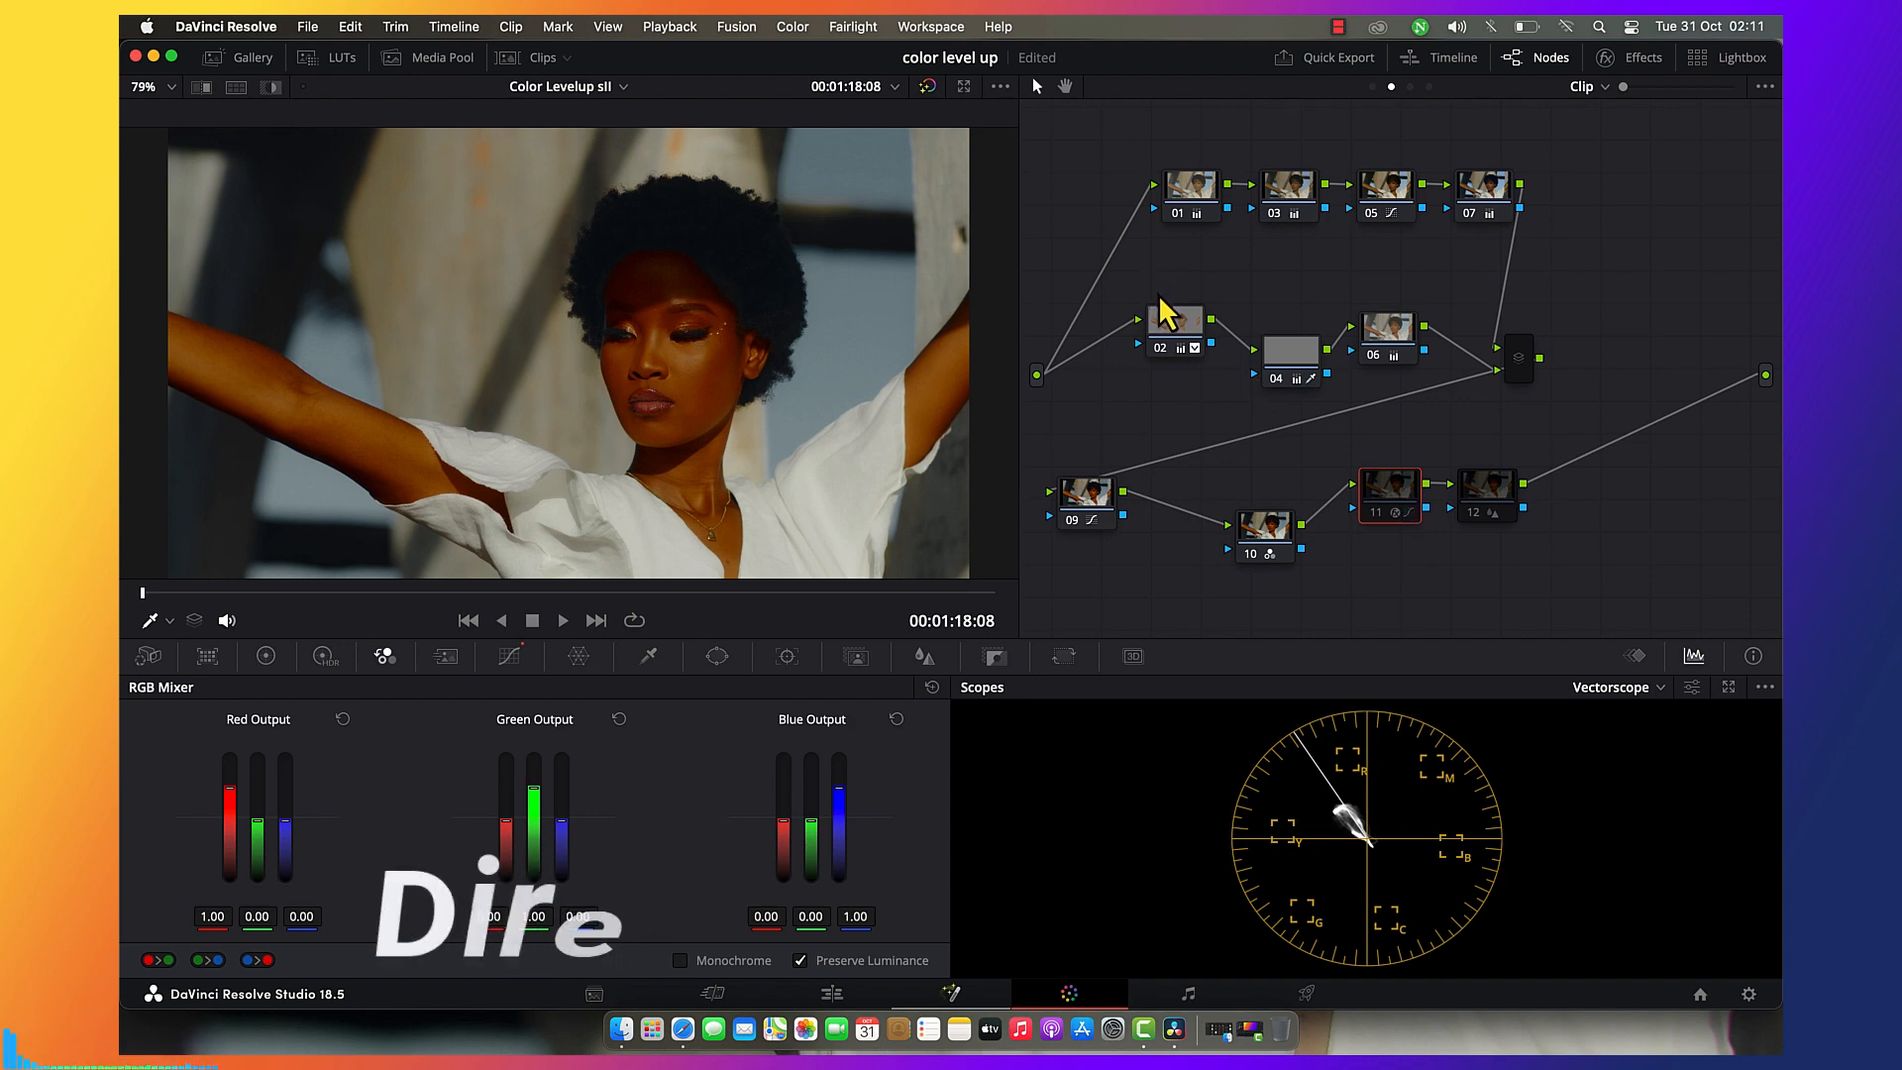
mouse_move(1173, 319)
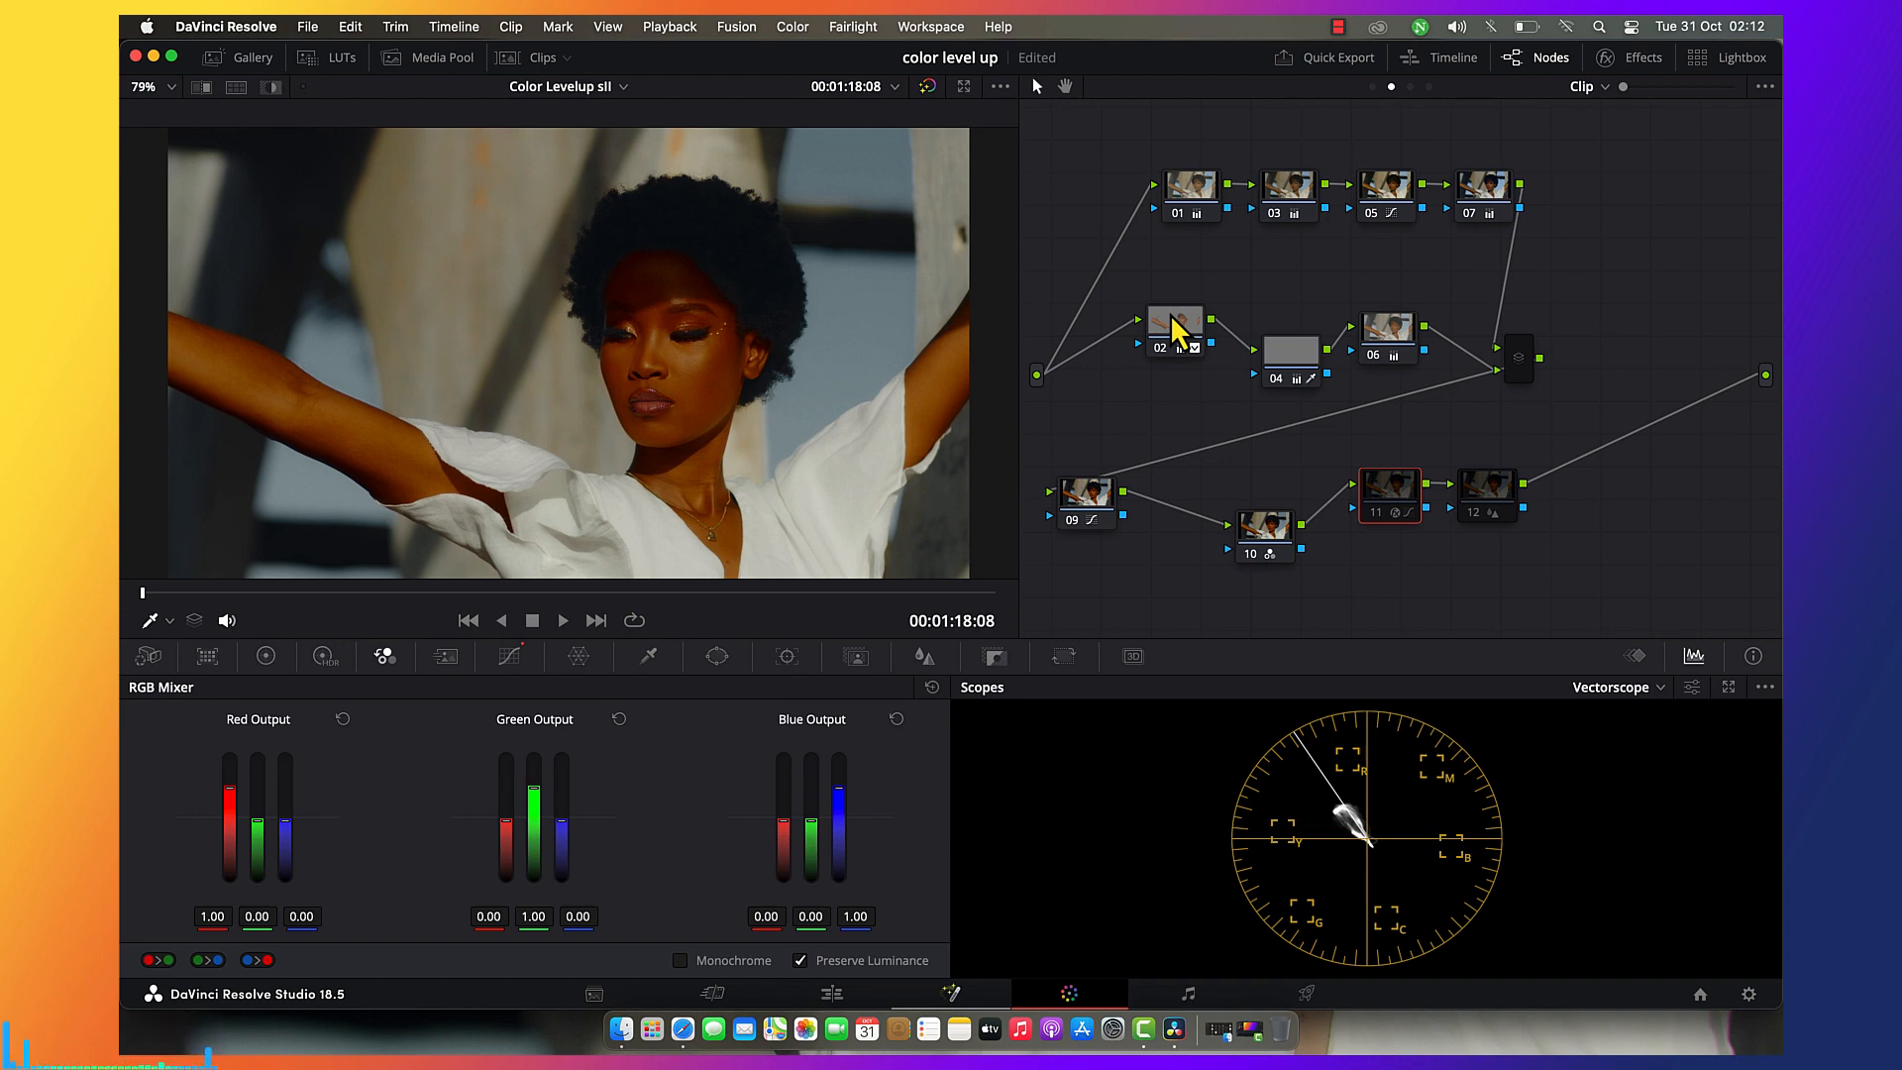
left_click(1374, 515)
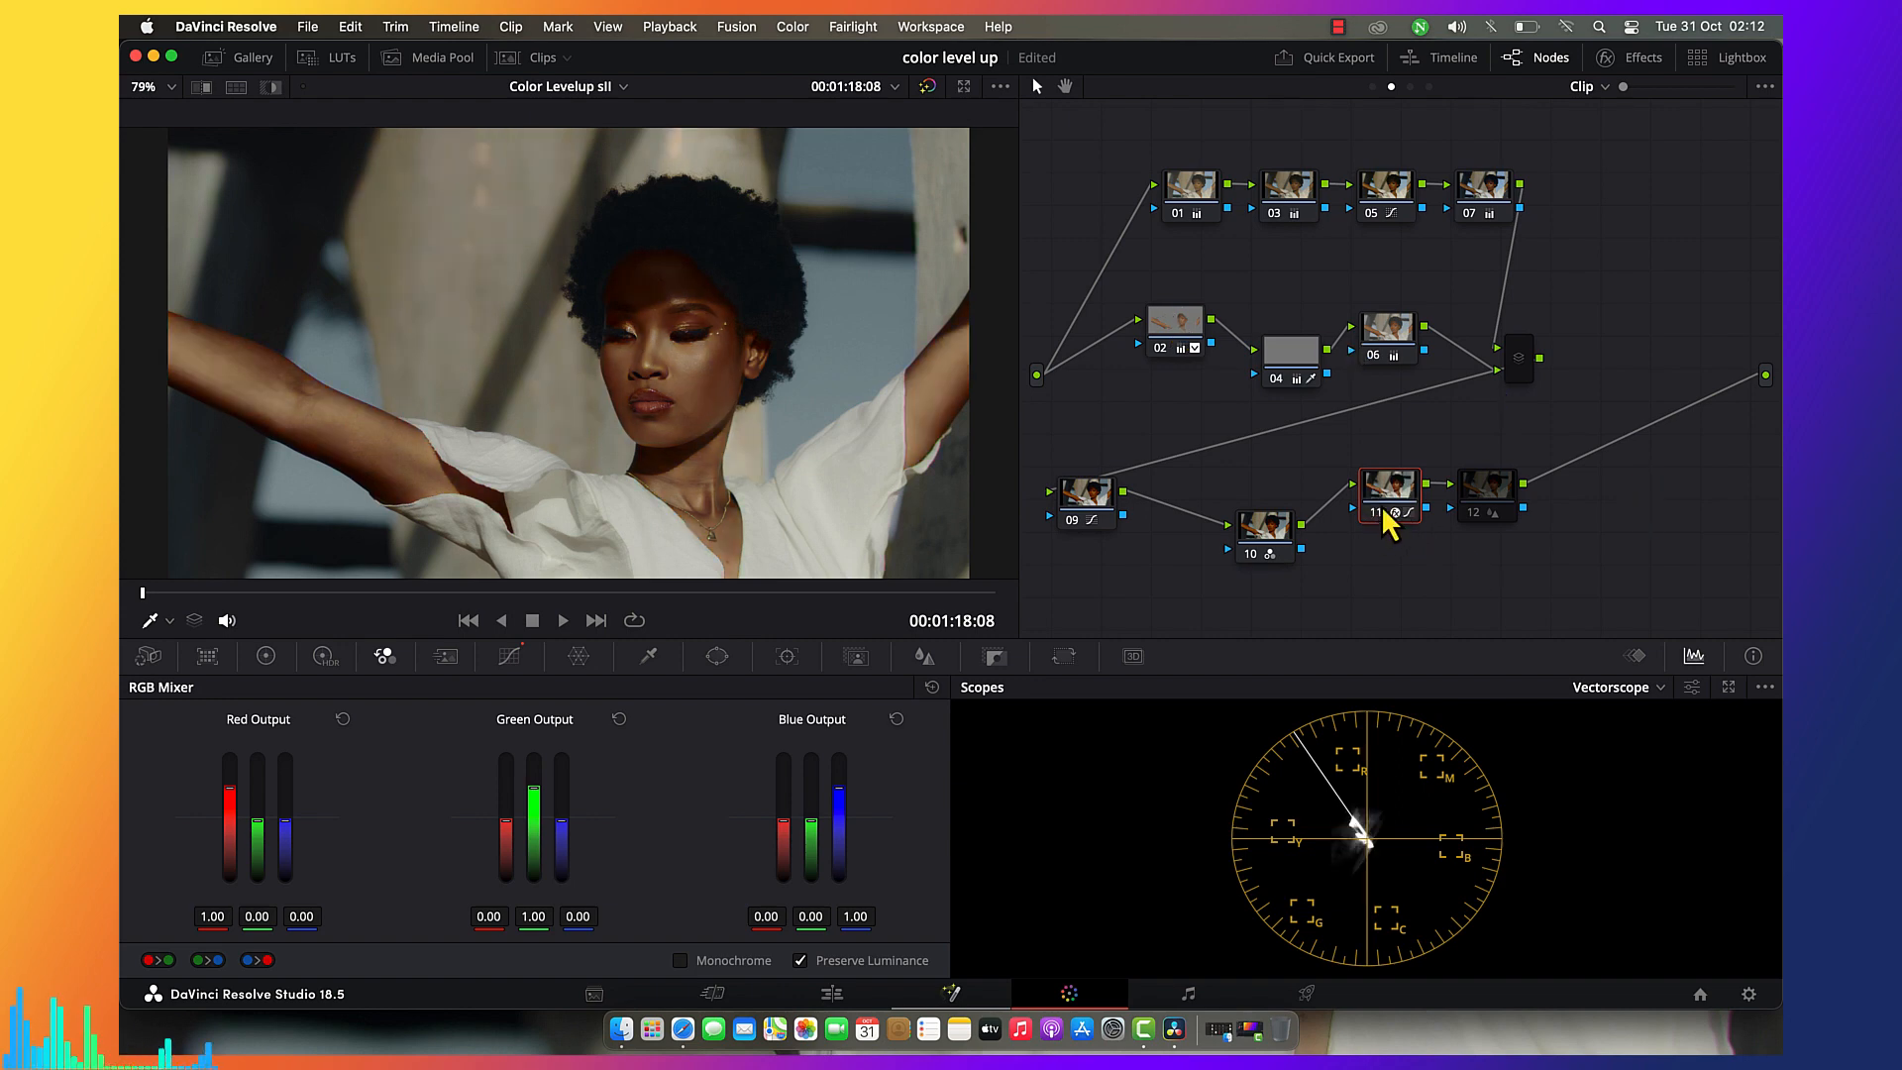
left_click(513, 664)
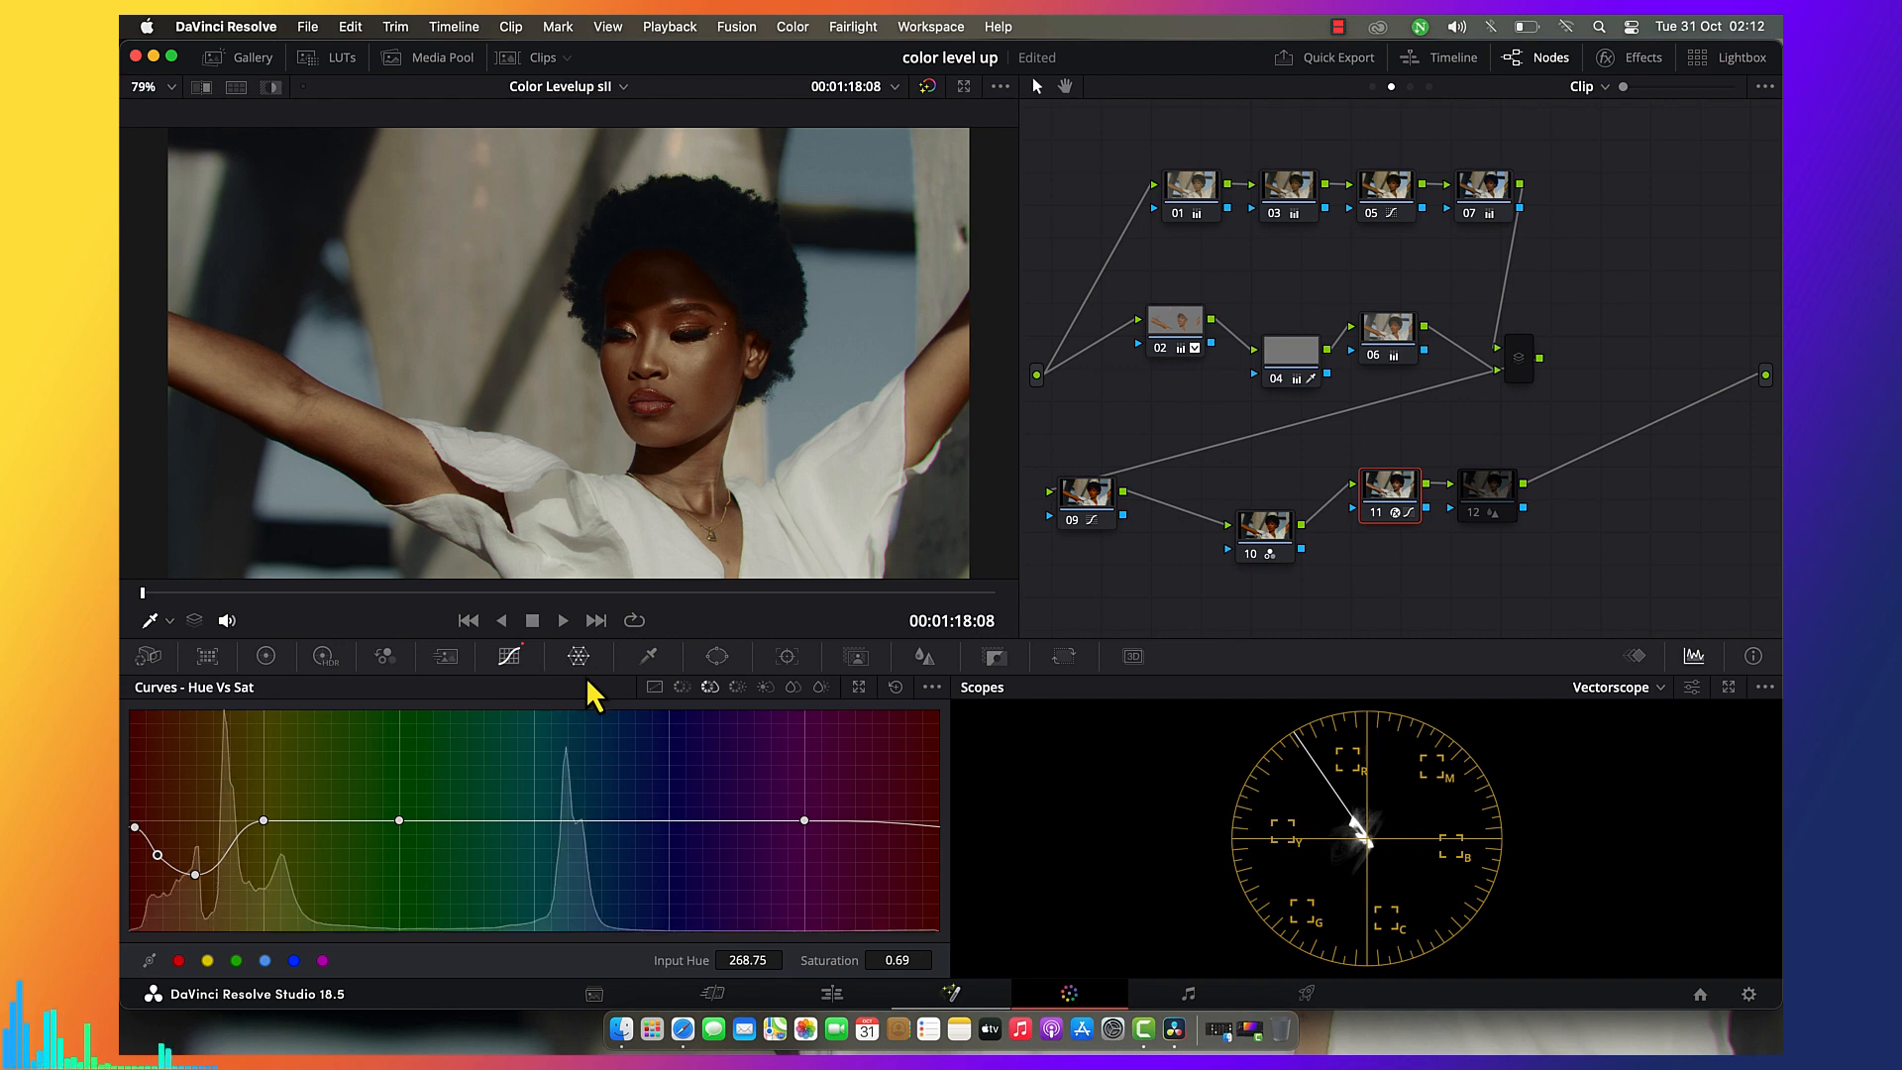
Review node 11's Hue Vs Hue, Hue Vs Sat and Hue Vs Lum curves.
left_click(682, 687)
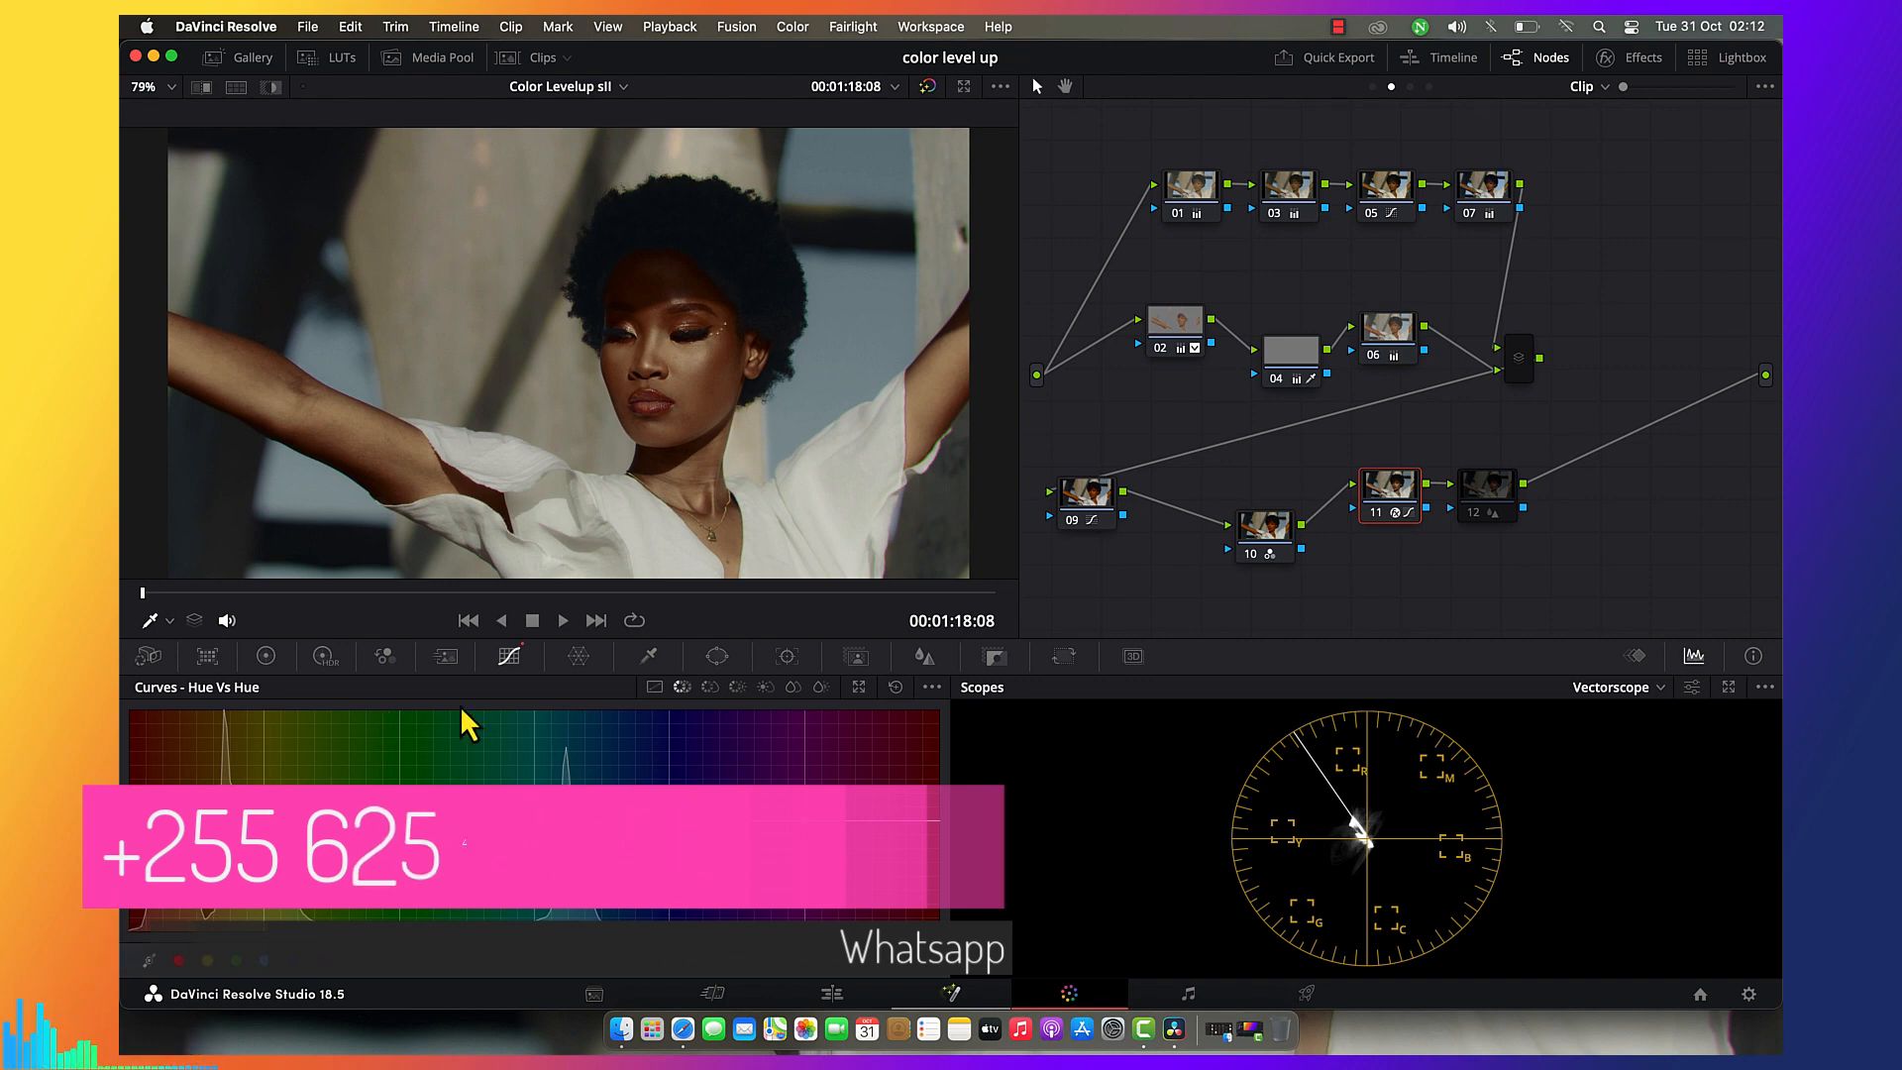
left_click(709, 687)
mouse_move(203, 870)
left_mouse_down()
mouse_move(192, 892)
mouse_move(195, 876)
left_mouse_up()
left_click(739, 694)
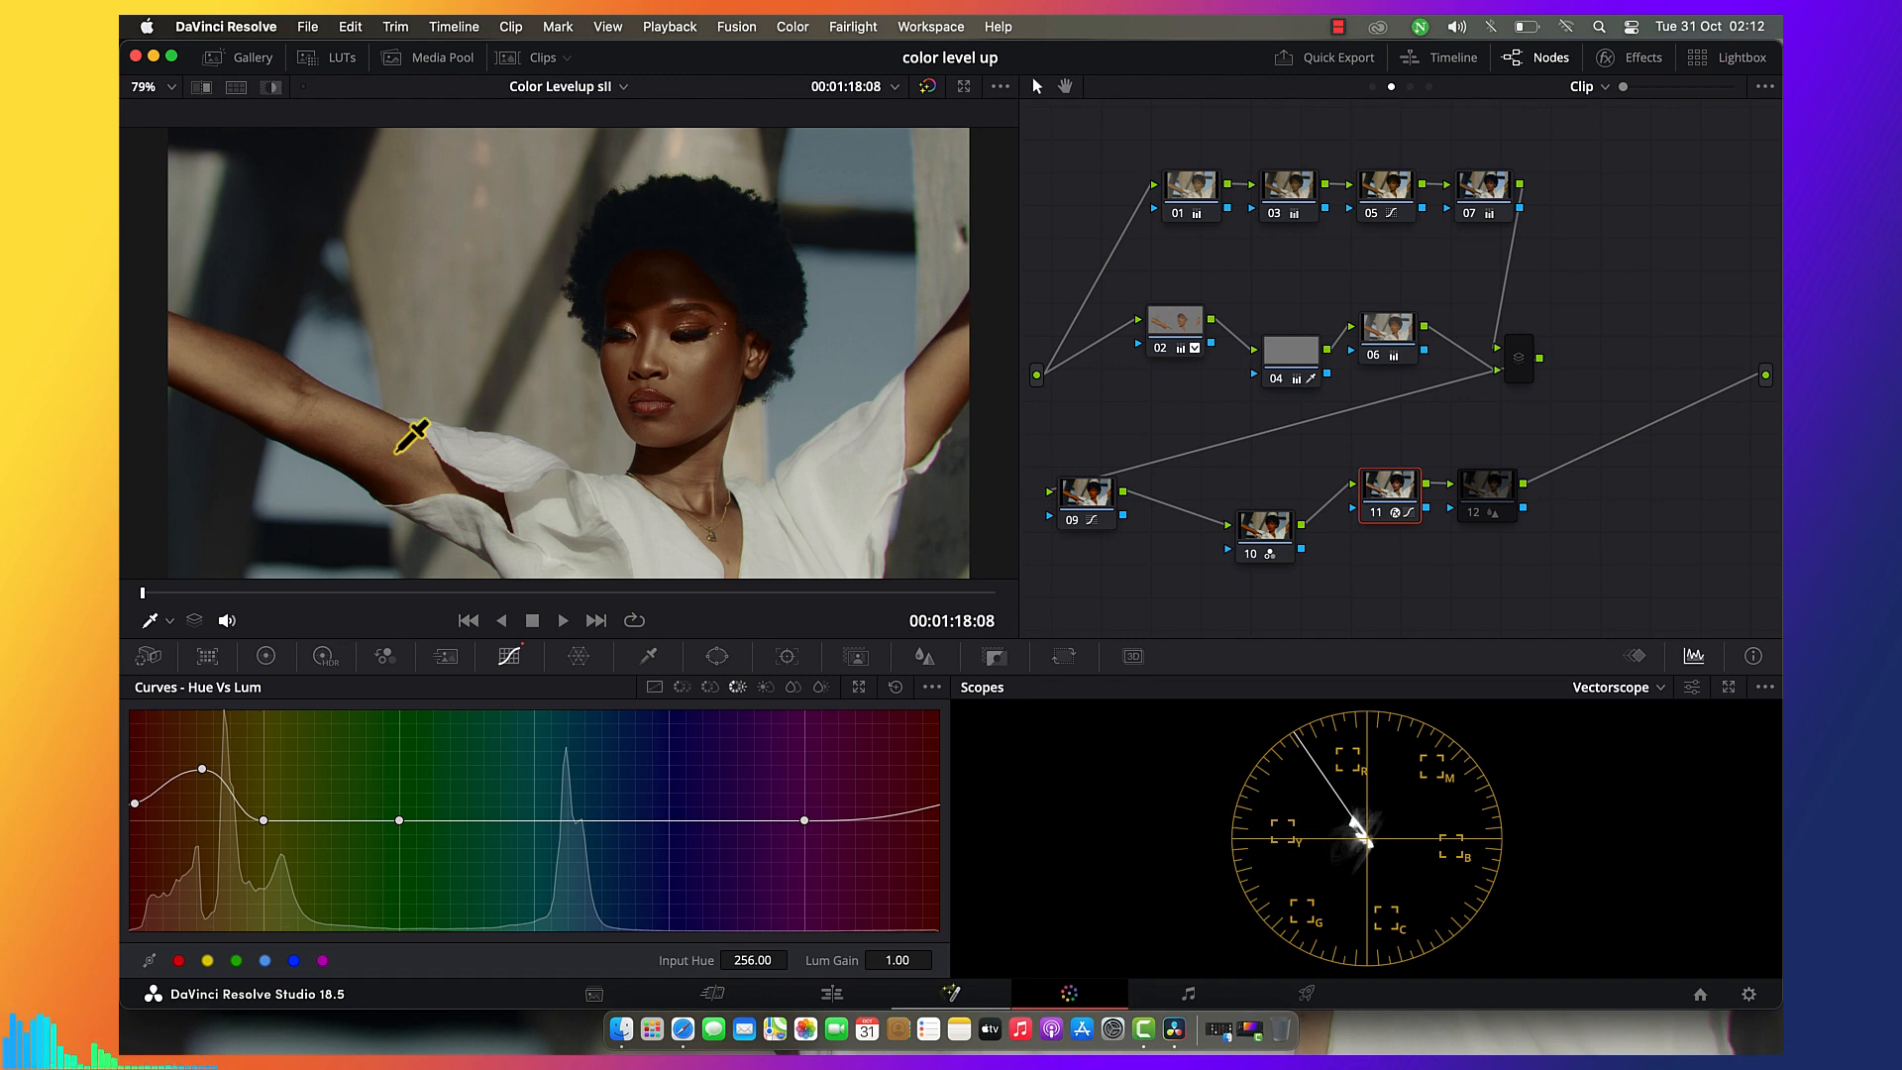
Reset node 11's Hue Vs Lum curve, then rebuild it with red and yellow points, lifting orange and setting the red point's Lum Gain to 1.23.
left_click(897, 688)
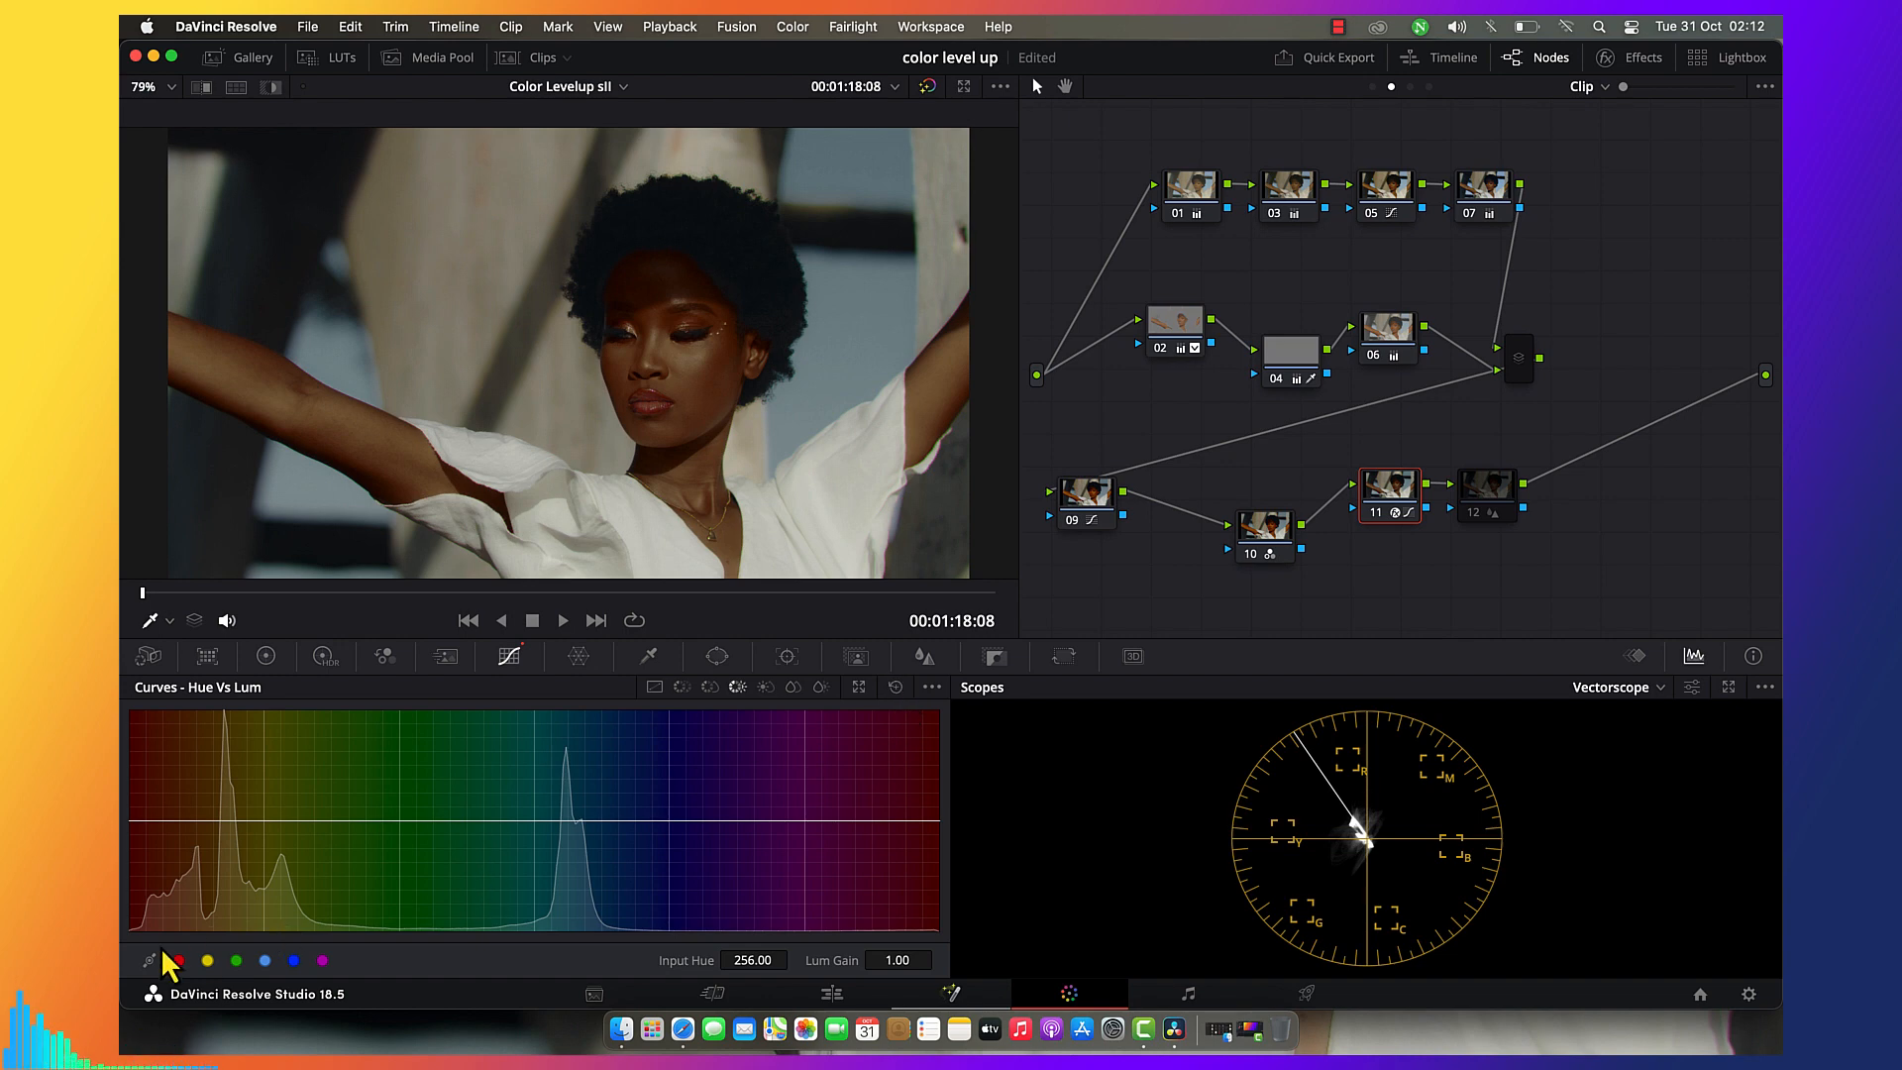
left_click(208, 961)
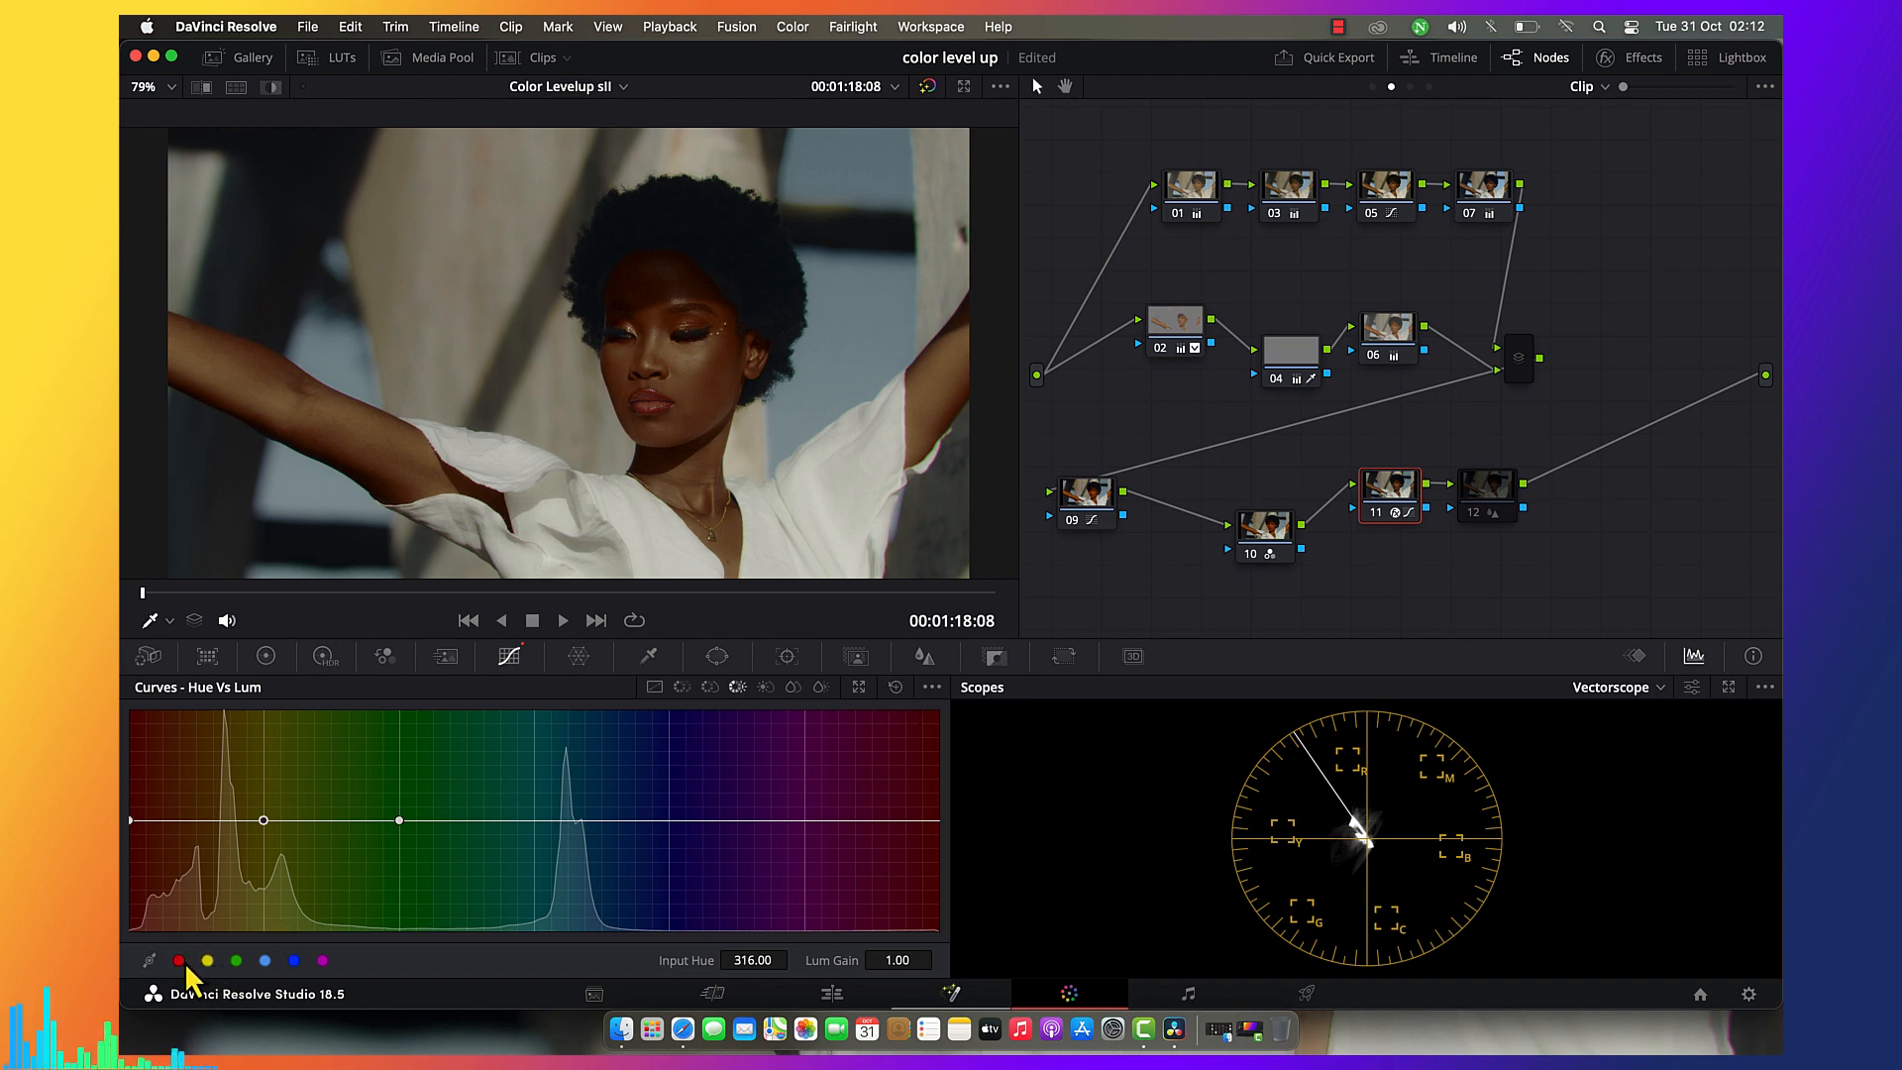
left_click(180, 960)
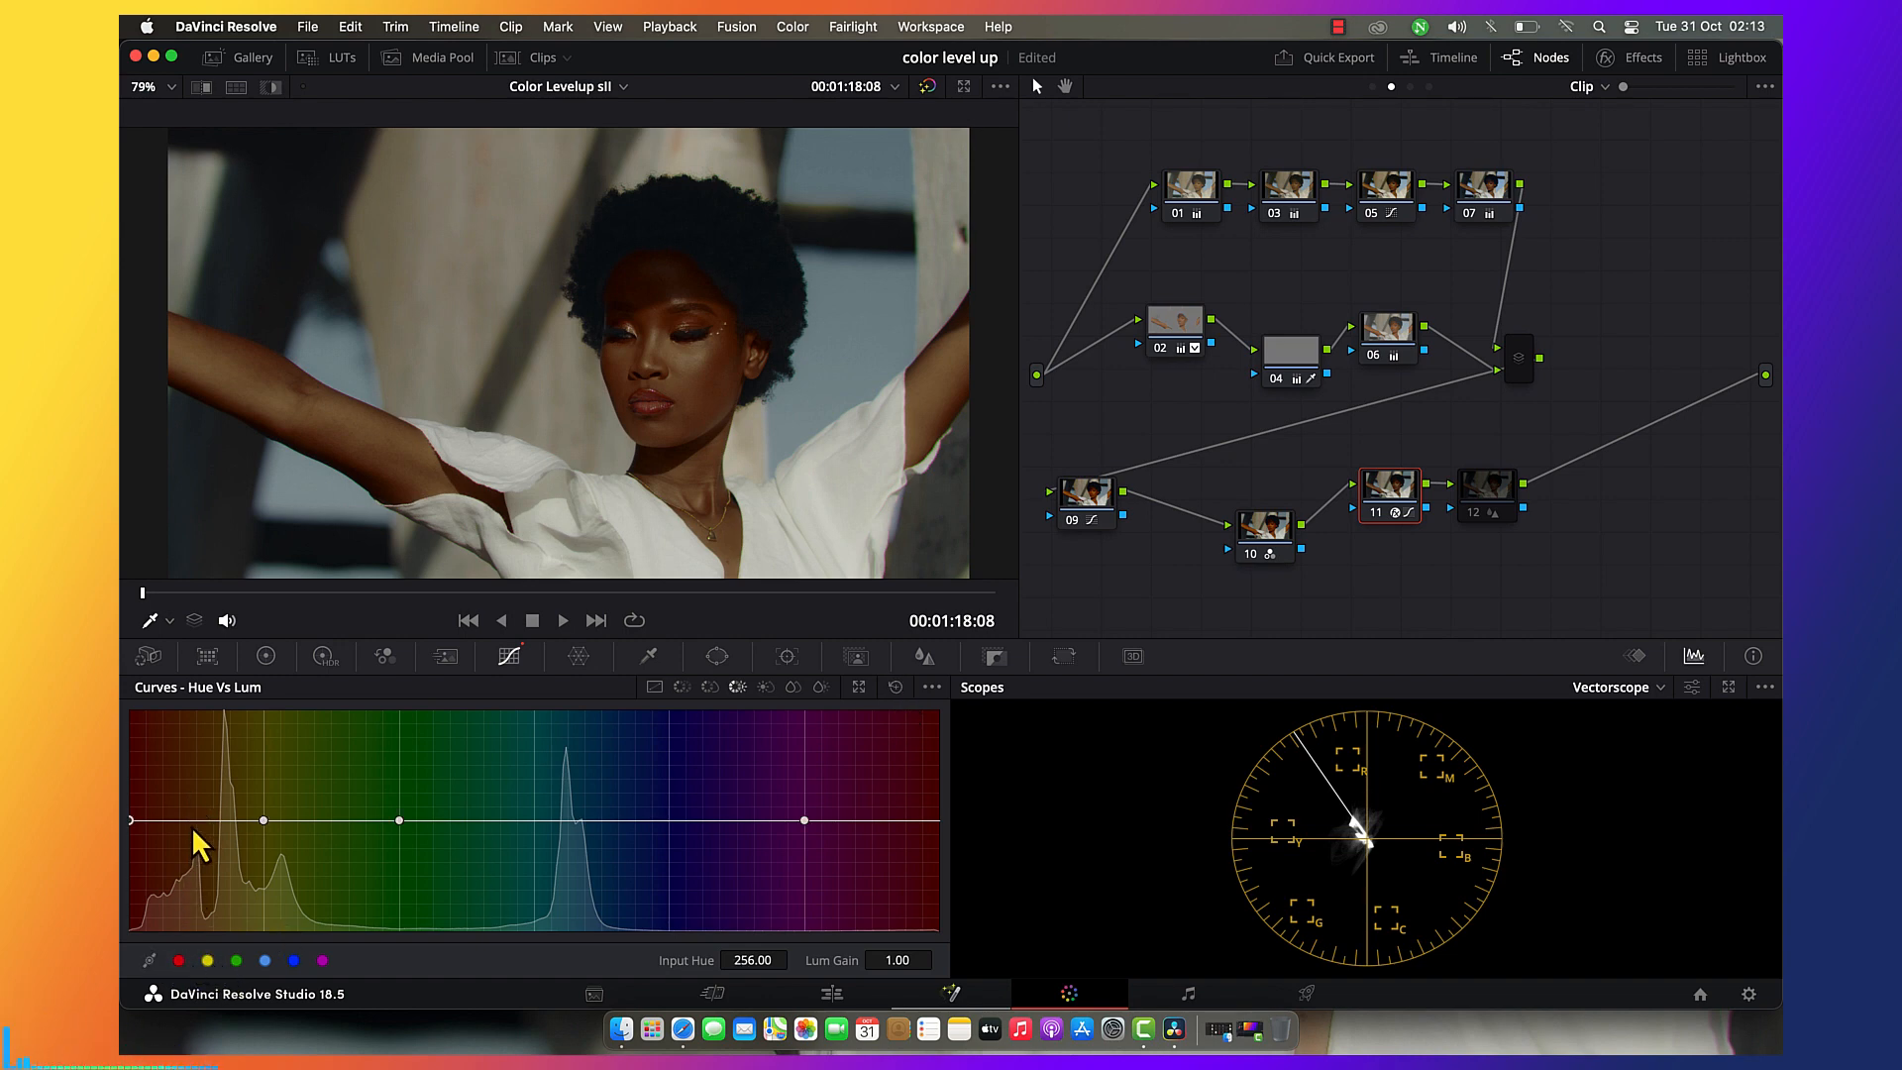
left_click_drag(192, 826, 202, 767)
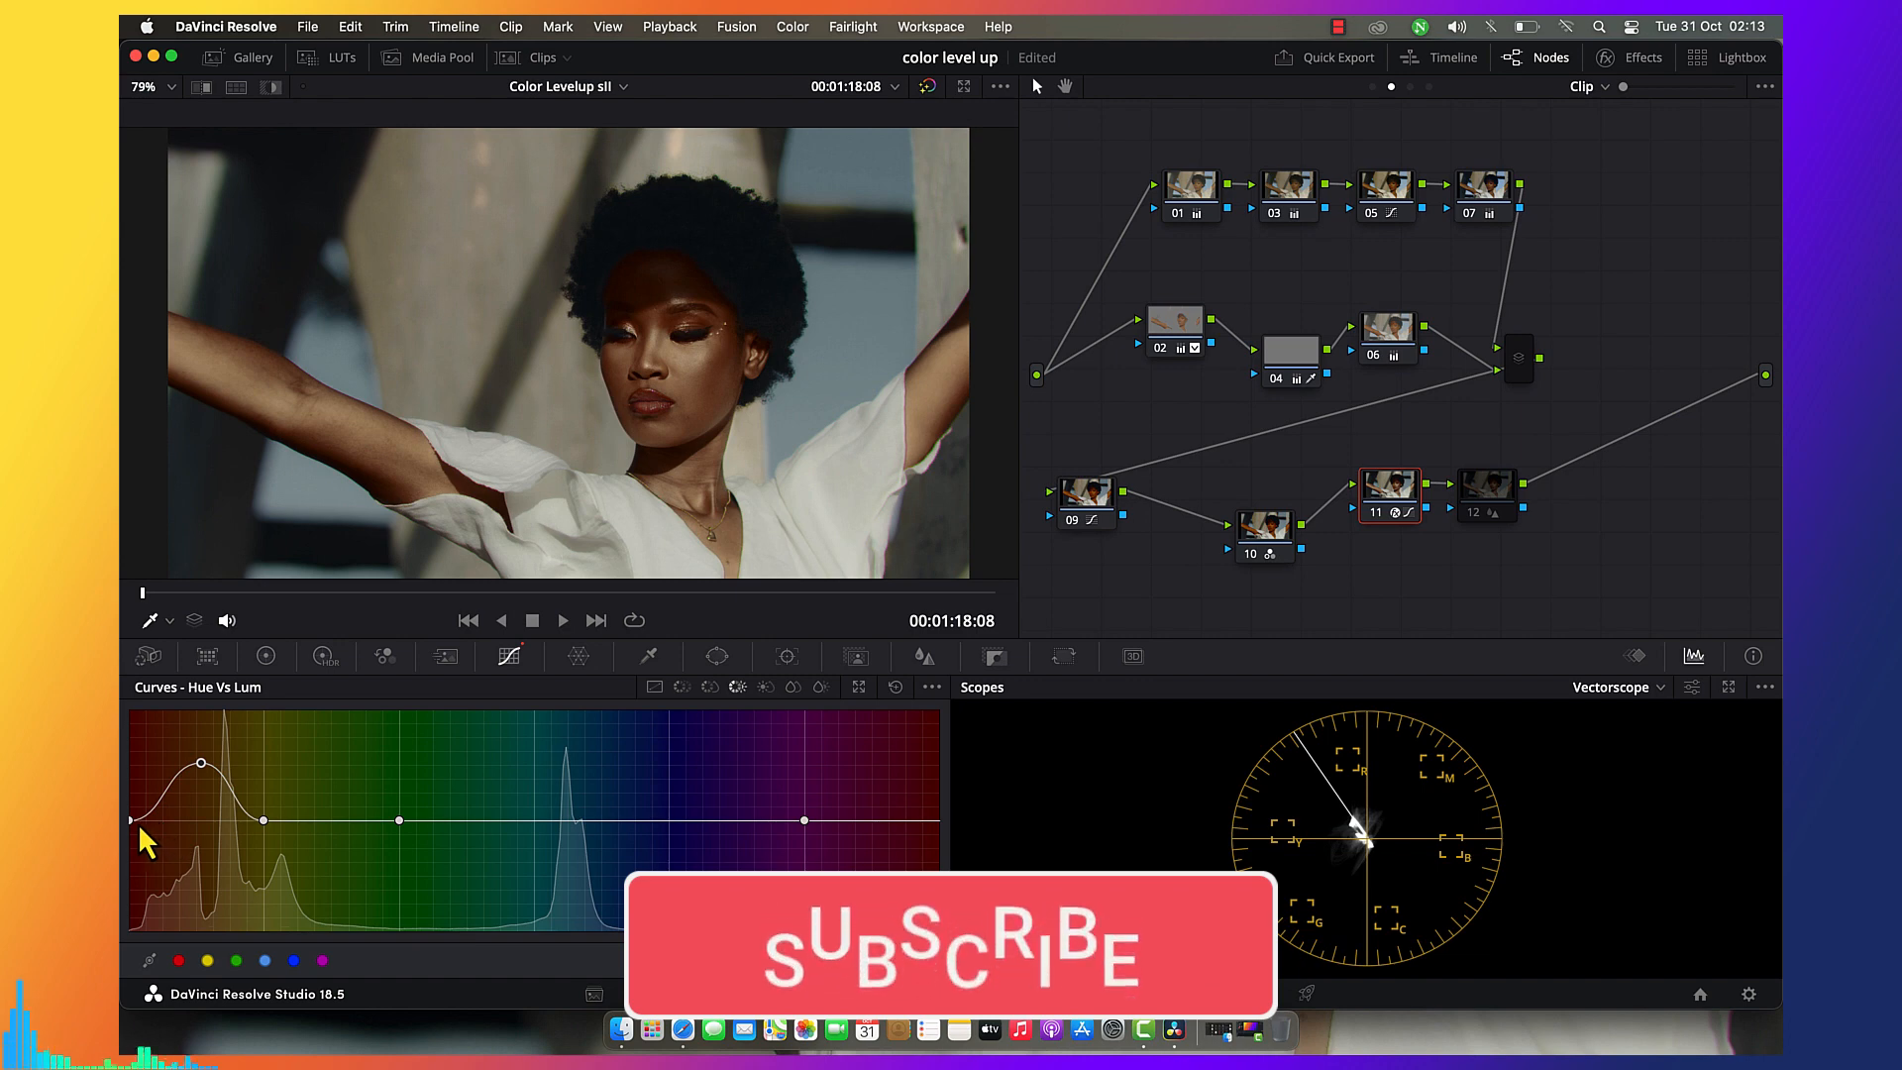
left_click_drag(131, 821, 135, 799)
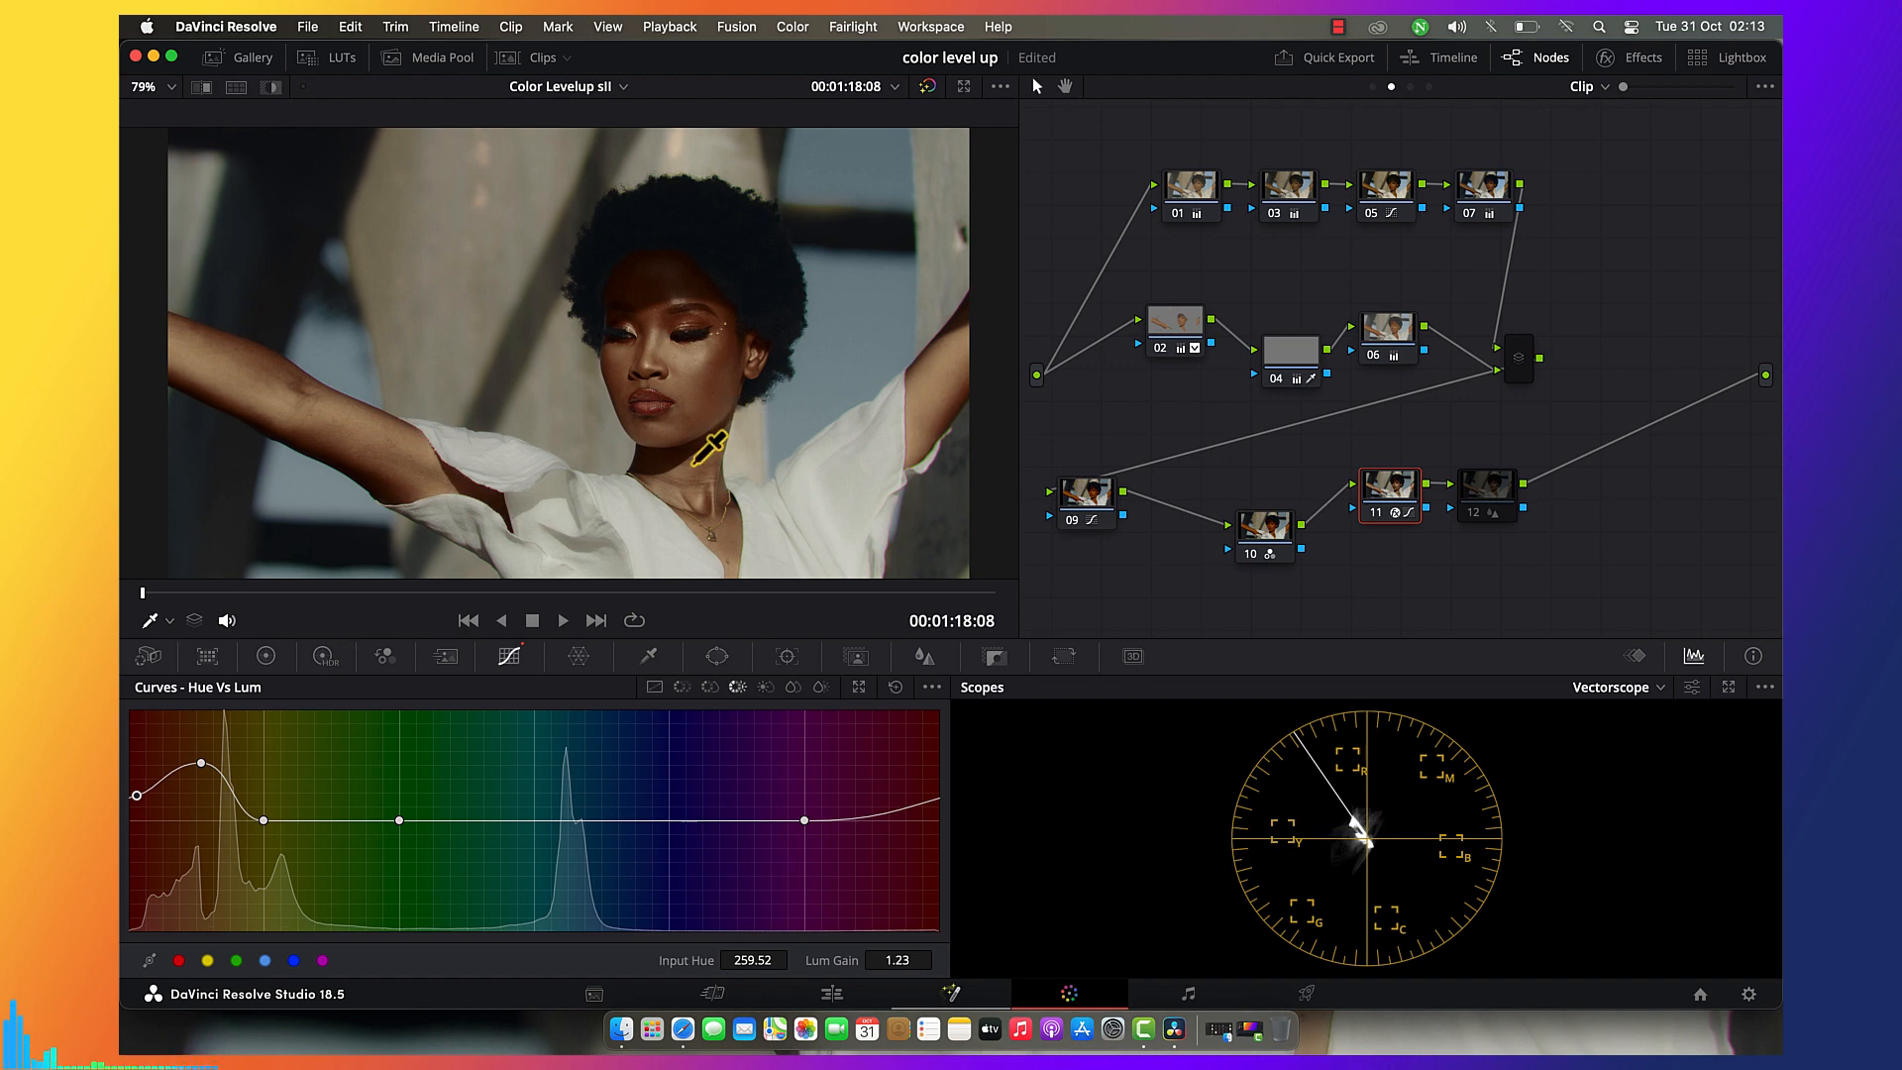
Undo the trial edits and restore the original Hue Vs Lum curve on node 11.
key("super+z")
key("super+z")
key("super+z")
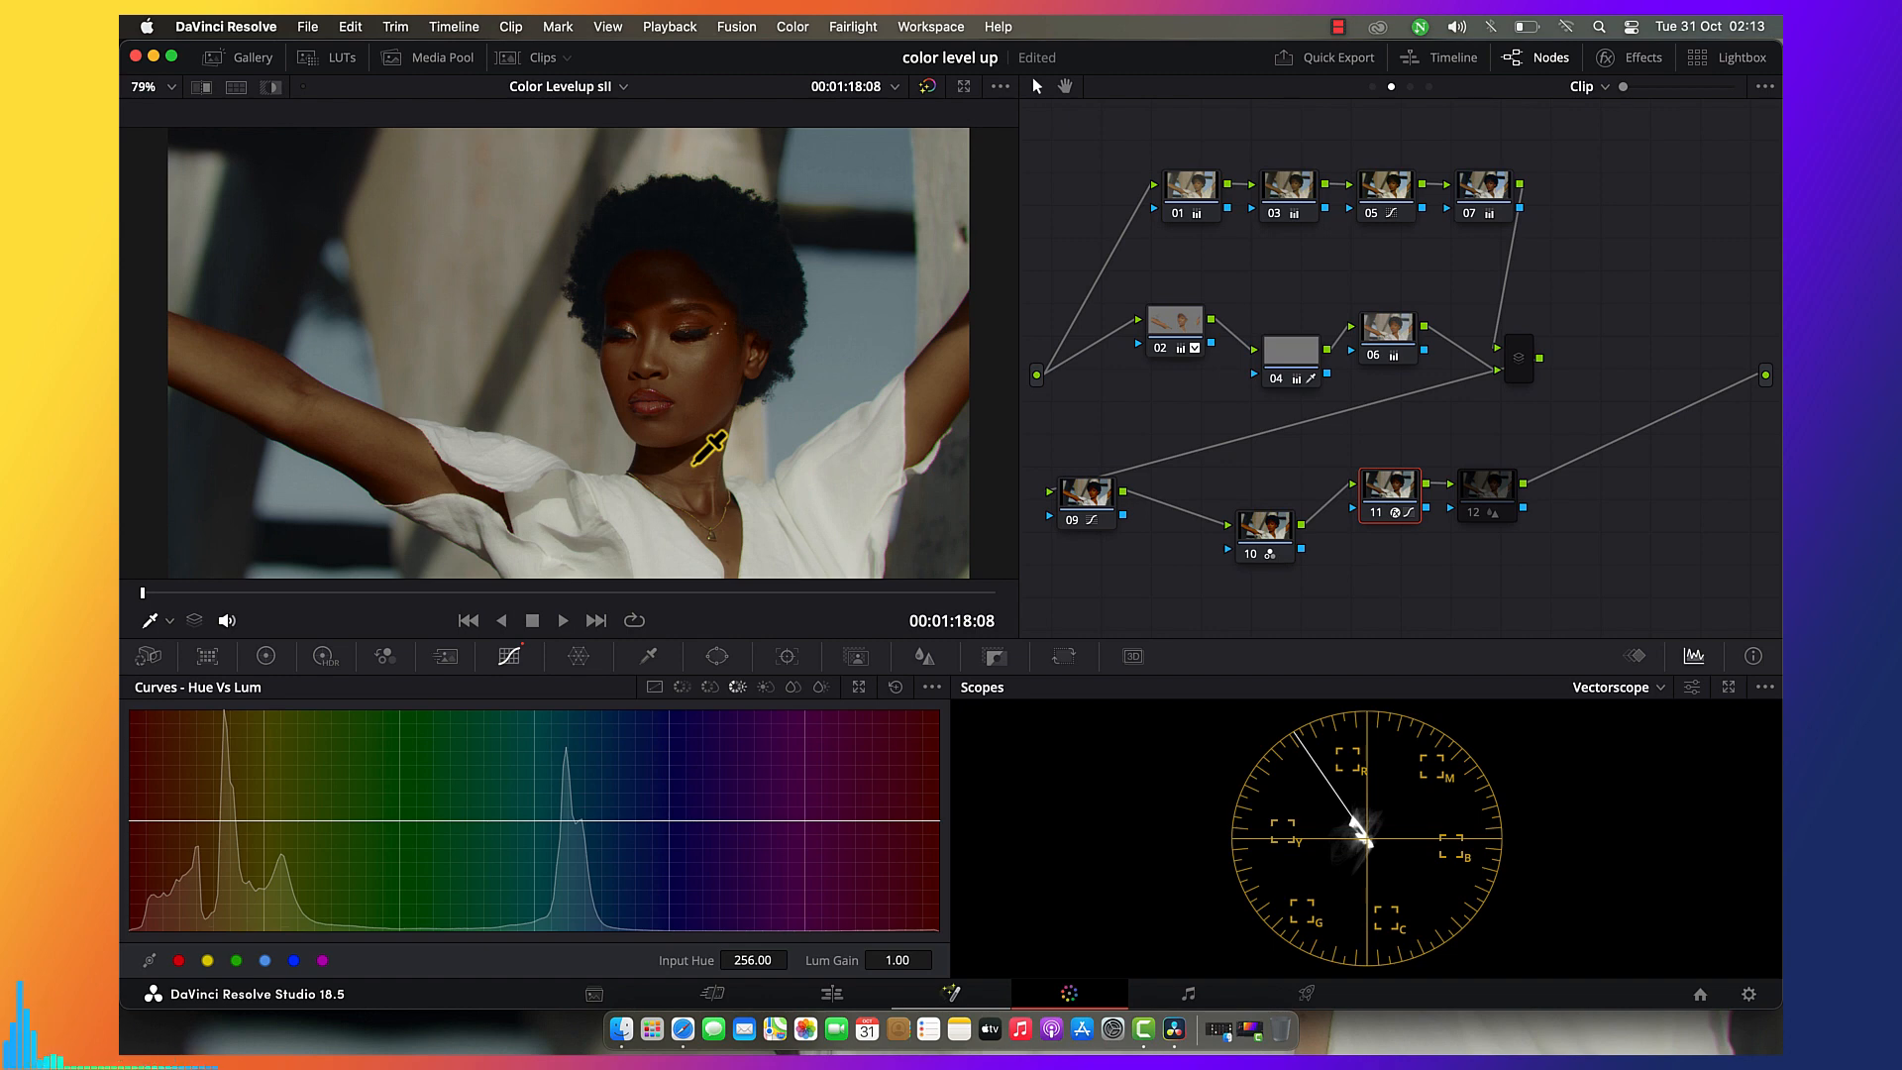
key("super+shift+z")
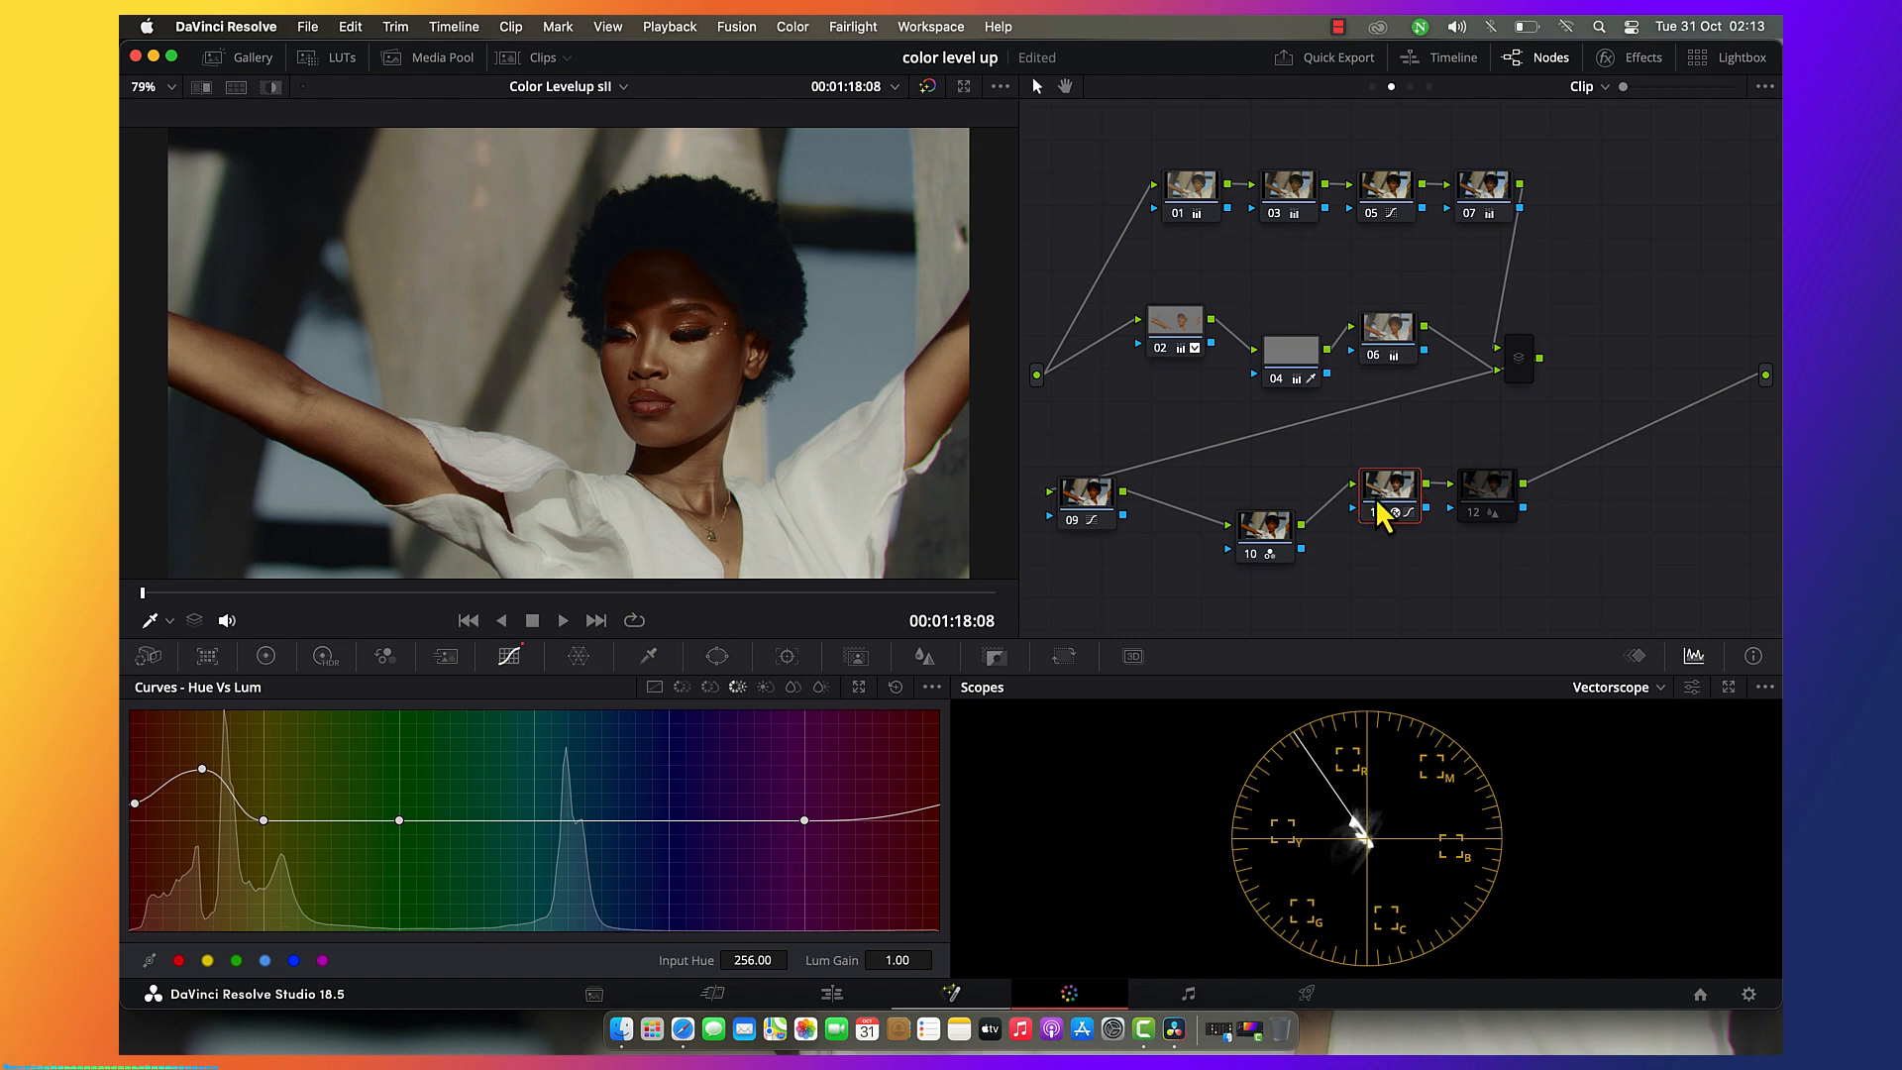
Compare the portrait with node 11's Chromatic Aberration Removal effect off and on, keeping the effect enabled.
left_click(1653, 57)
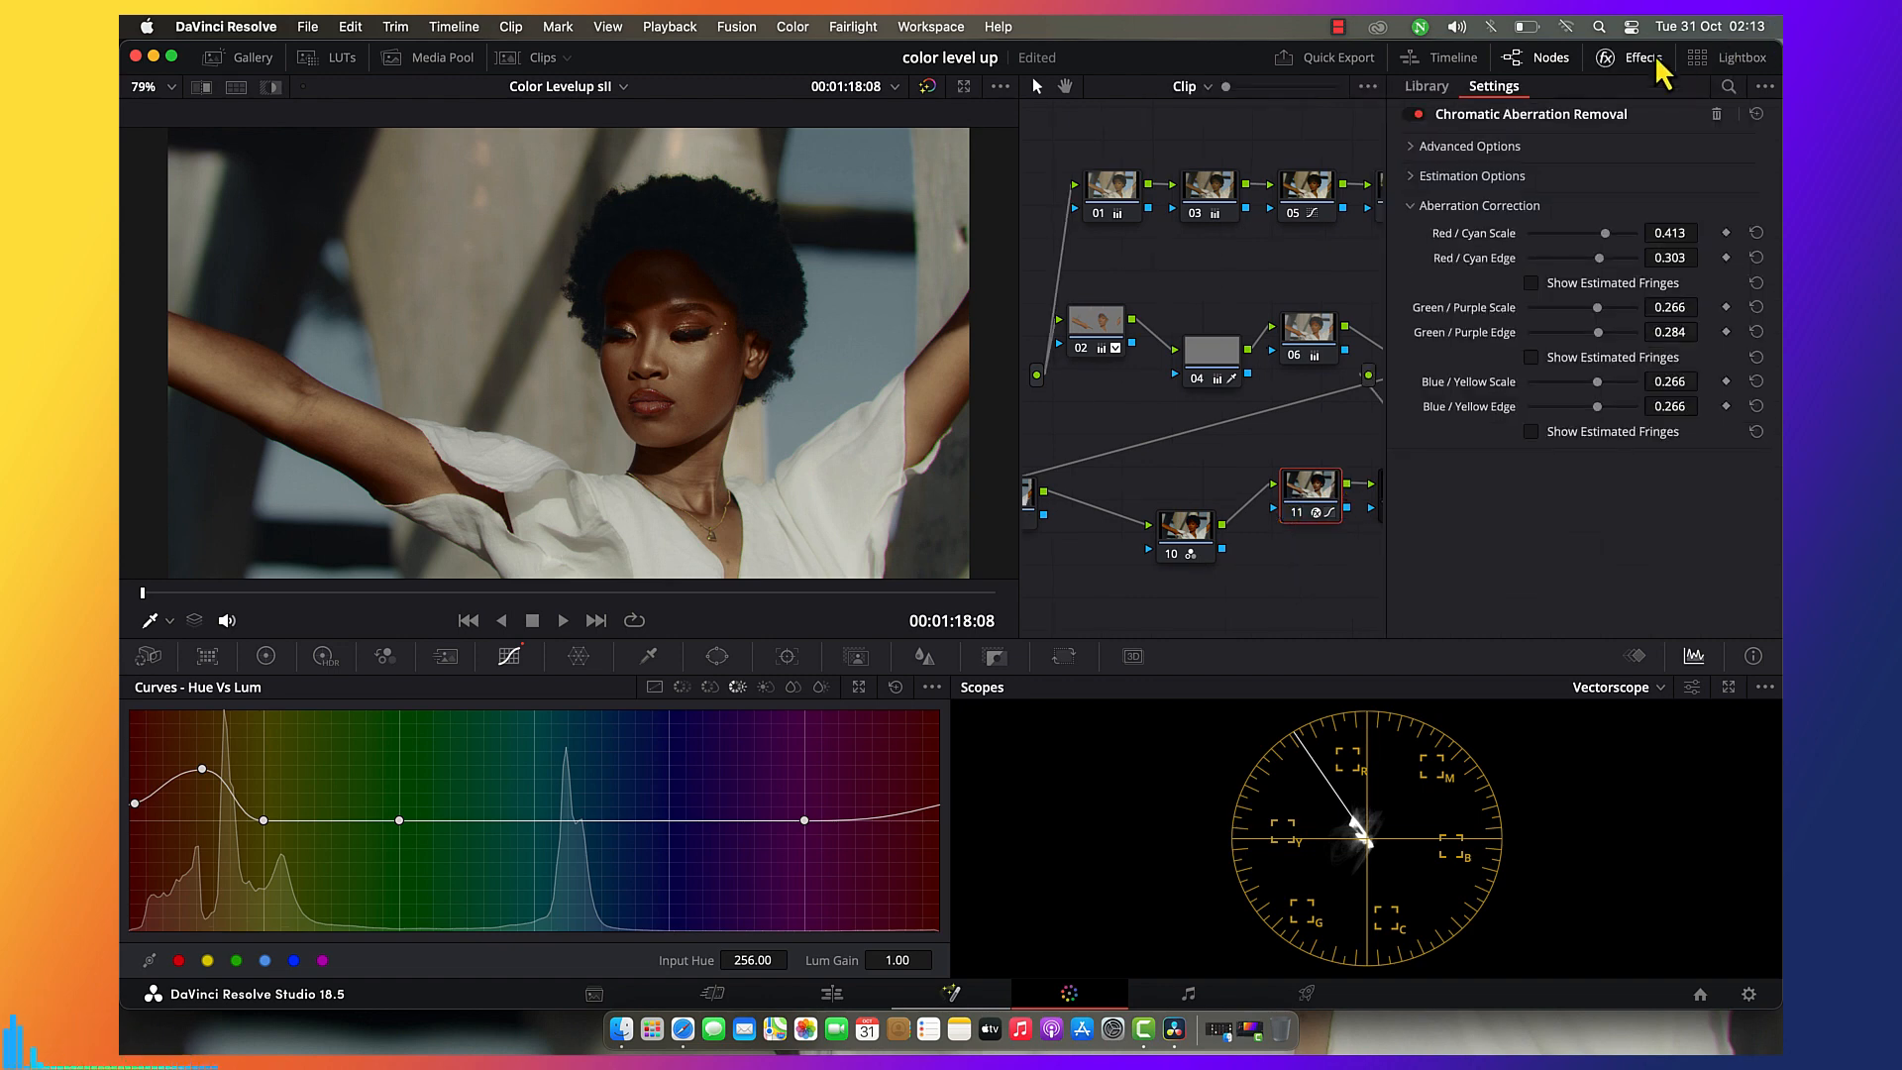
left_click(1419, 116)
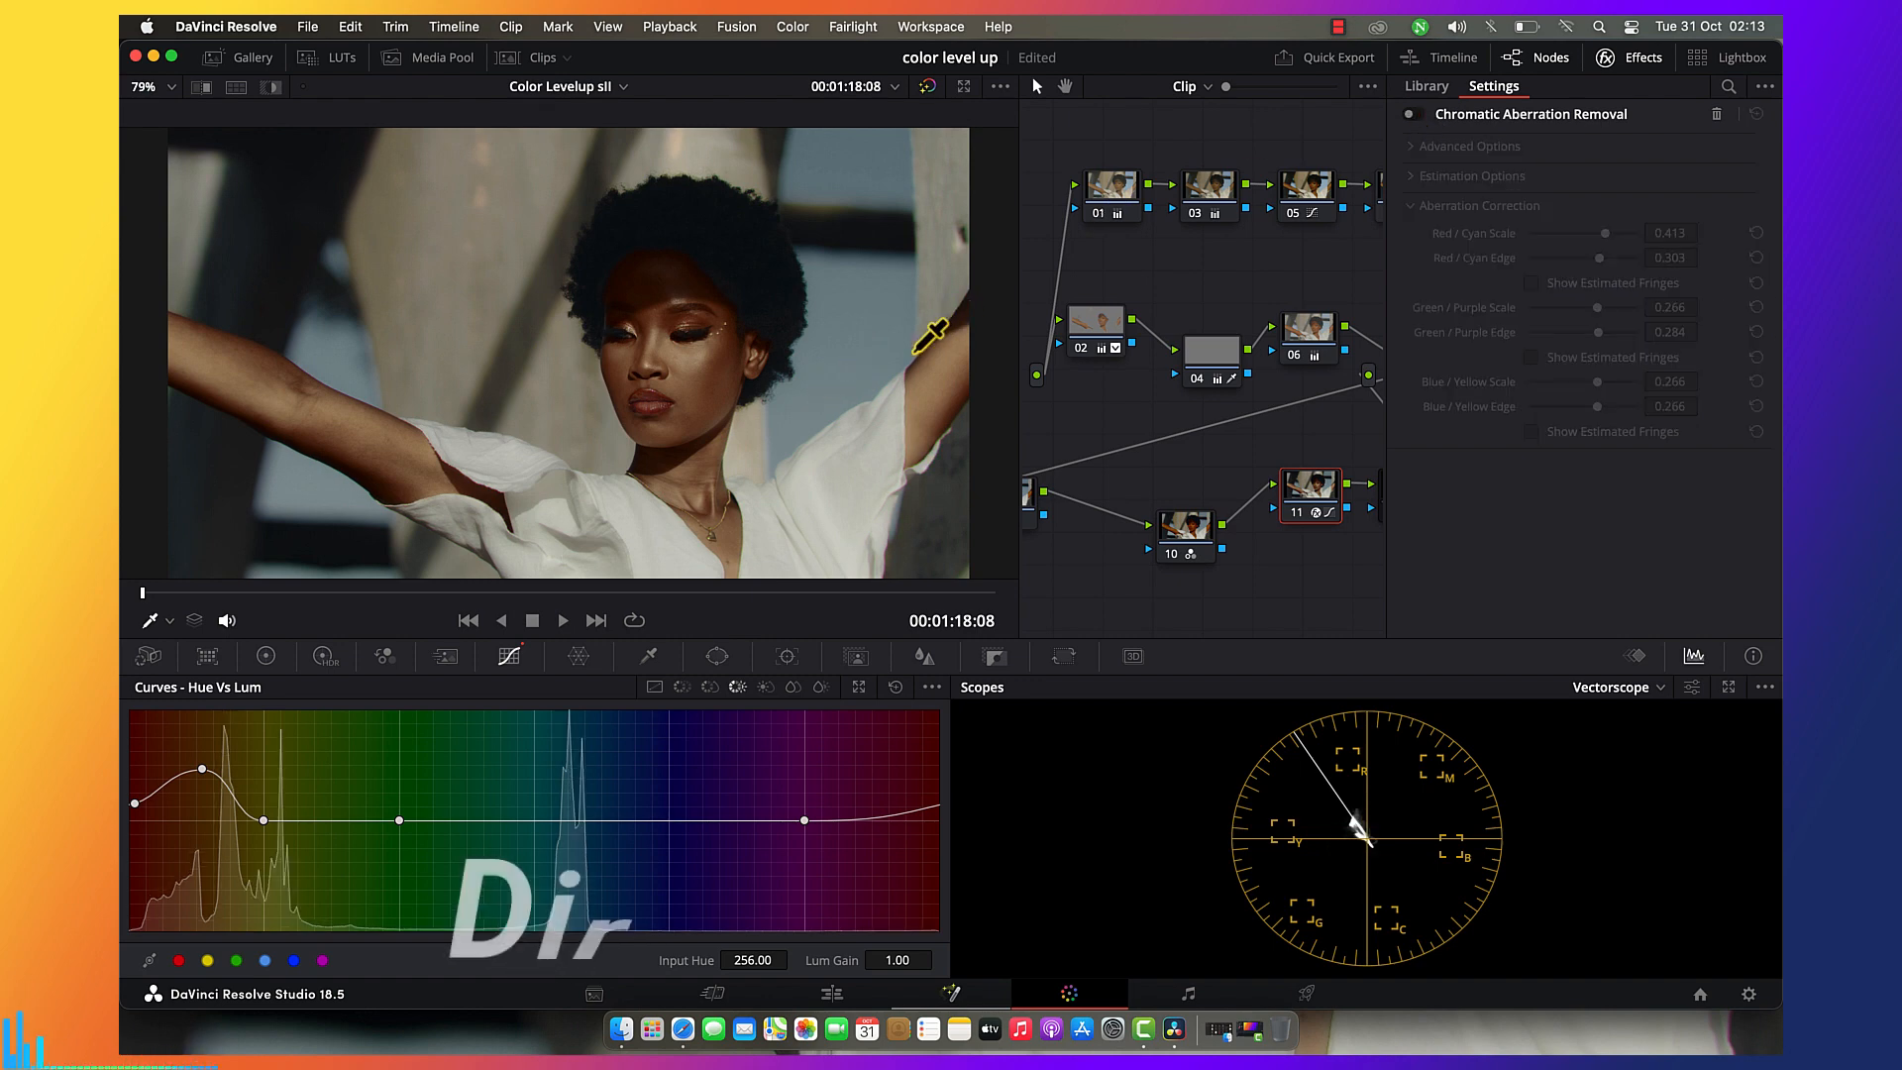
right_click(919, 293)
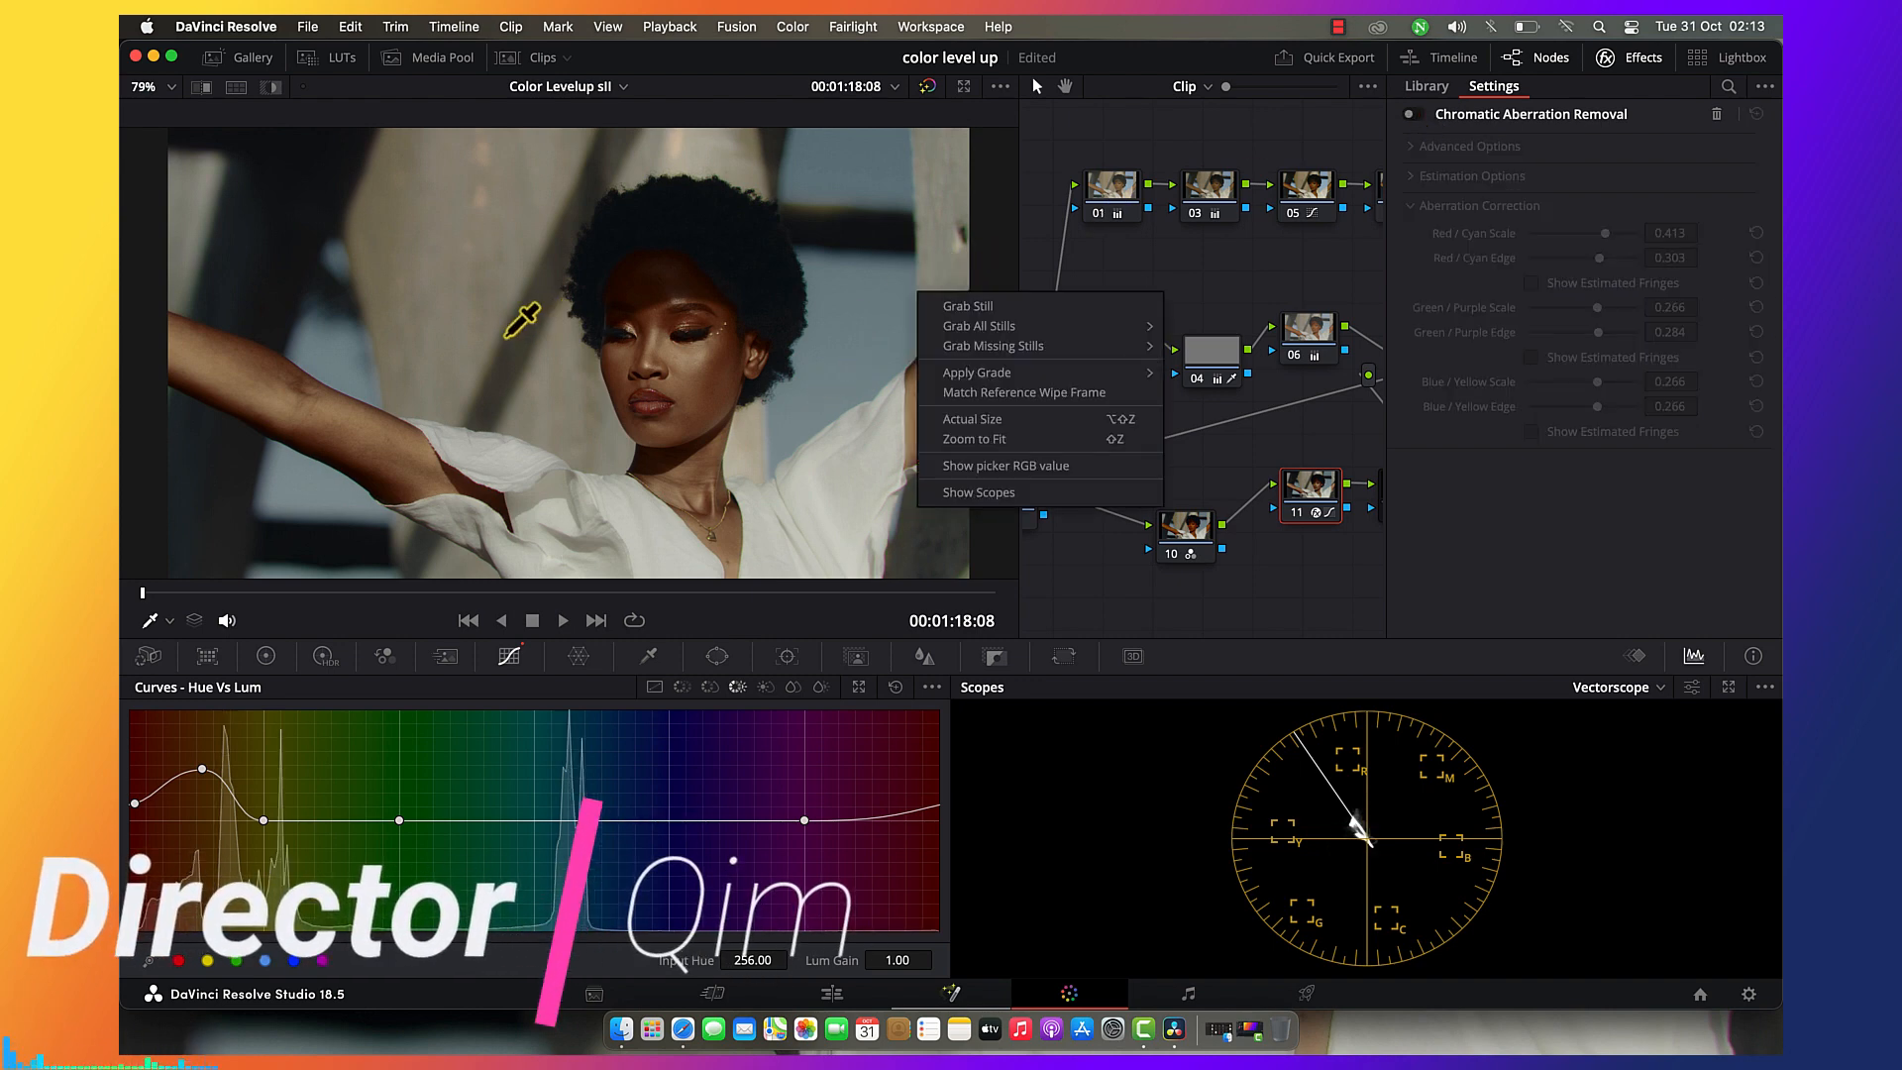
left_click(1203, 247)
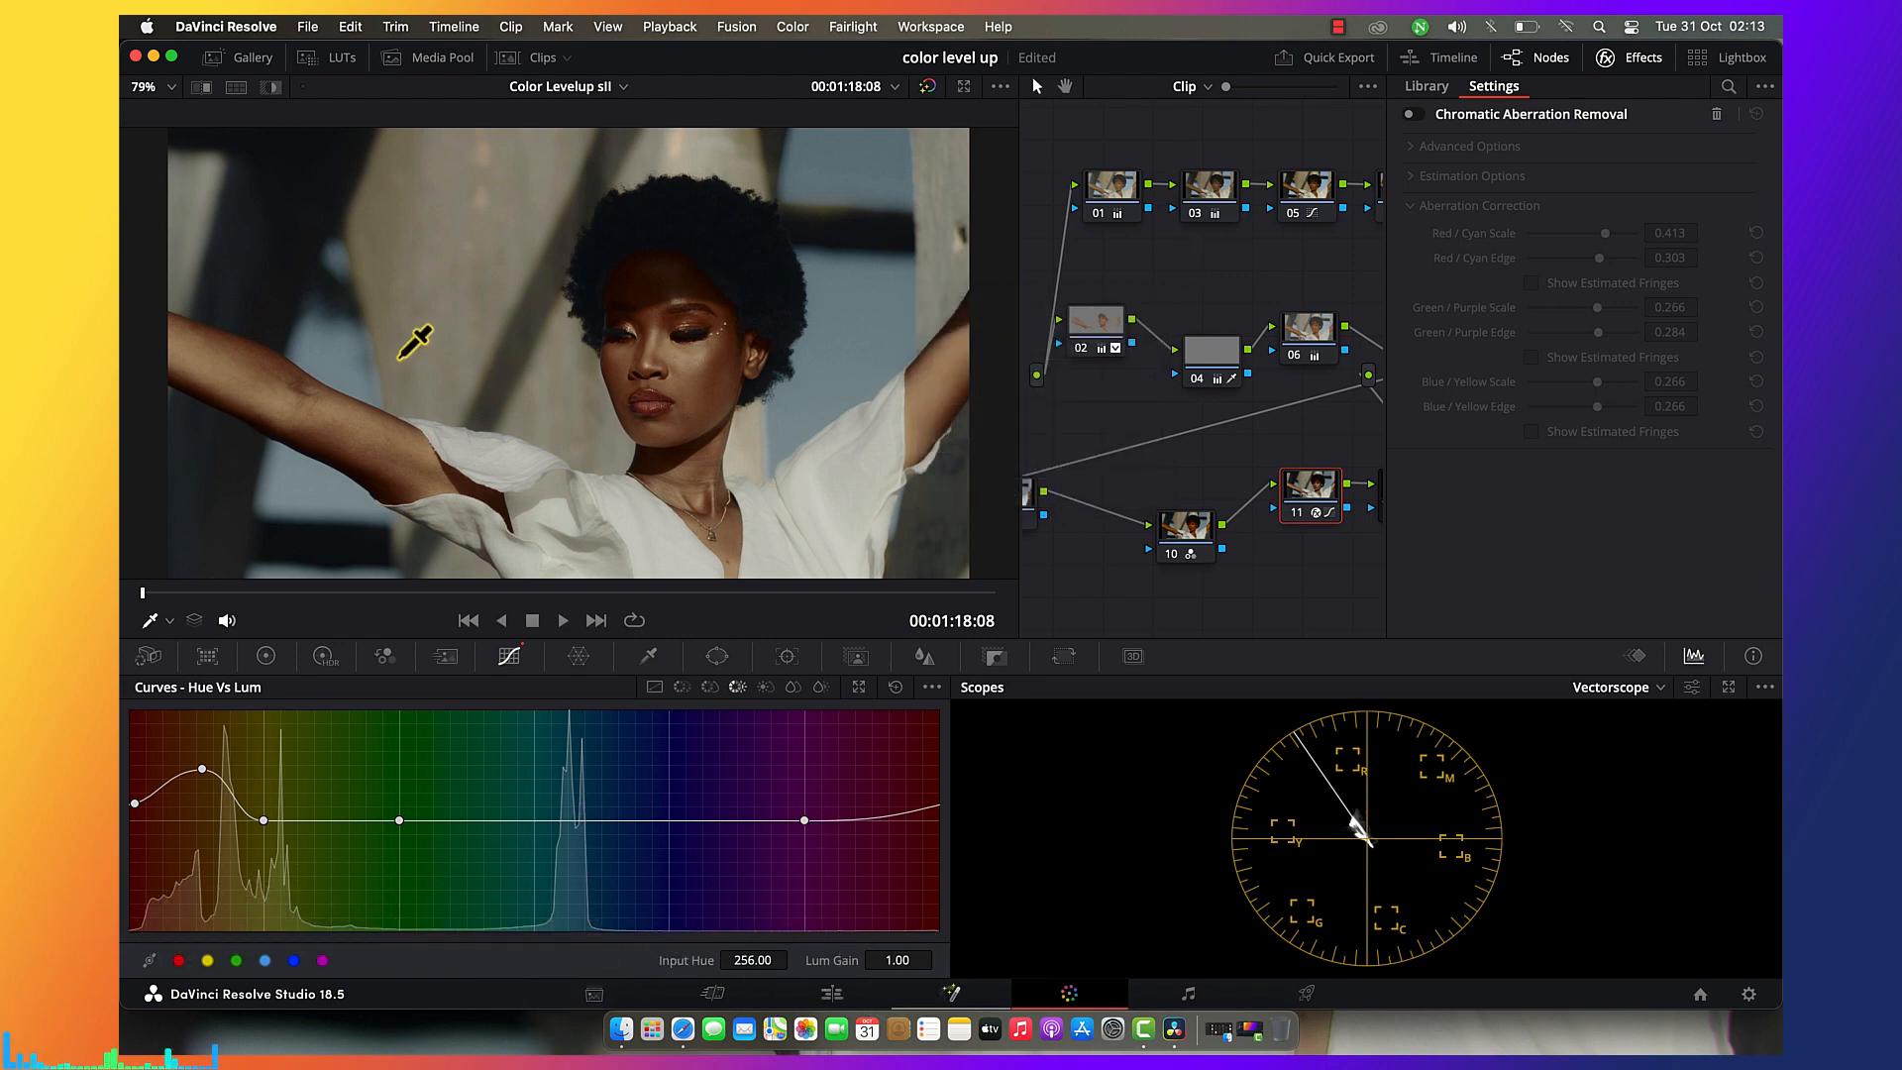
scroll(415, 340, "up", 5)
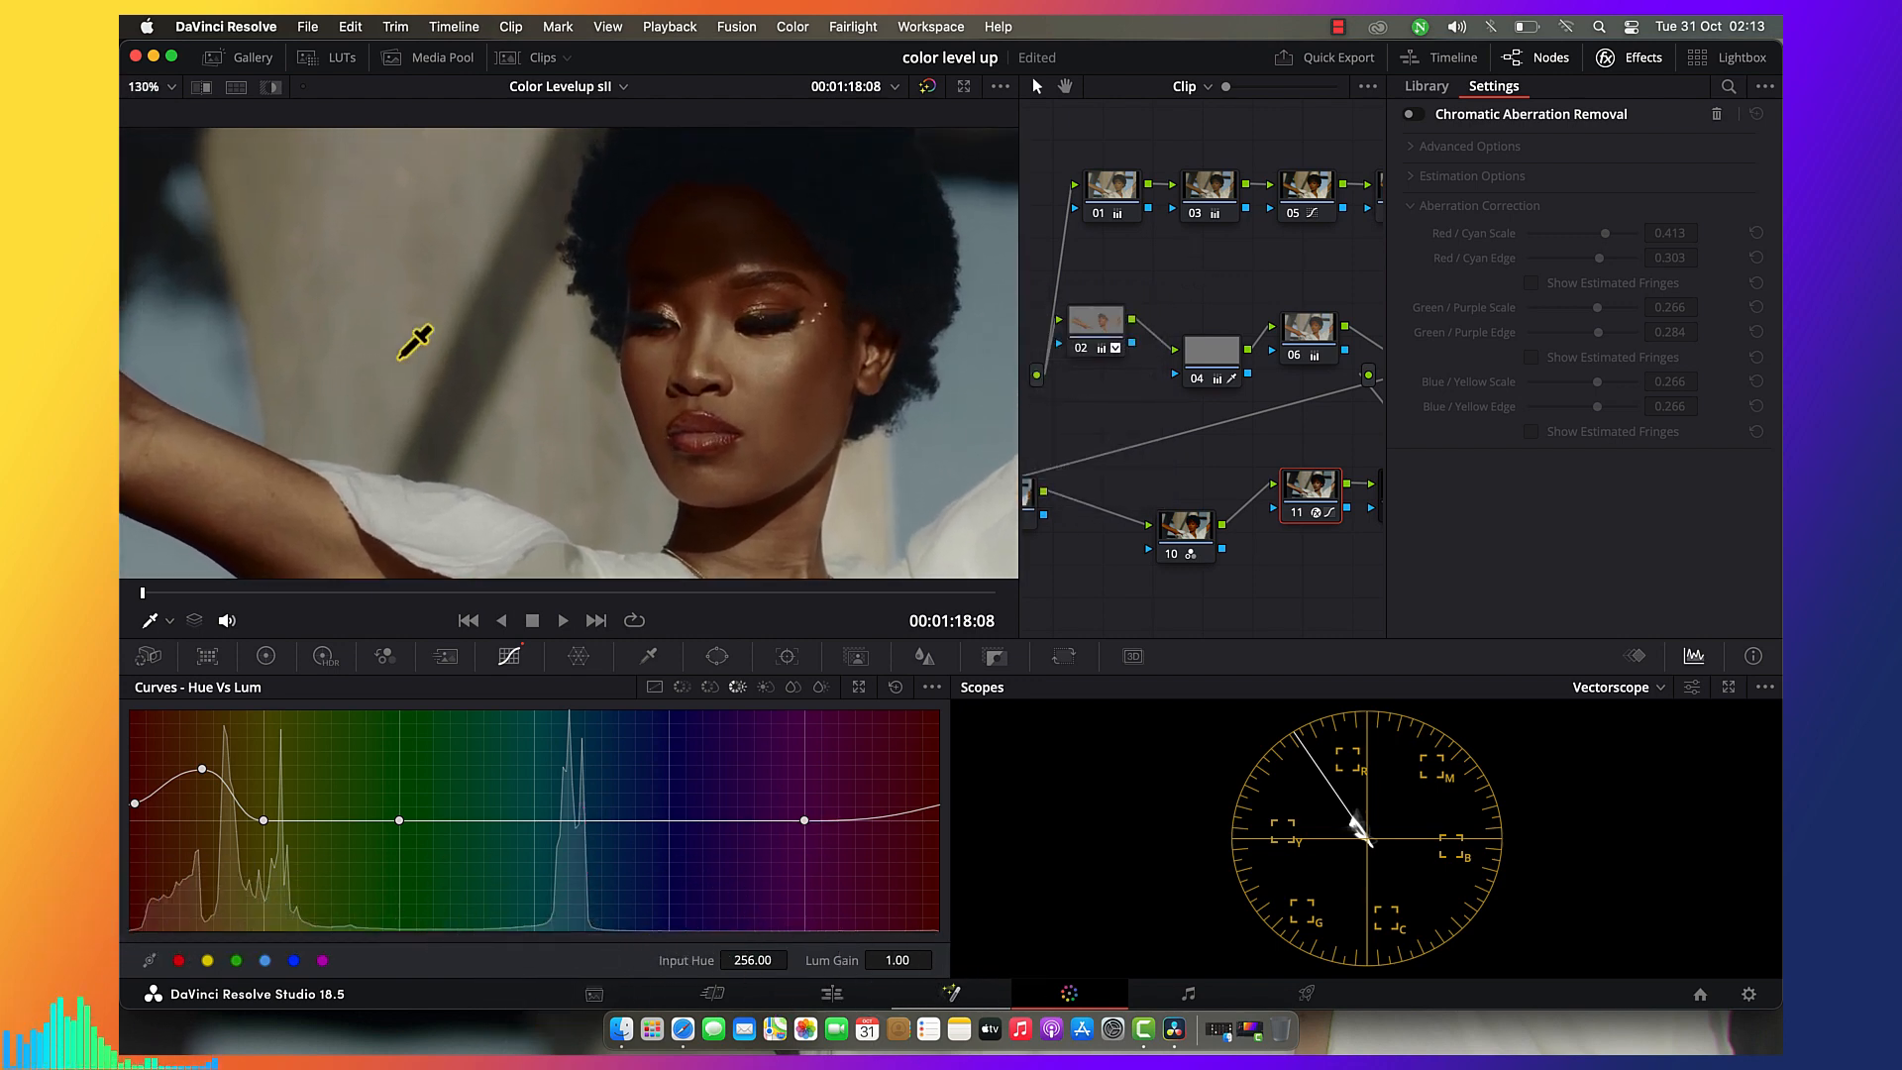
scroll(416, 340, "up", 3)
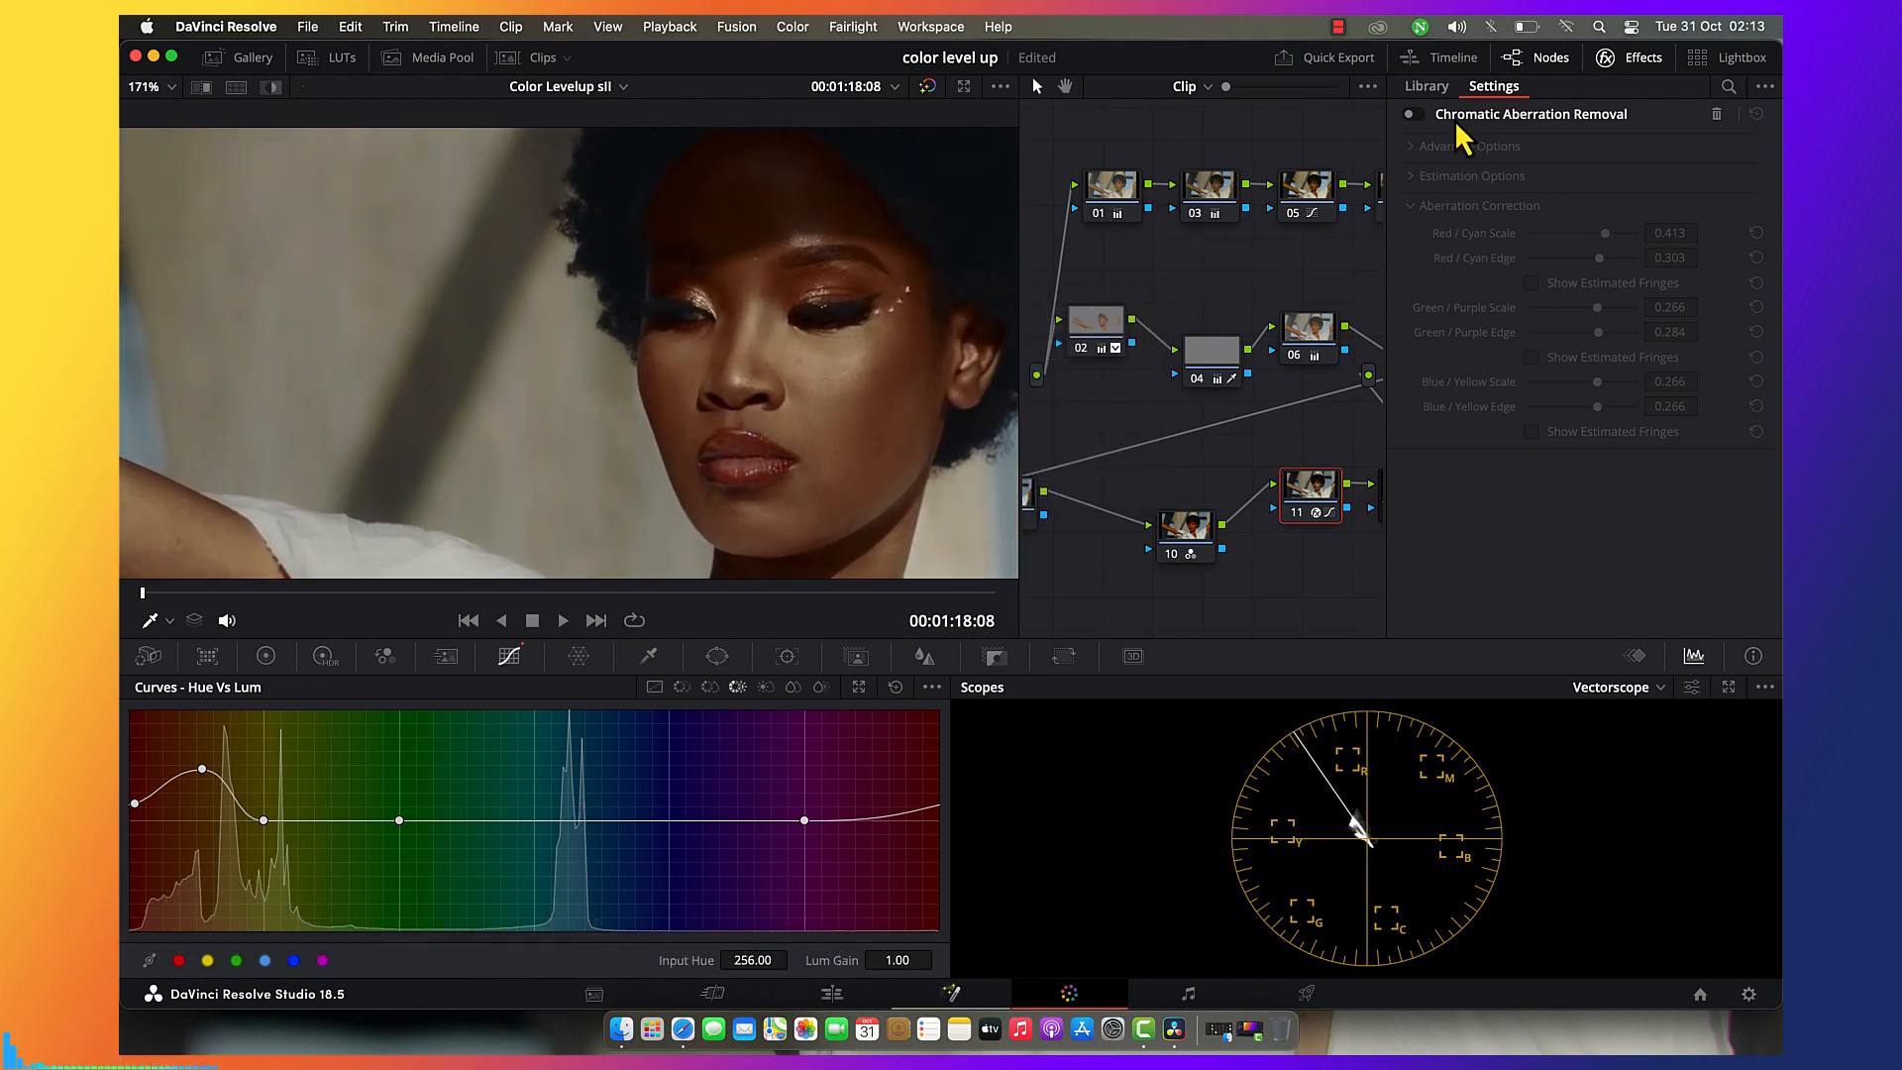
left_click(1411, 114)
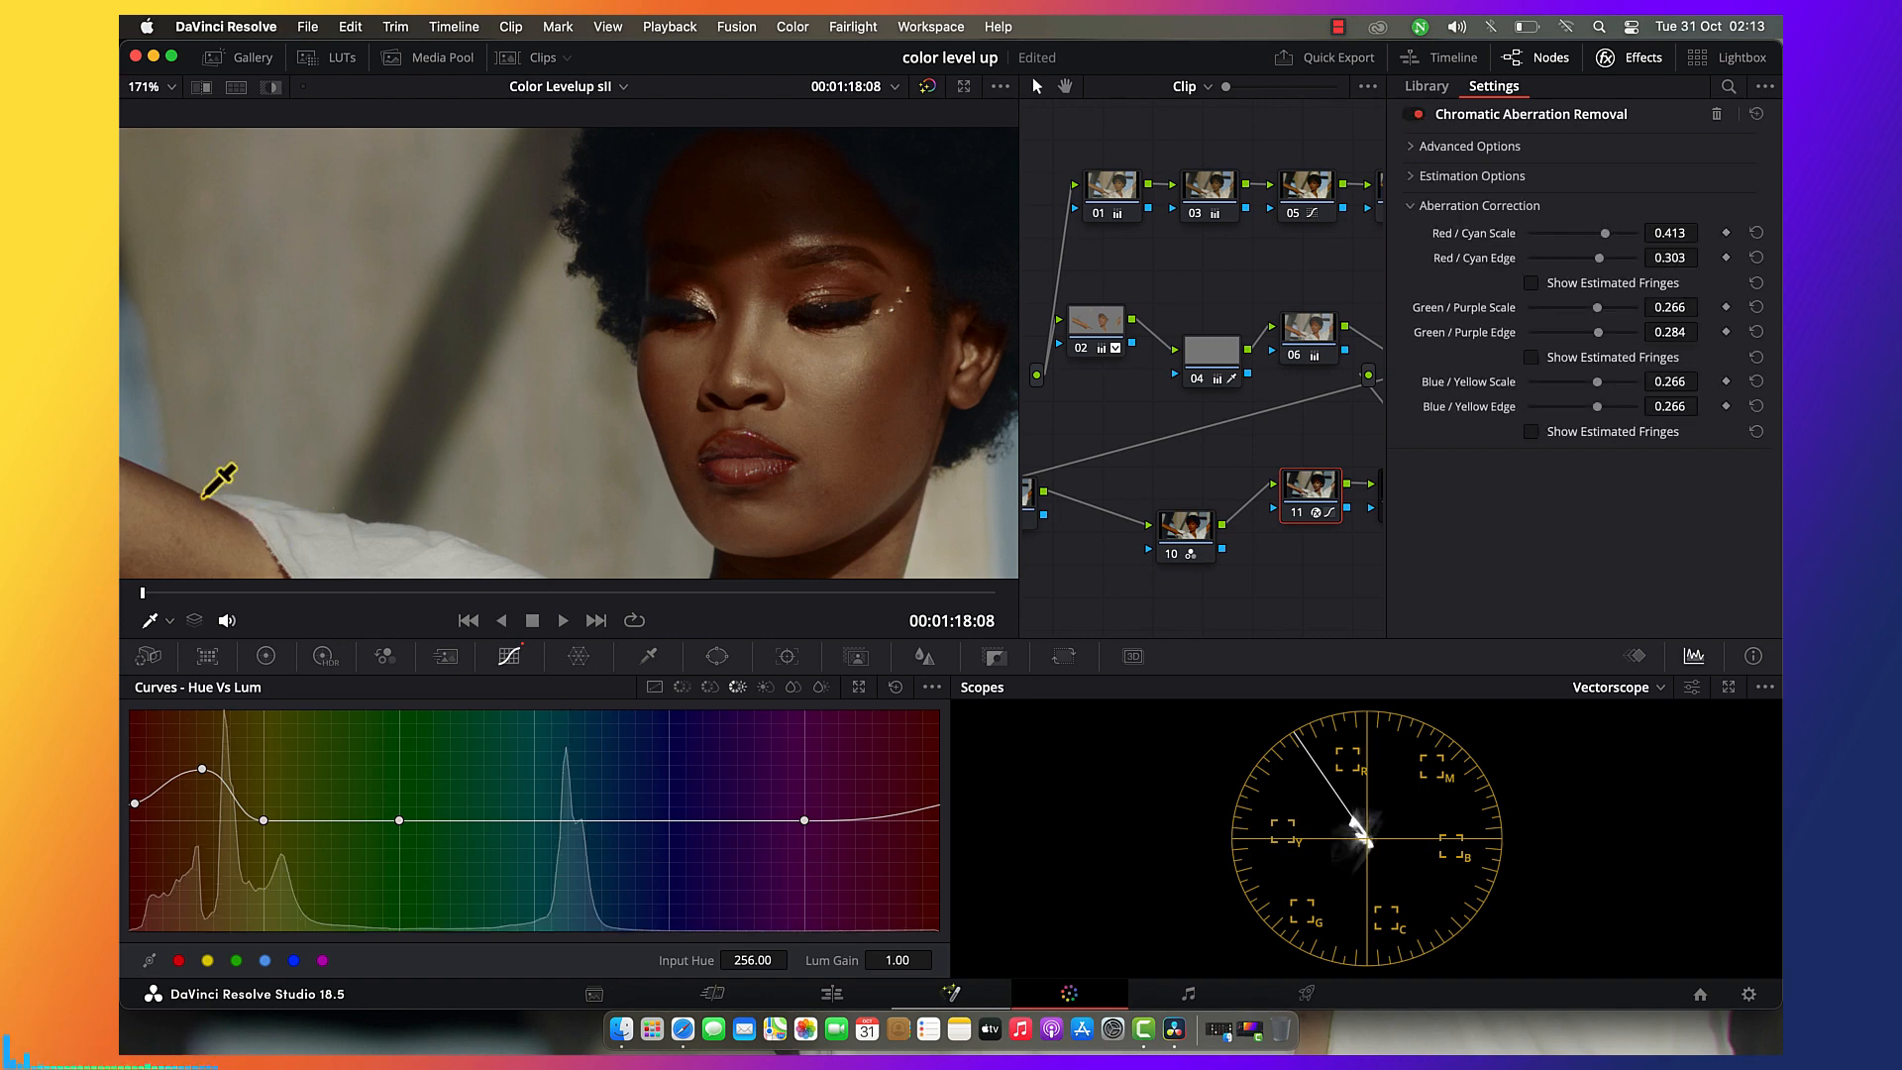
key("shift+z")
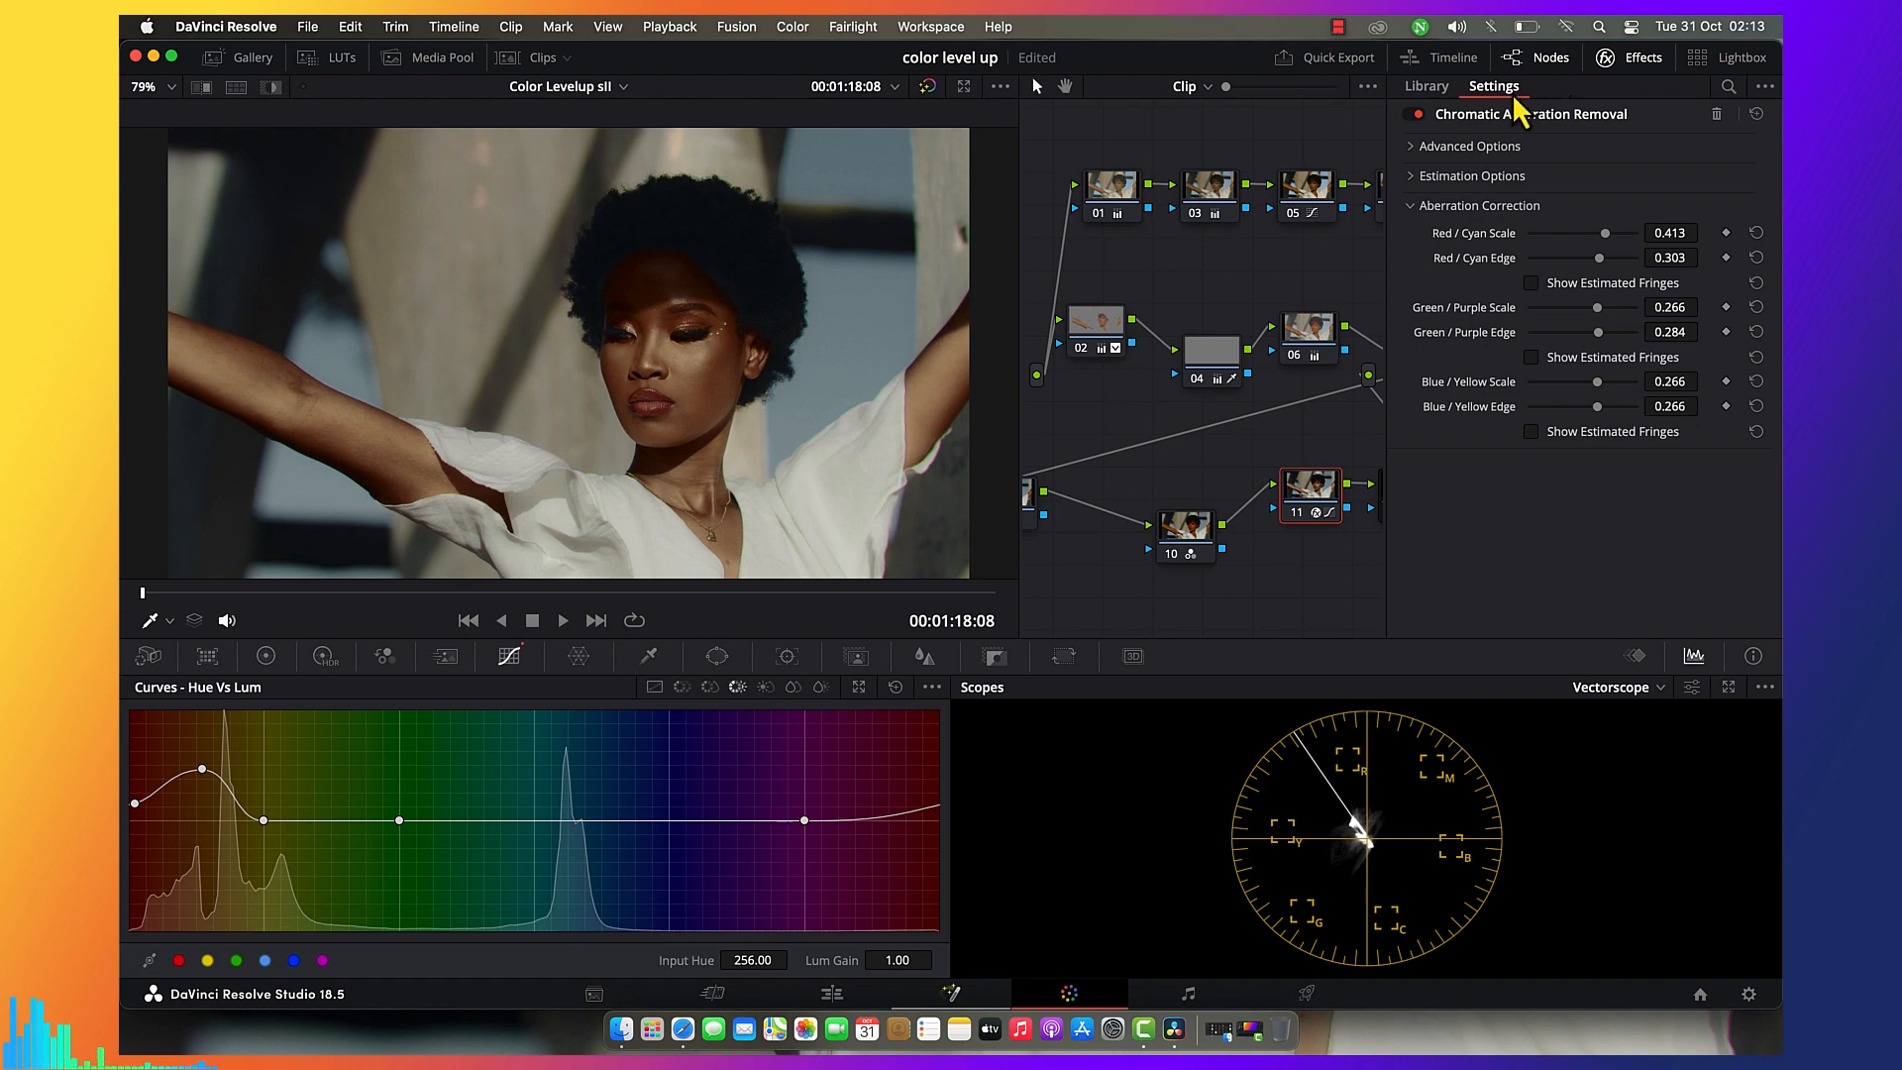
left_click(1643, 58)
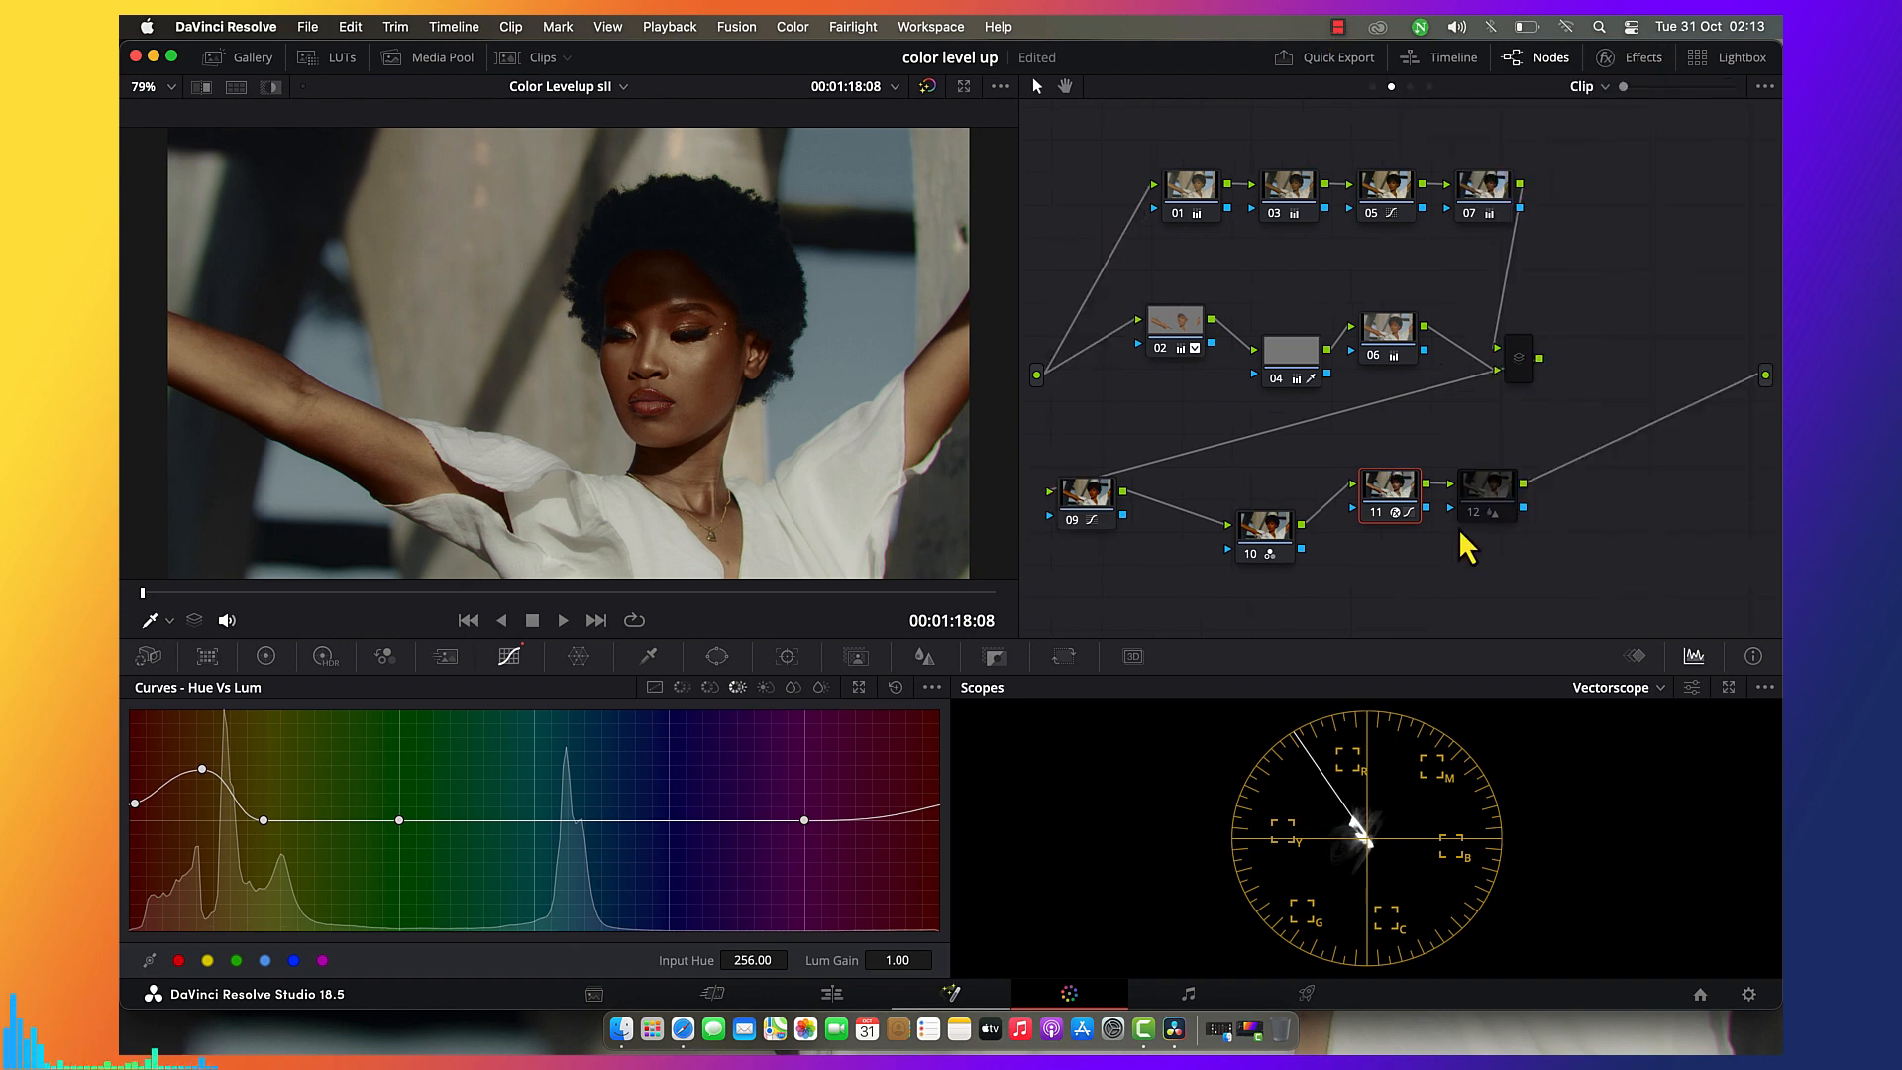
Enable node 12 and show its Blur settings.
left_click(1483, 517)
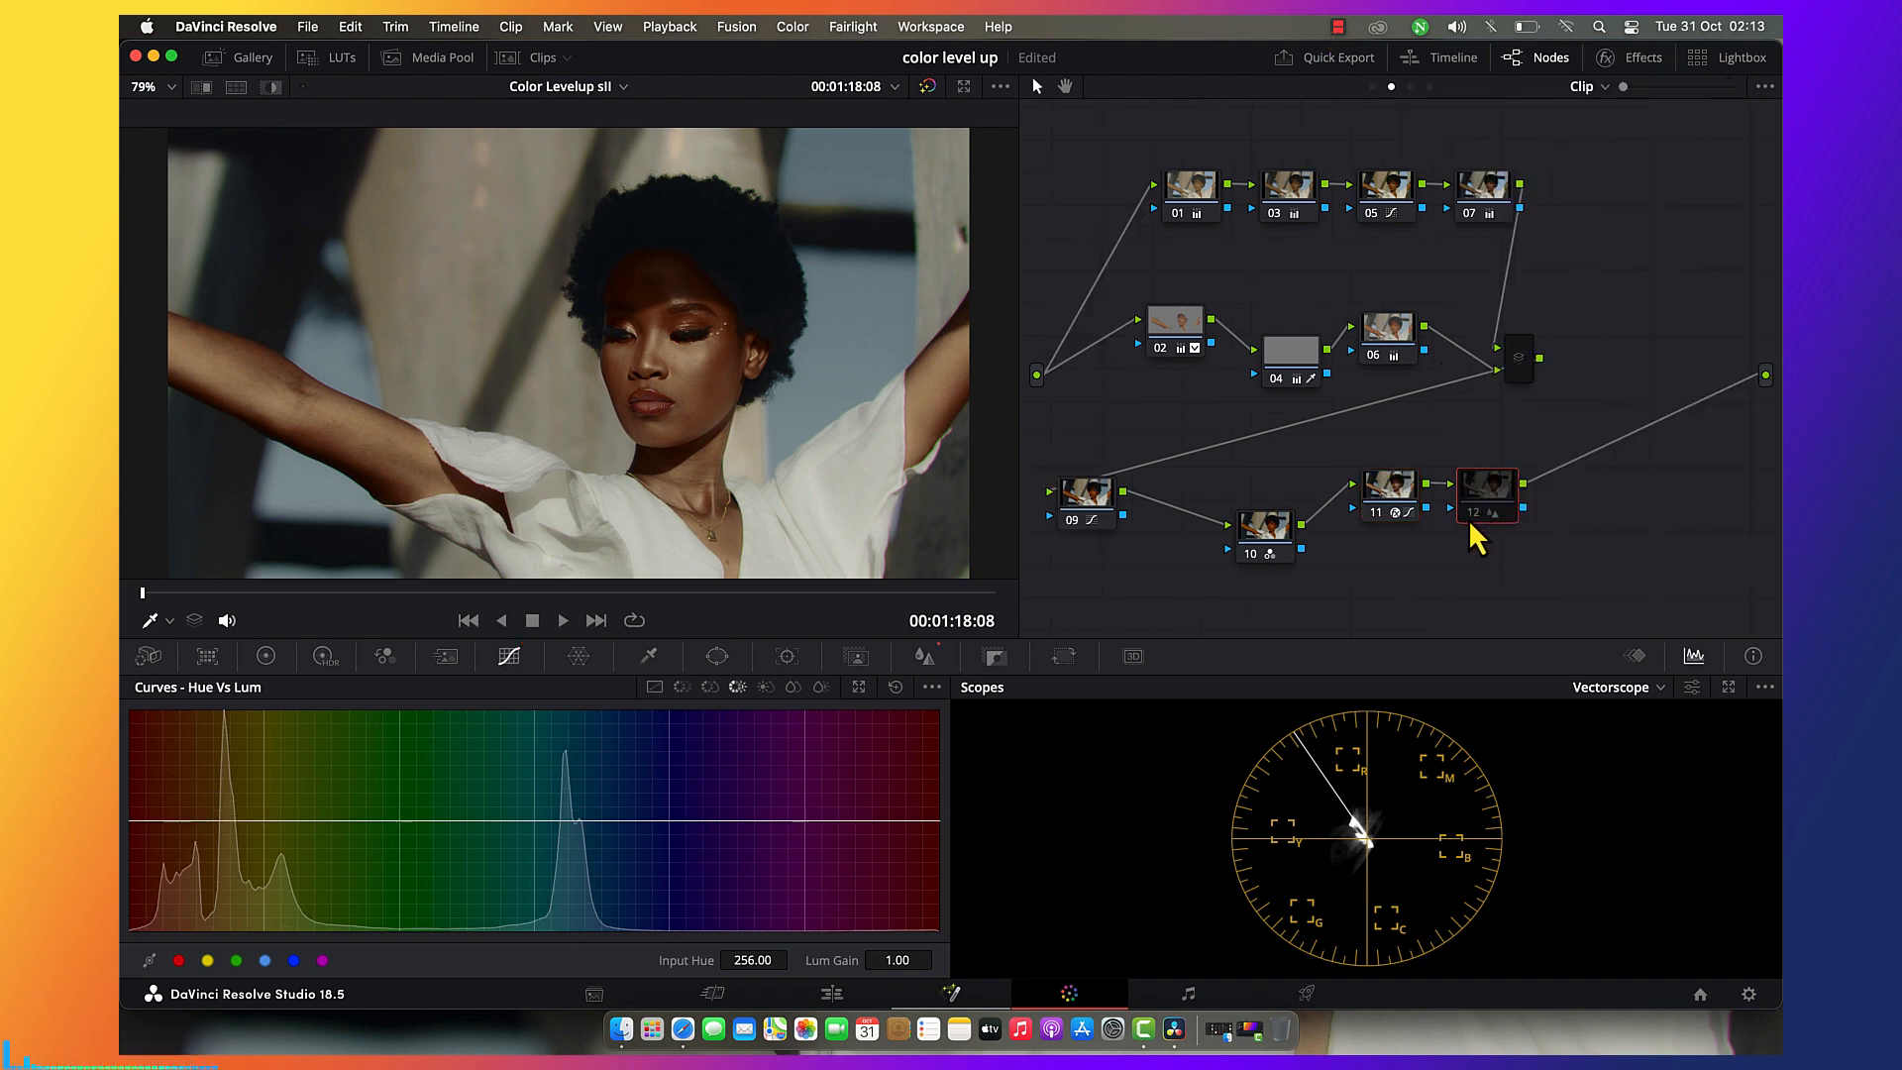
left_click(1472, 520)
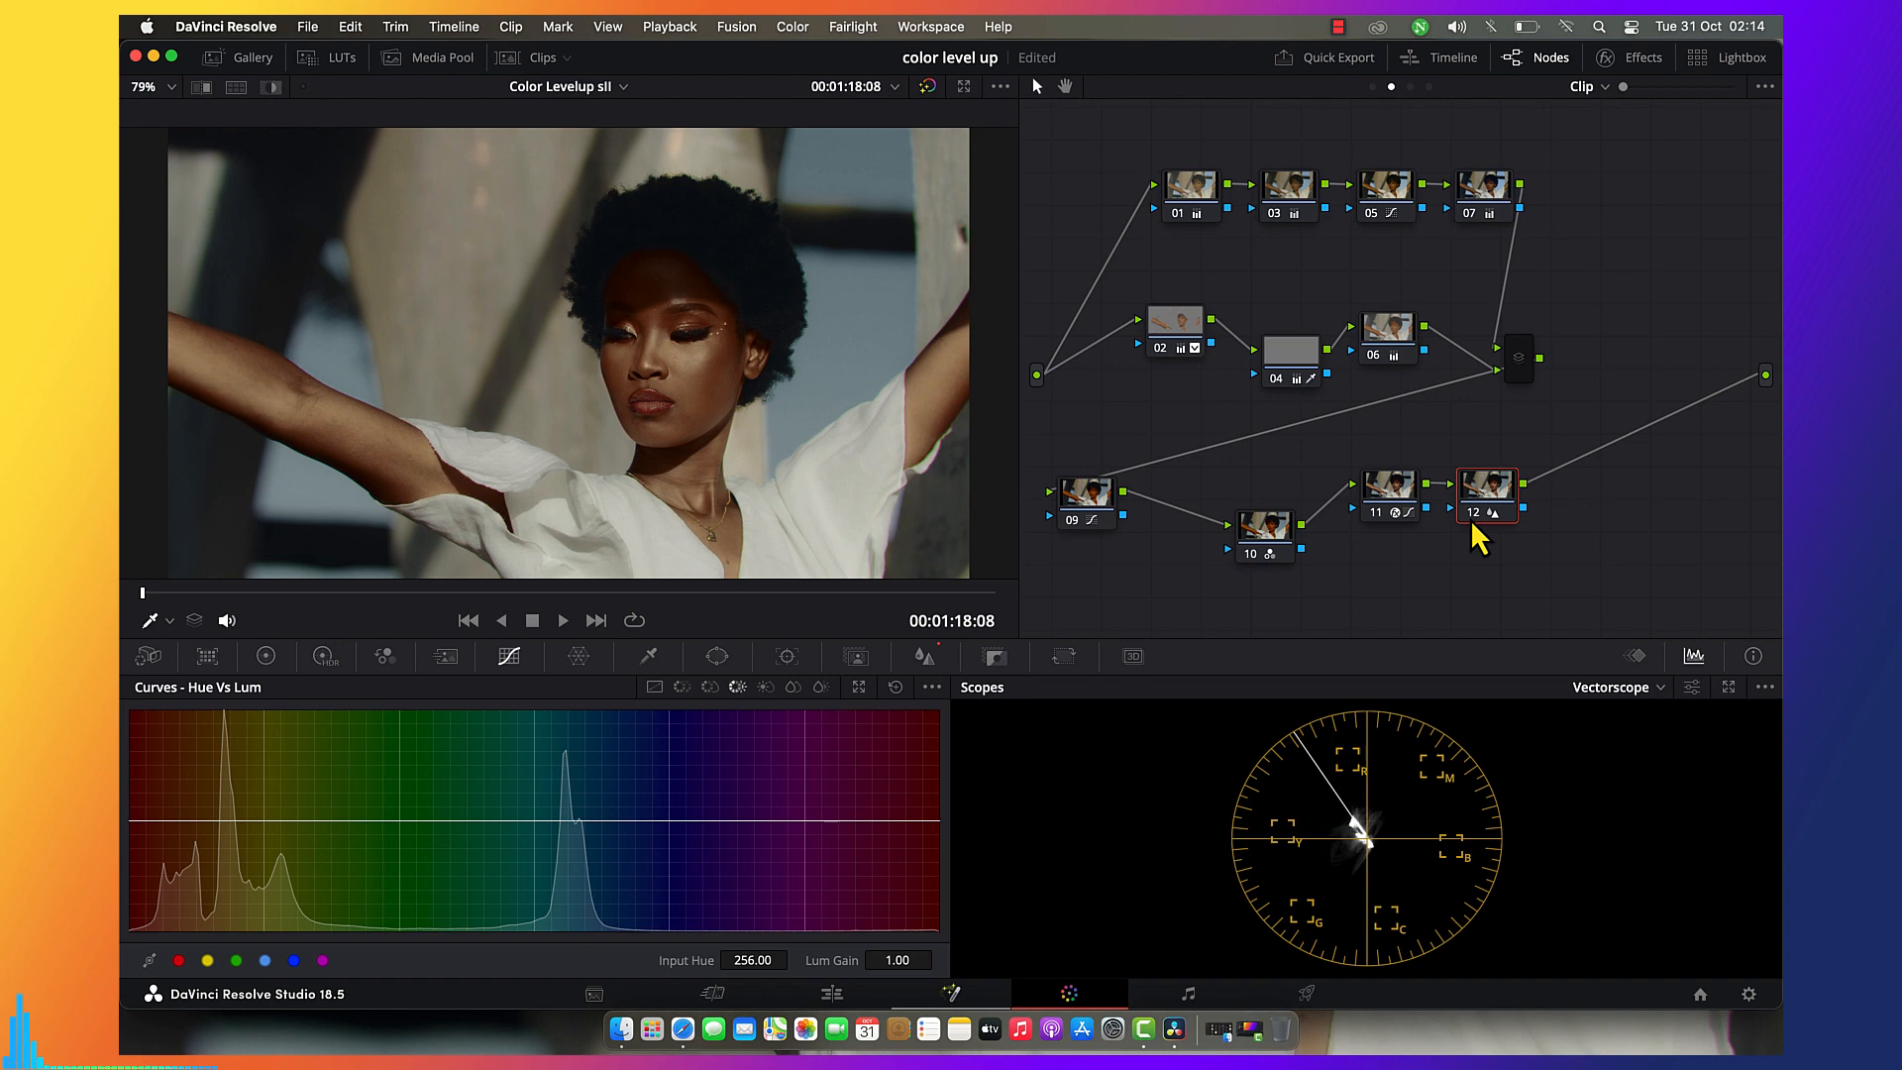
left_click(922, 656)
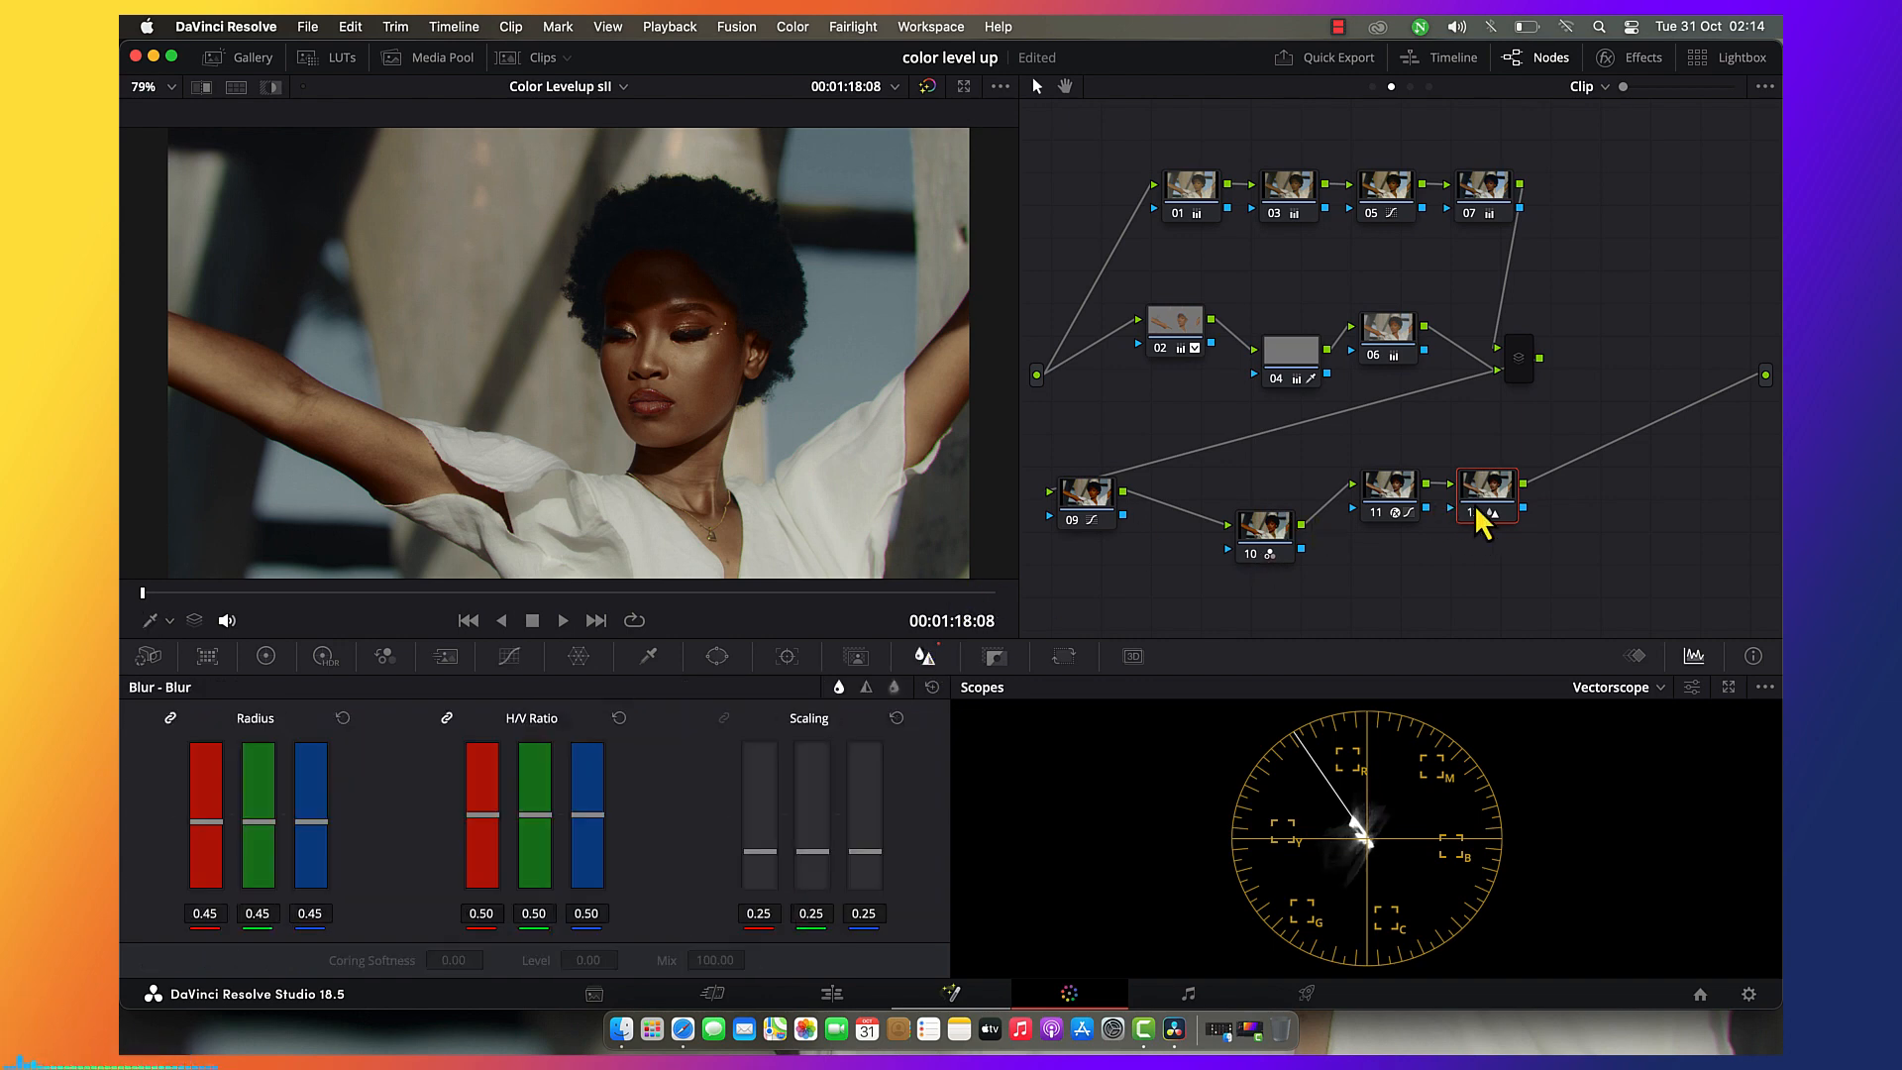
Add a serial node after node 12, placed beside node 01 in the graph, and apply the Cosmo II effect to it.
key("alt+s")
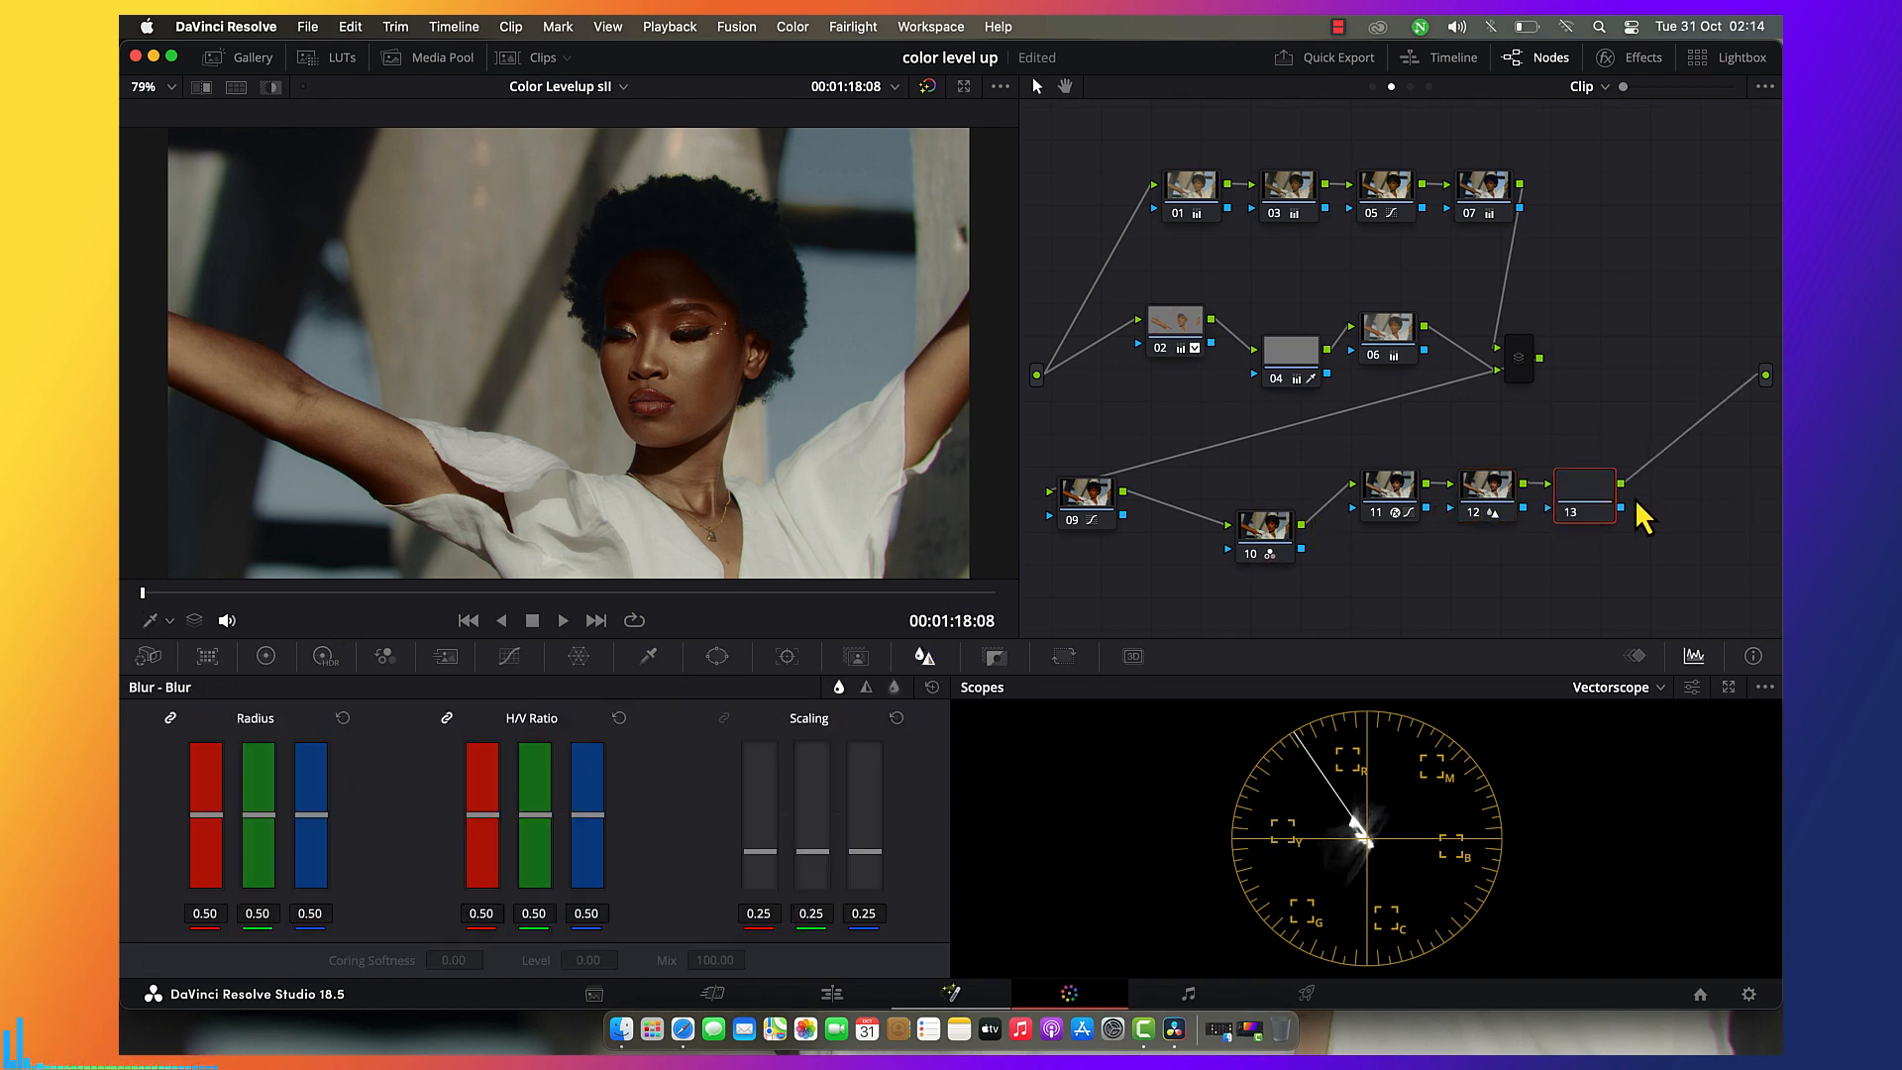
left_click_drag(1573, 497, 1121, 148)
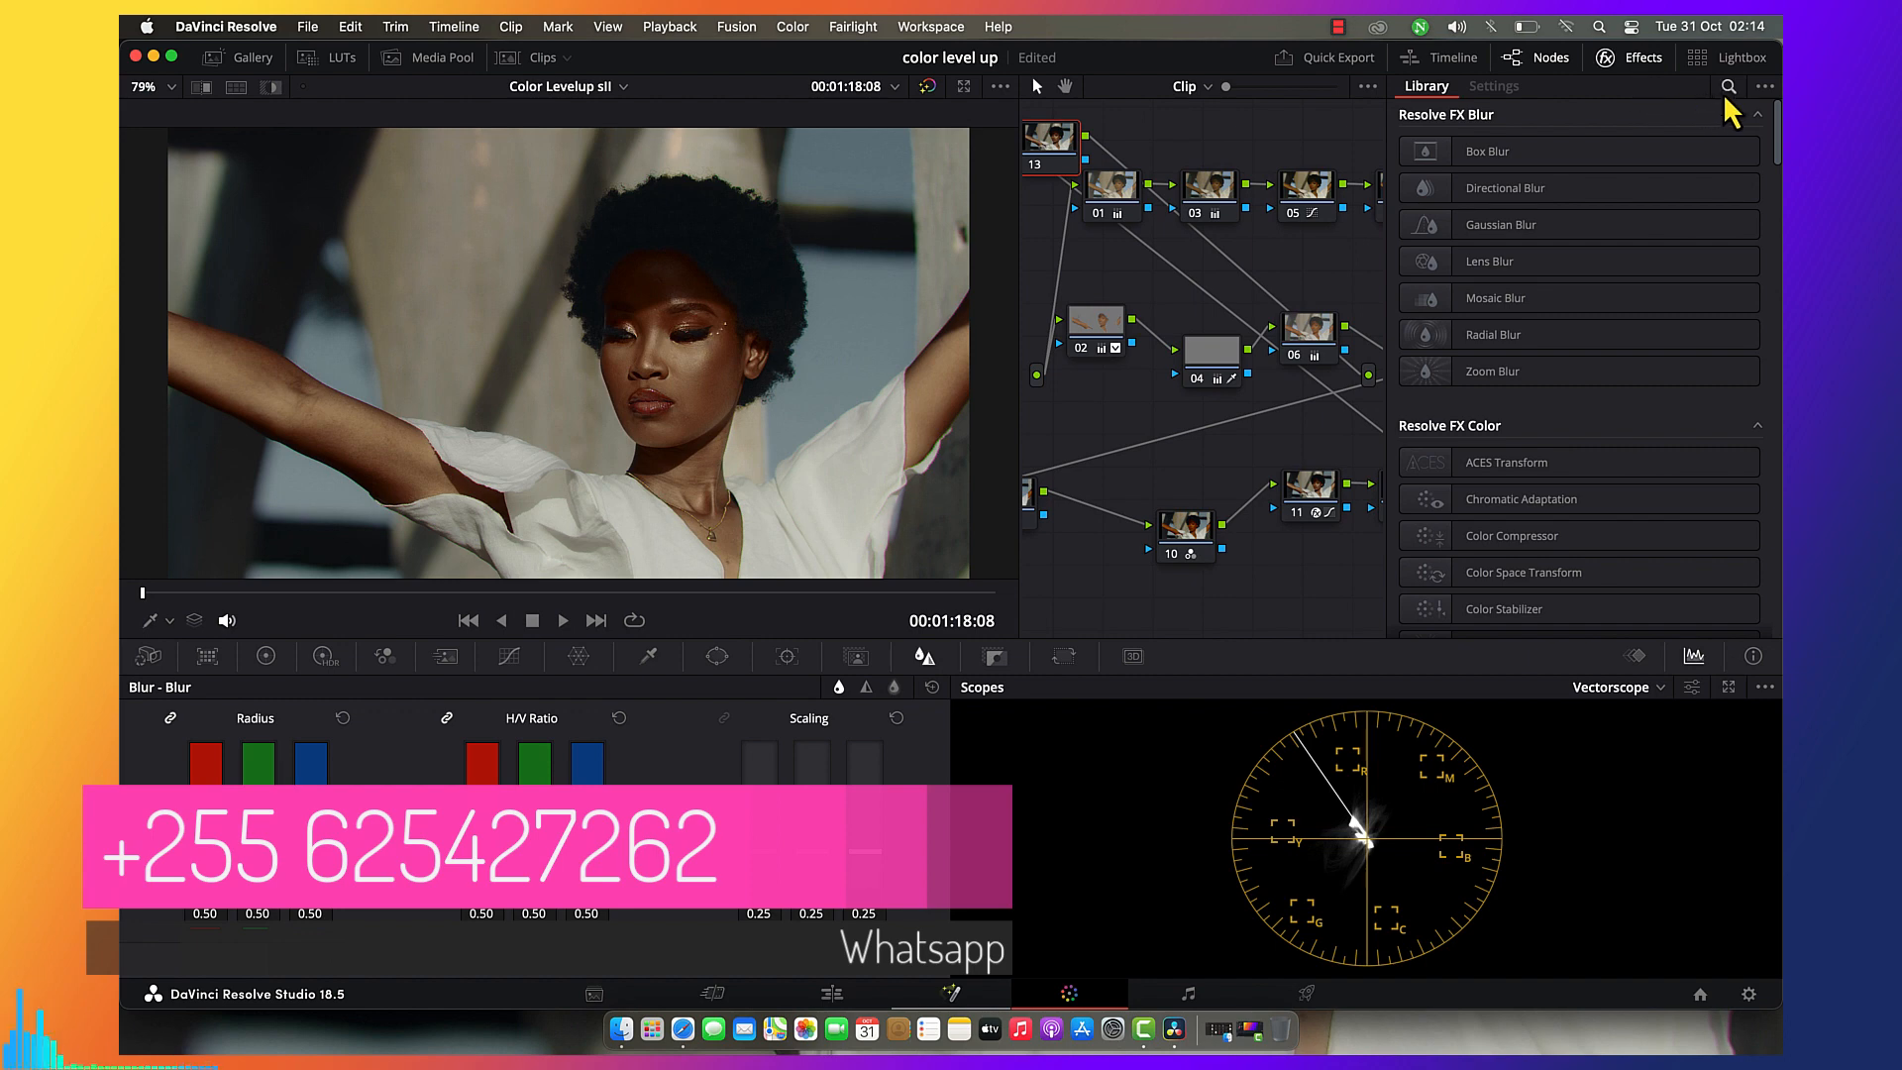
left_click(1730, 87)
type("co")
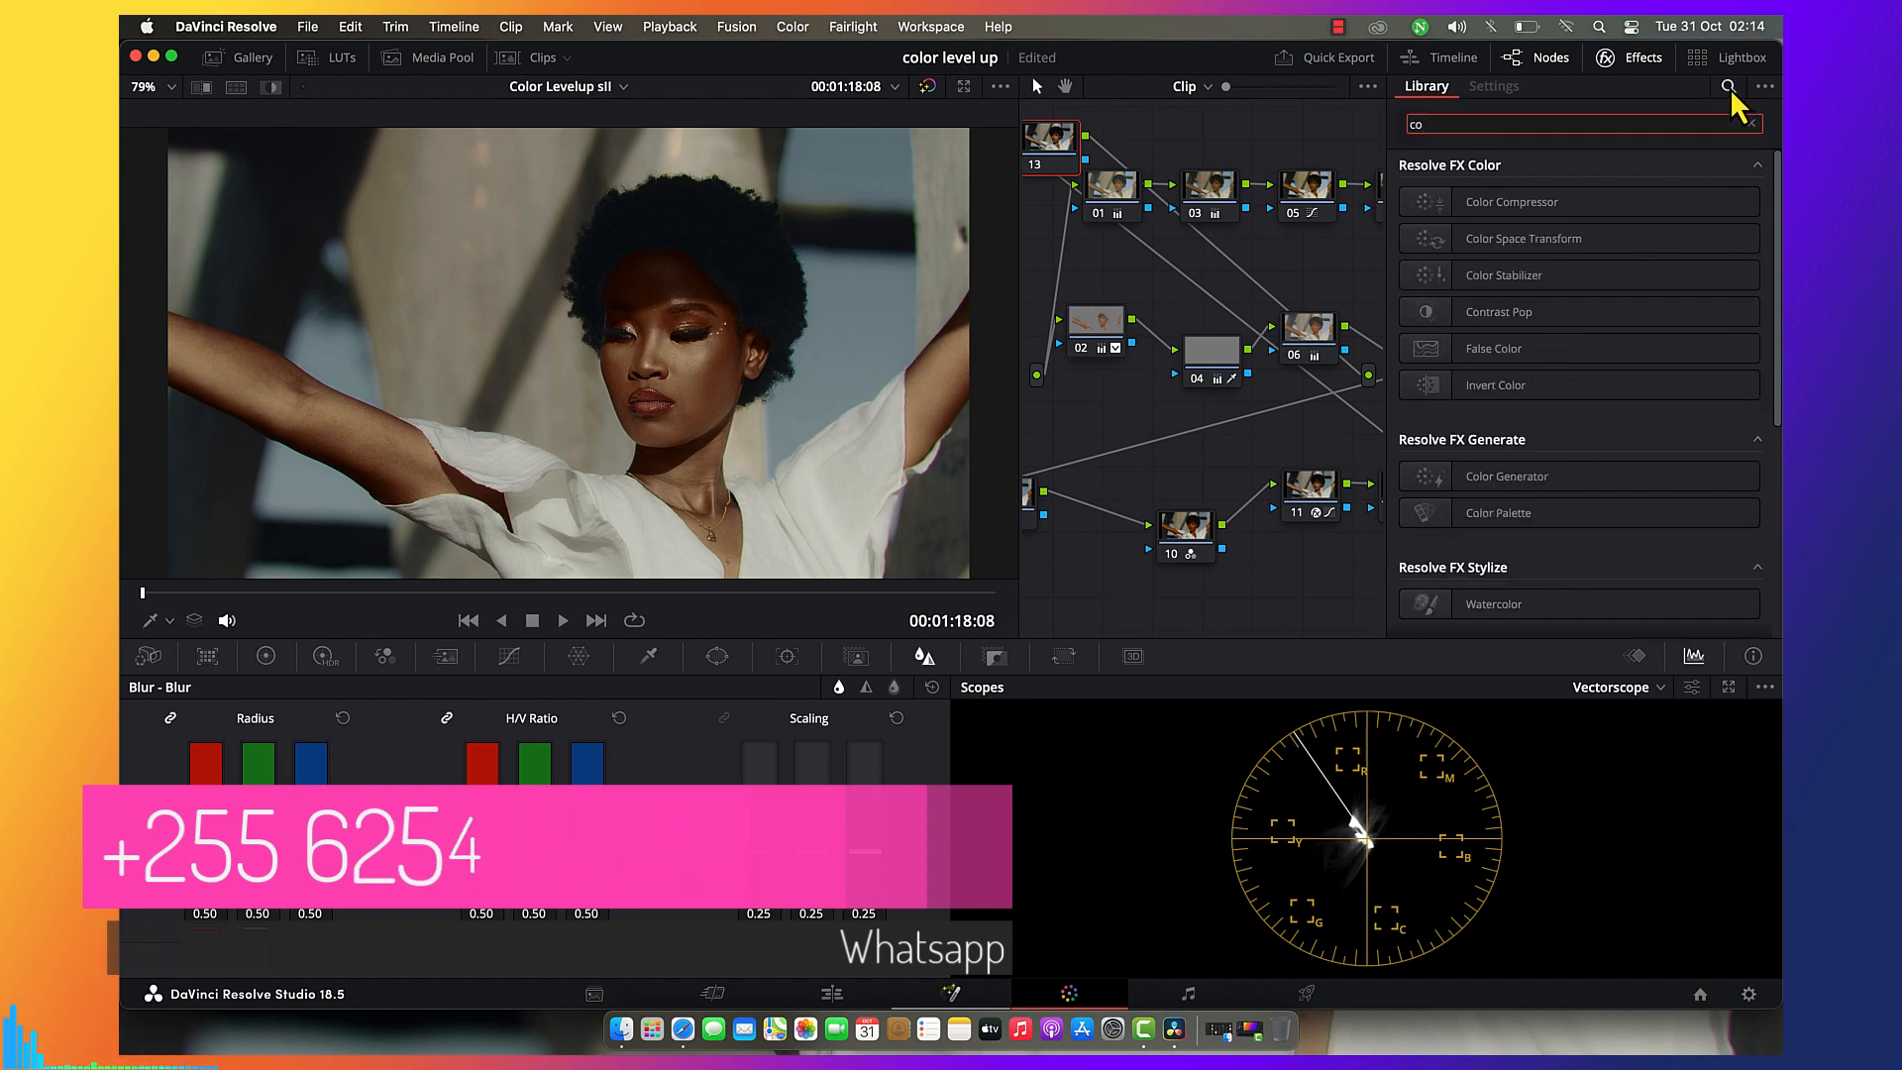
type("smo")
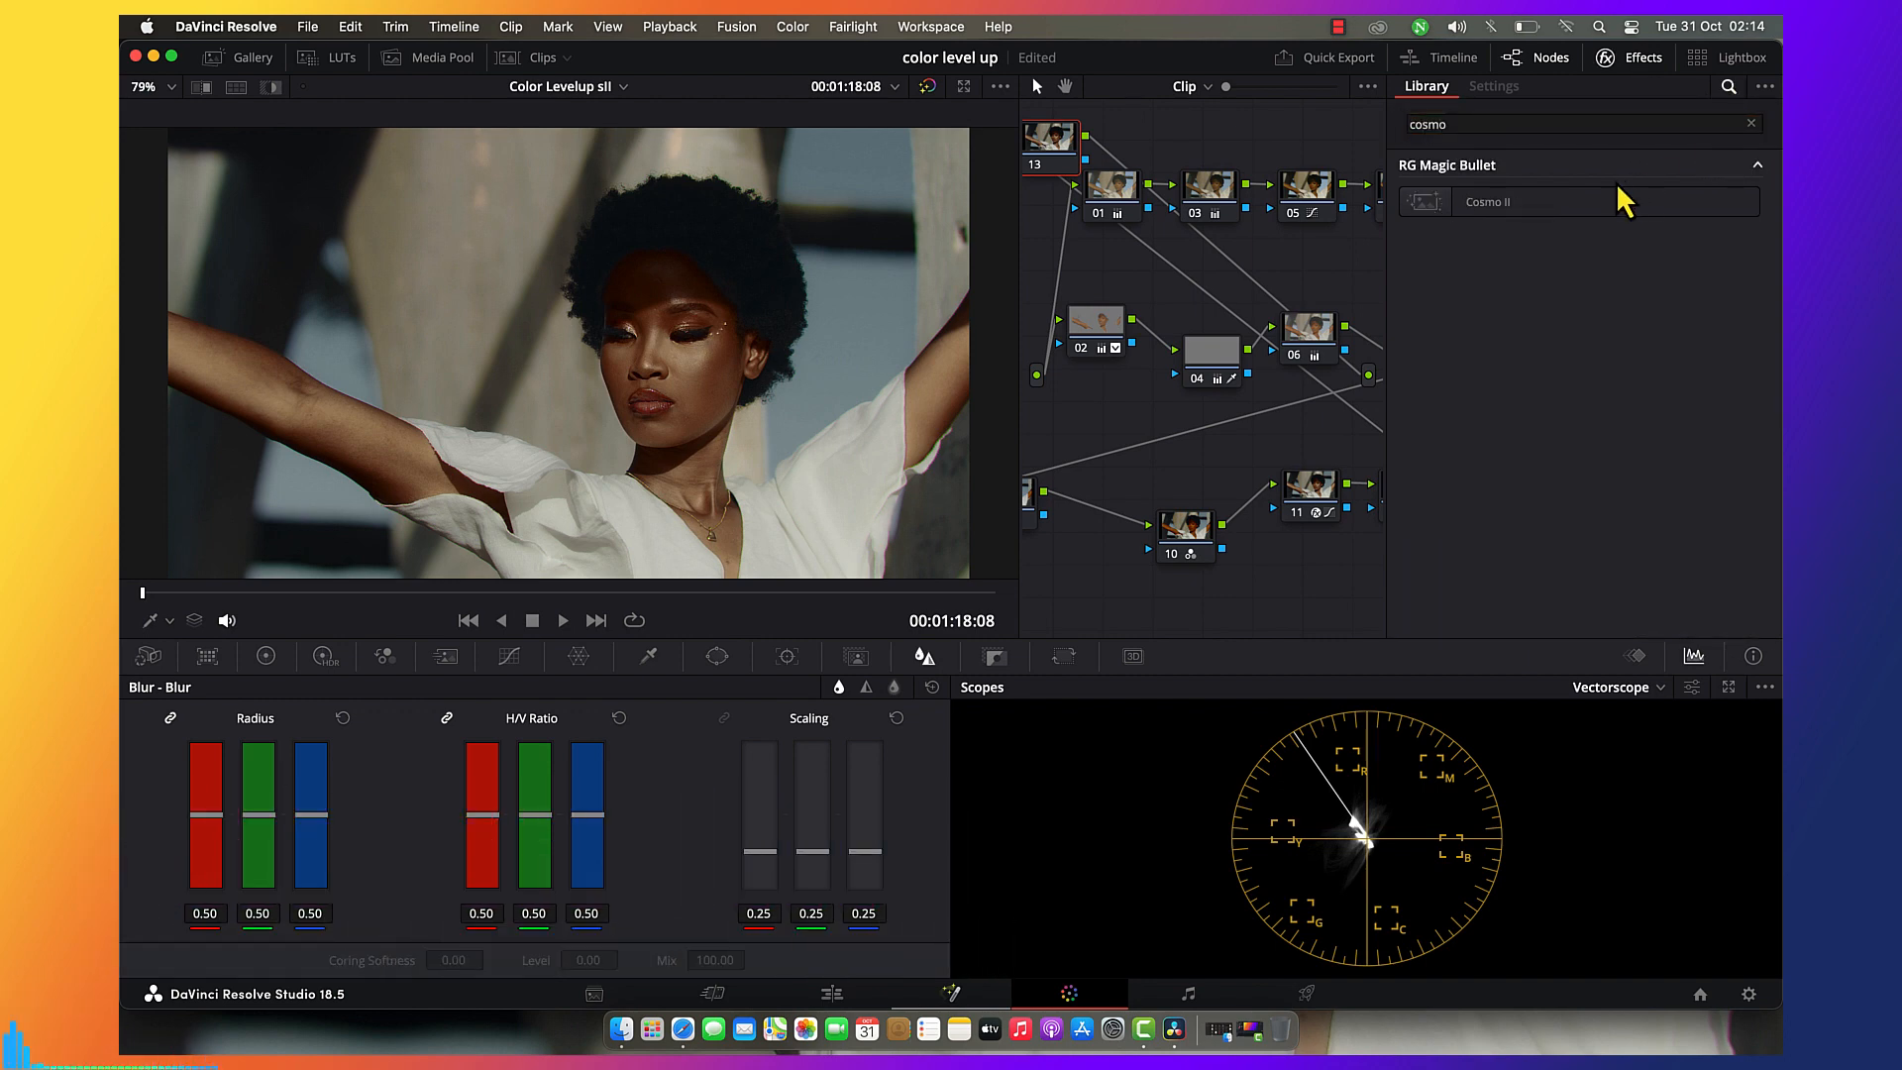
left_click_drag(1520, 210, 1070, 150)
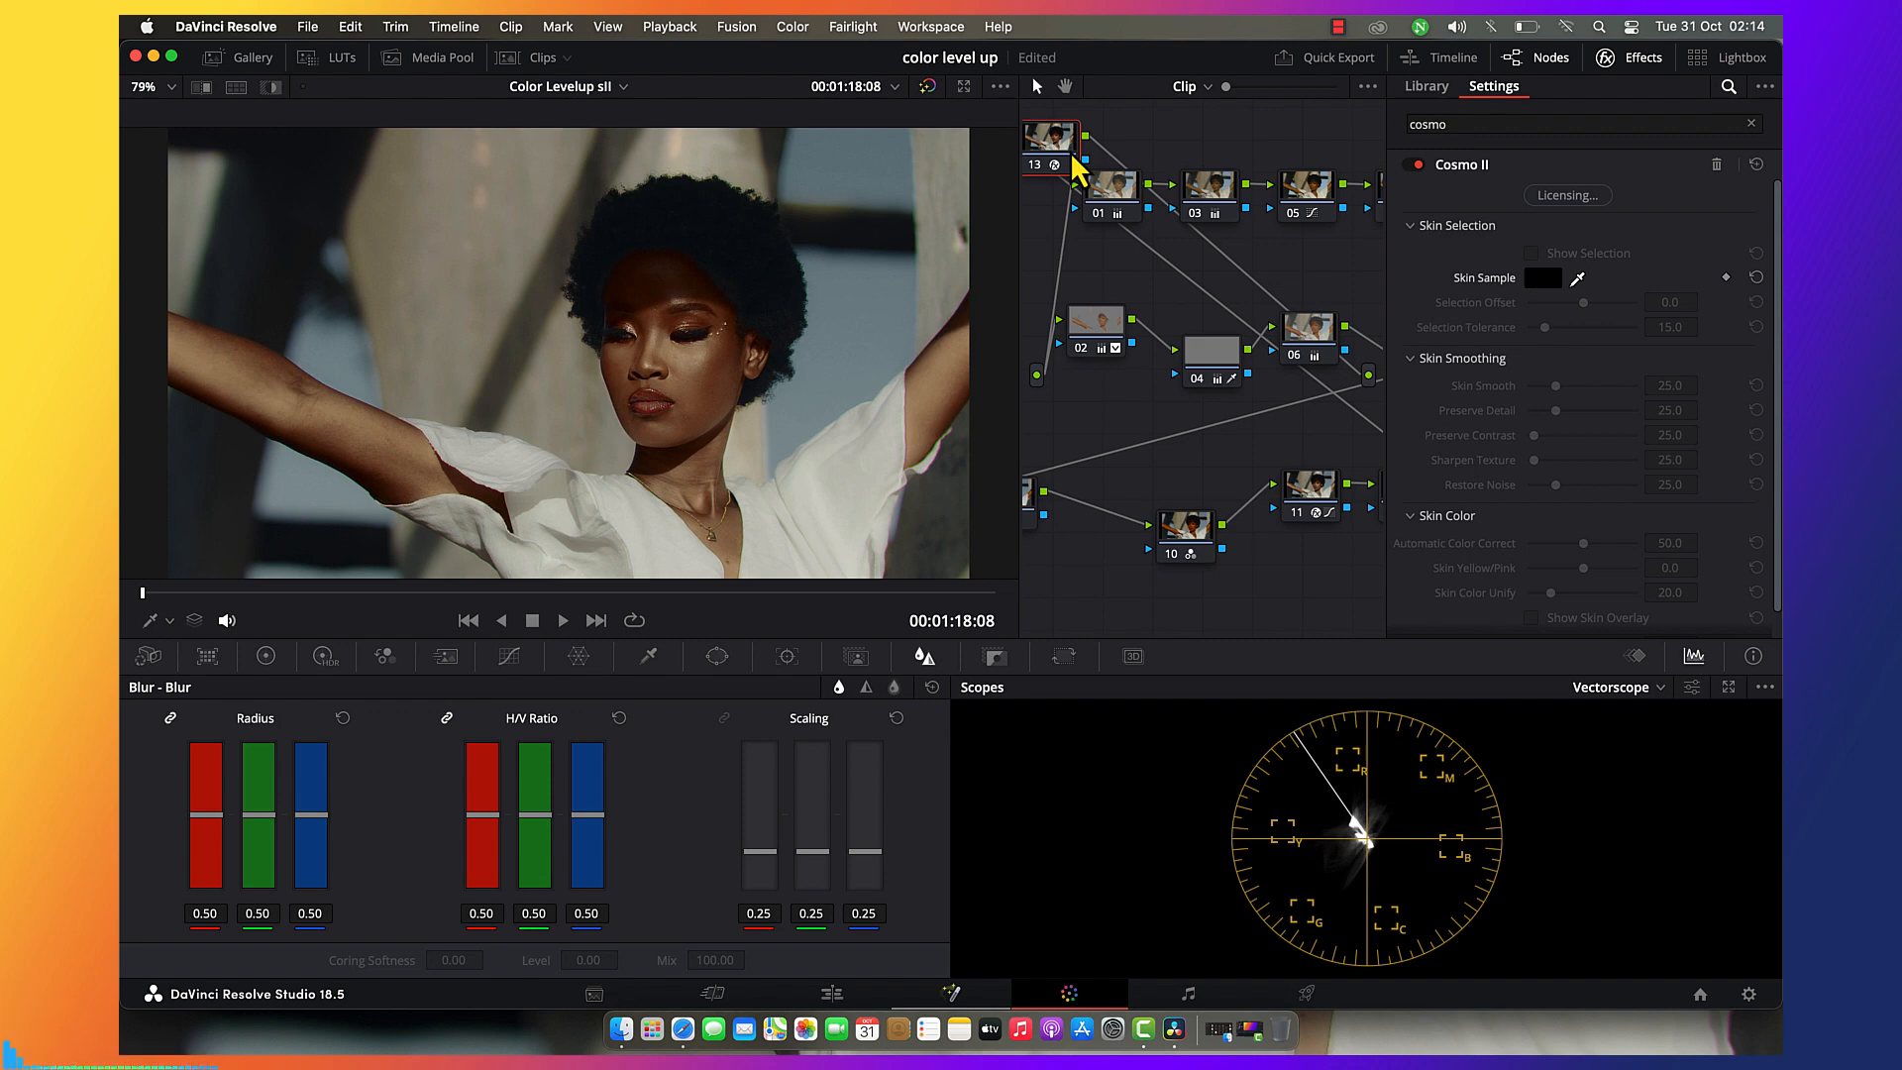
Sample the woman's cheek as the Cosmo II skin color and compare her face with node 13 off and on.
left_click(1578, 280)
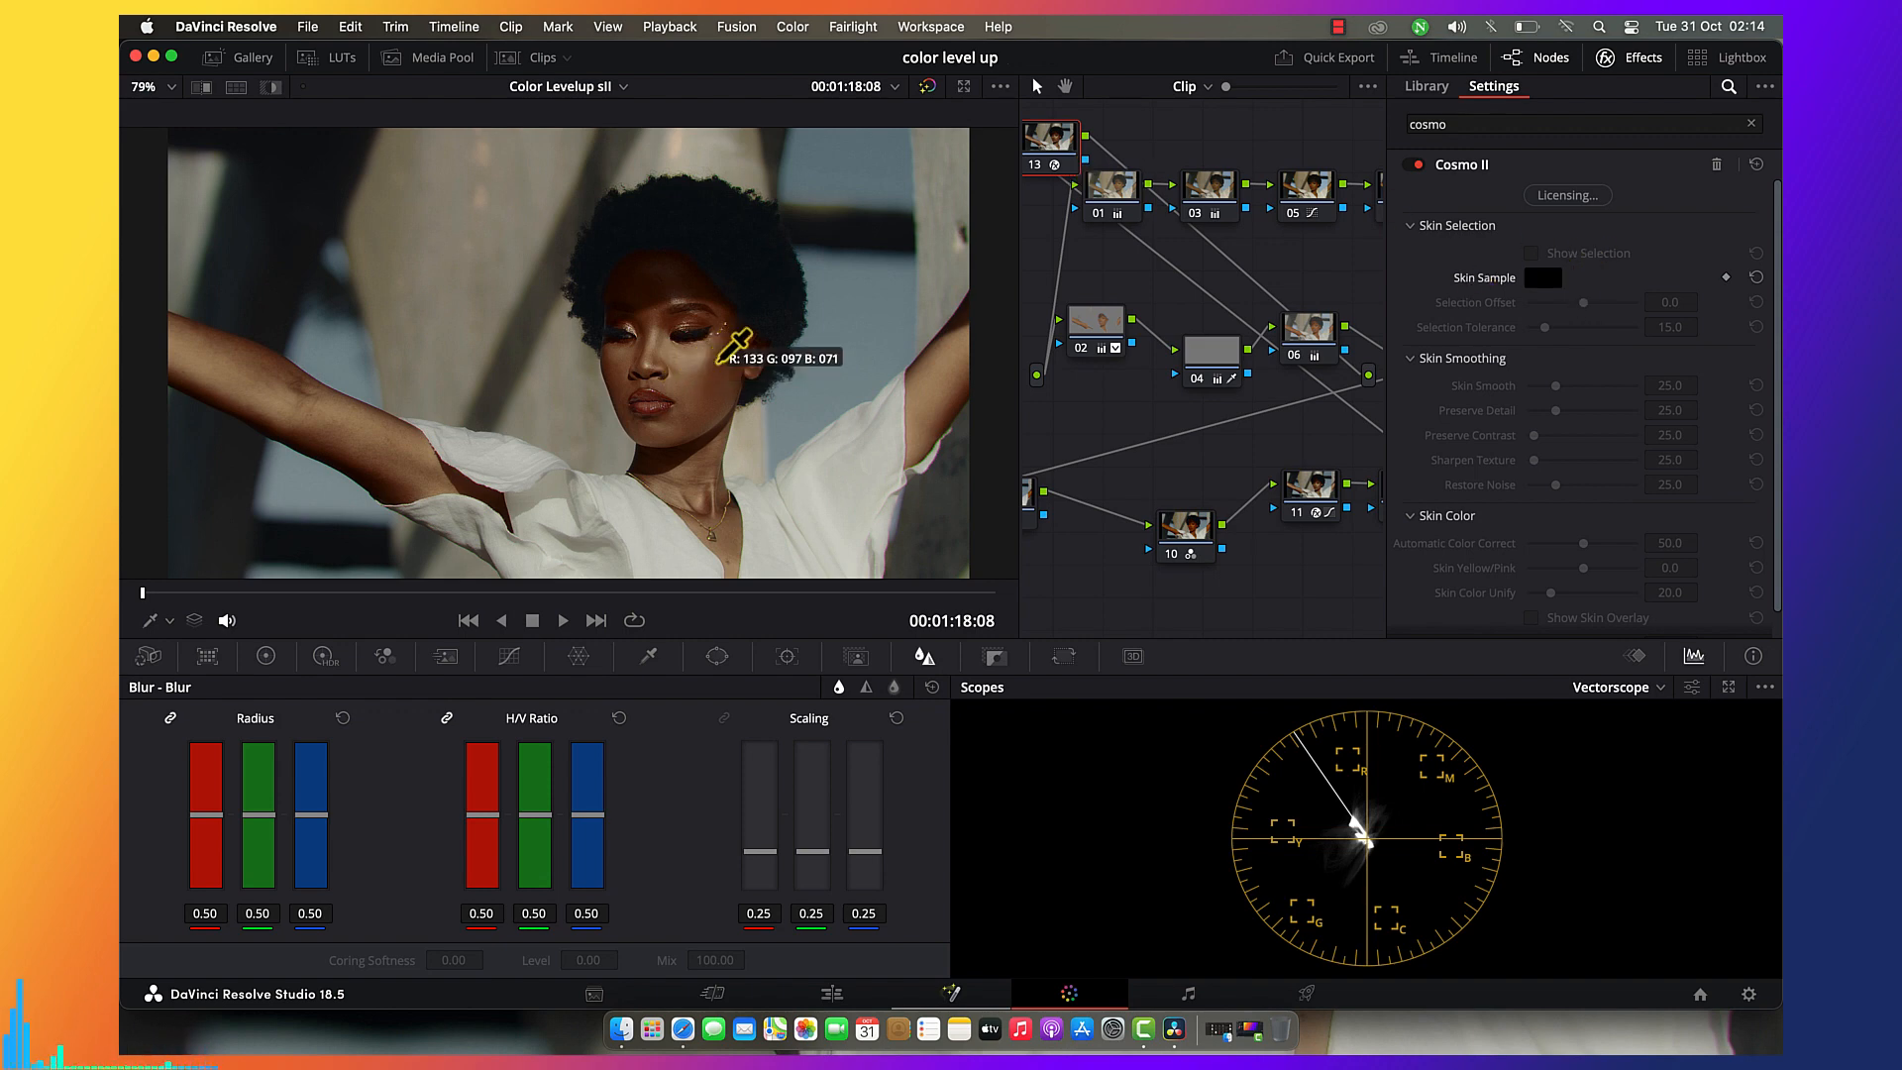
left_click(721, 370)
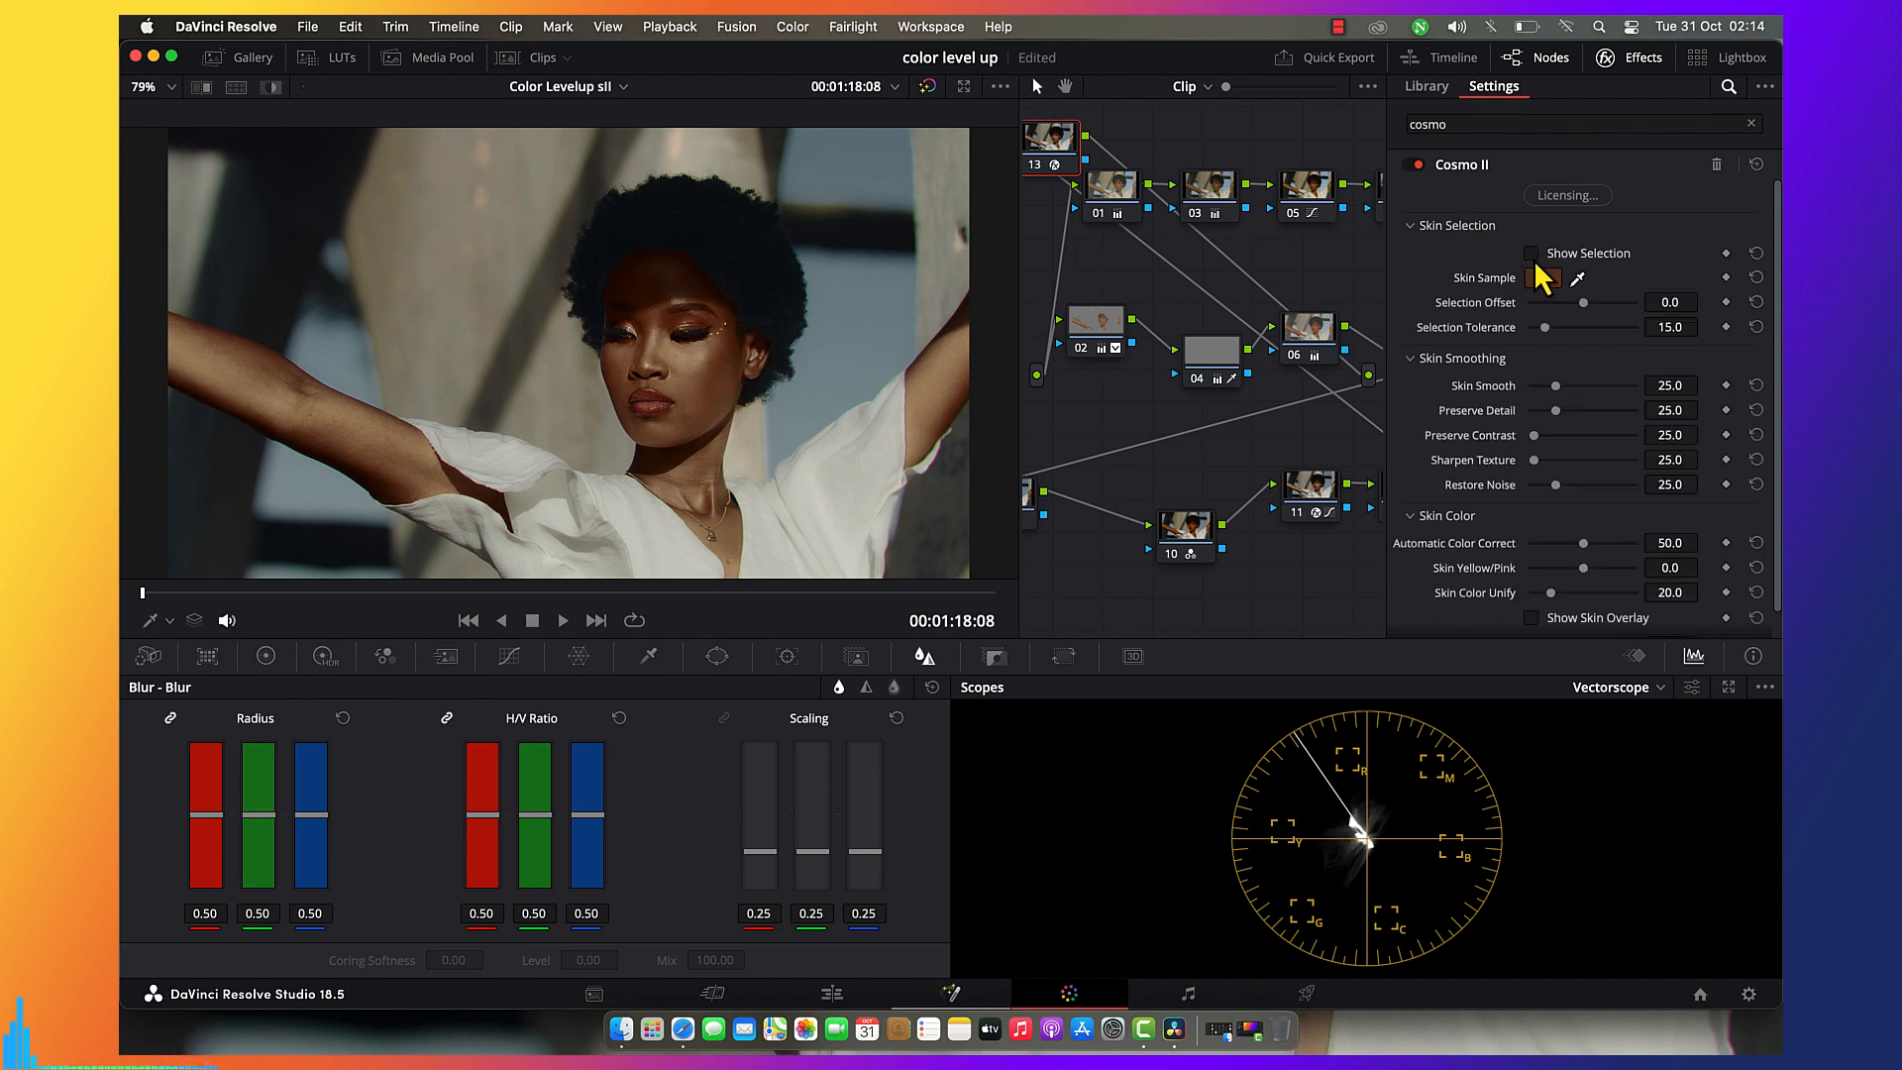
scroll(830, 368, "up", 3)
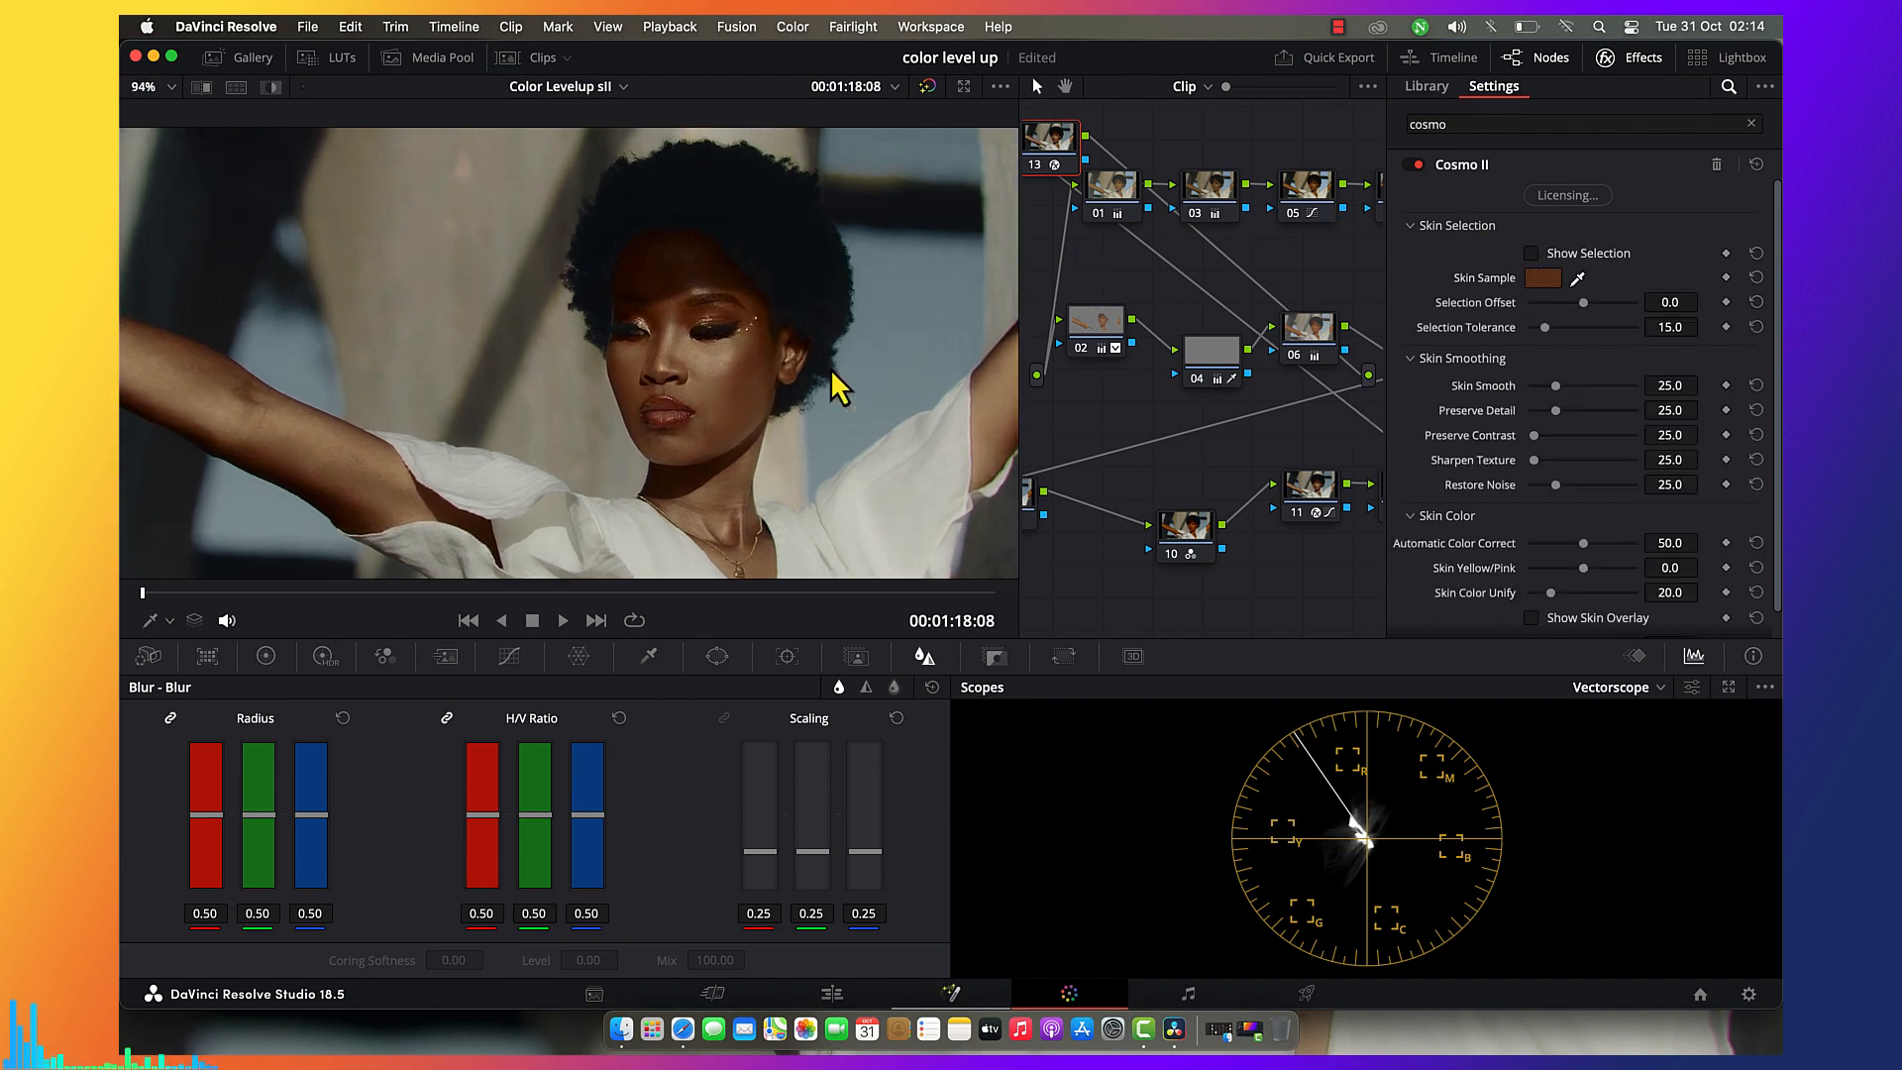
scroll(832, 374, "up", 5)
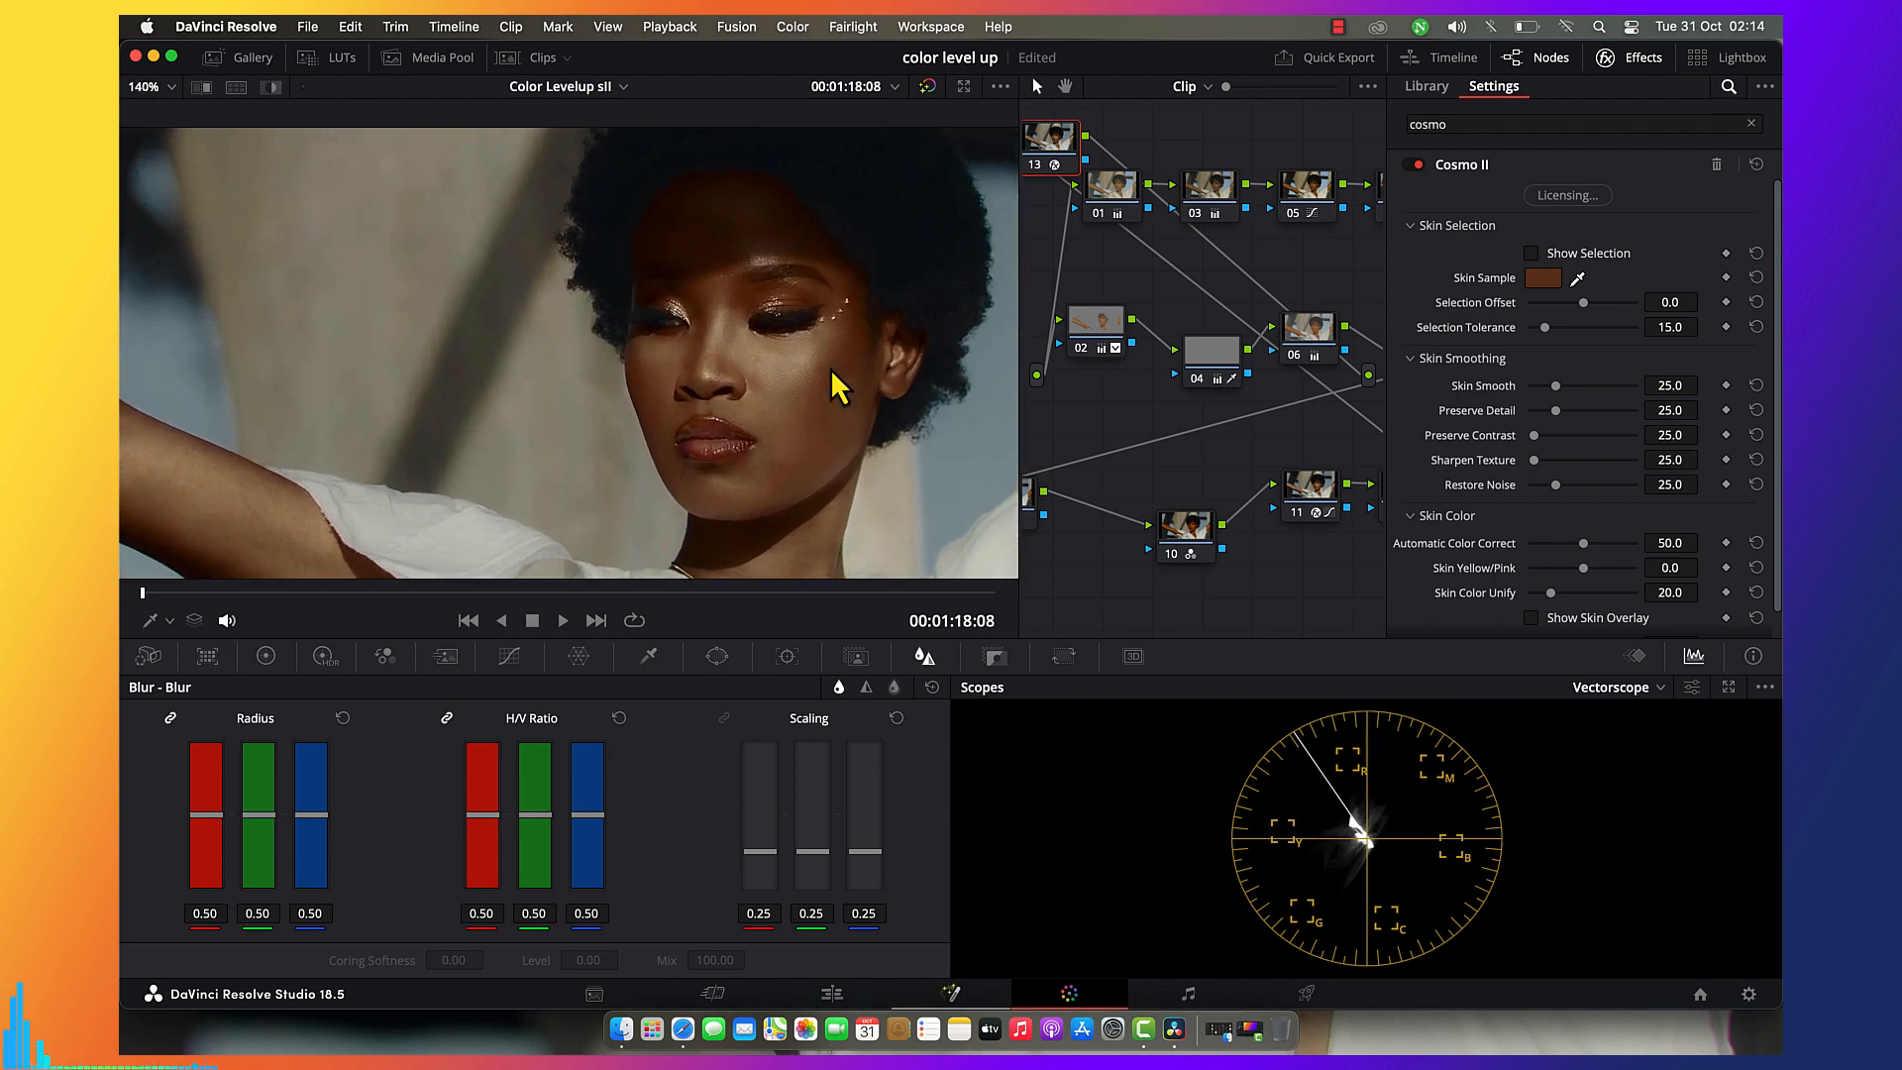
scroll(830, 368, "up", 2)
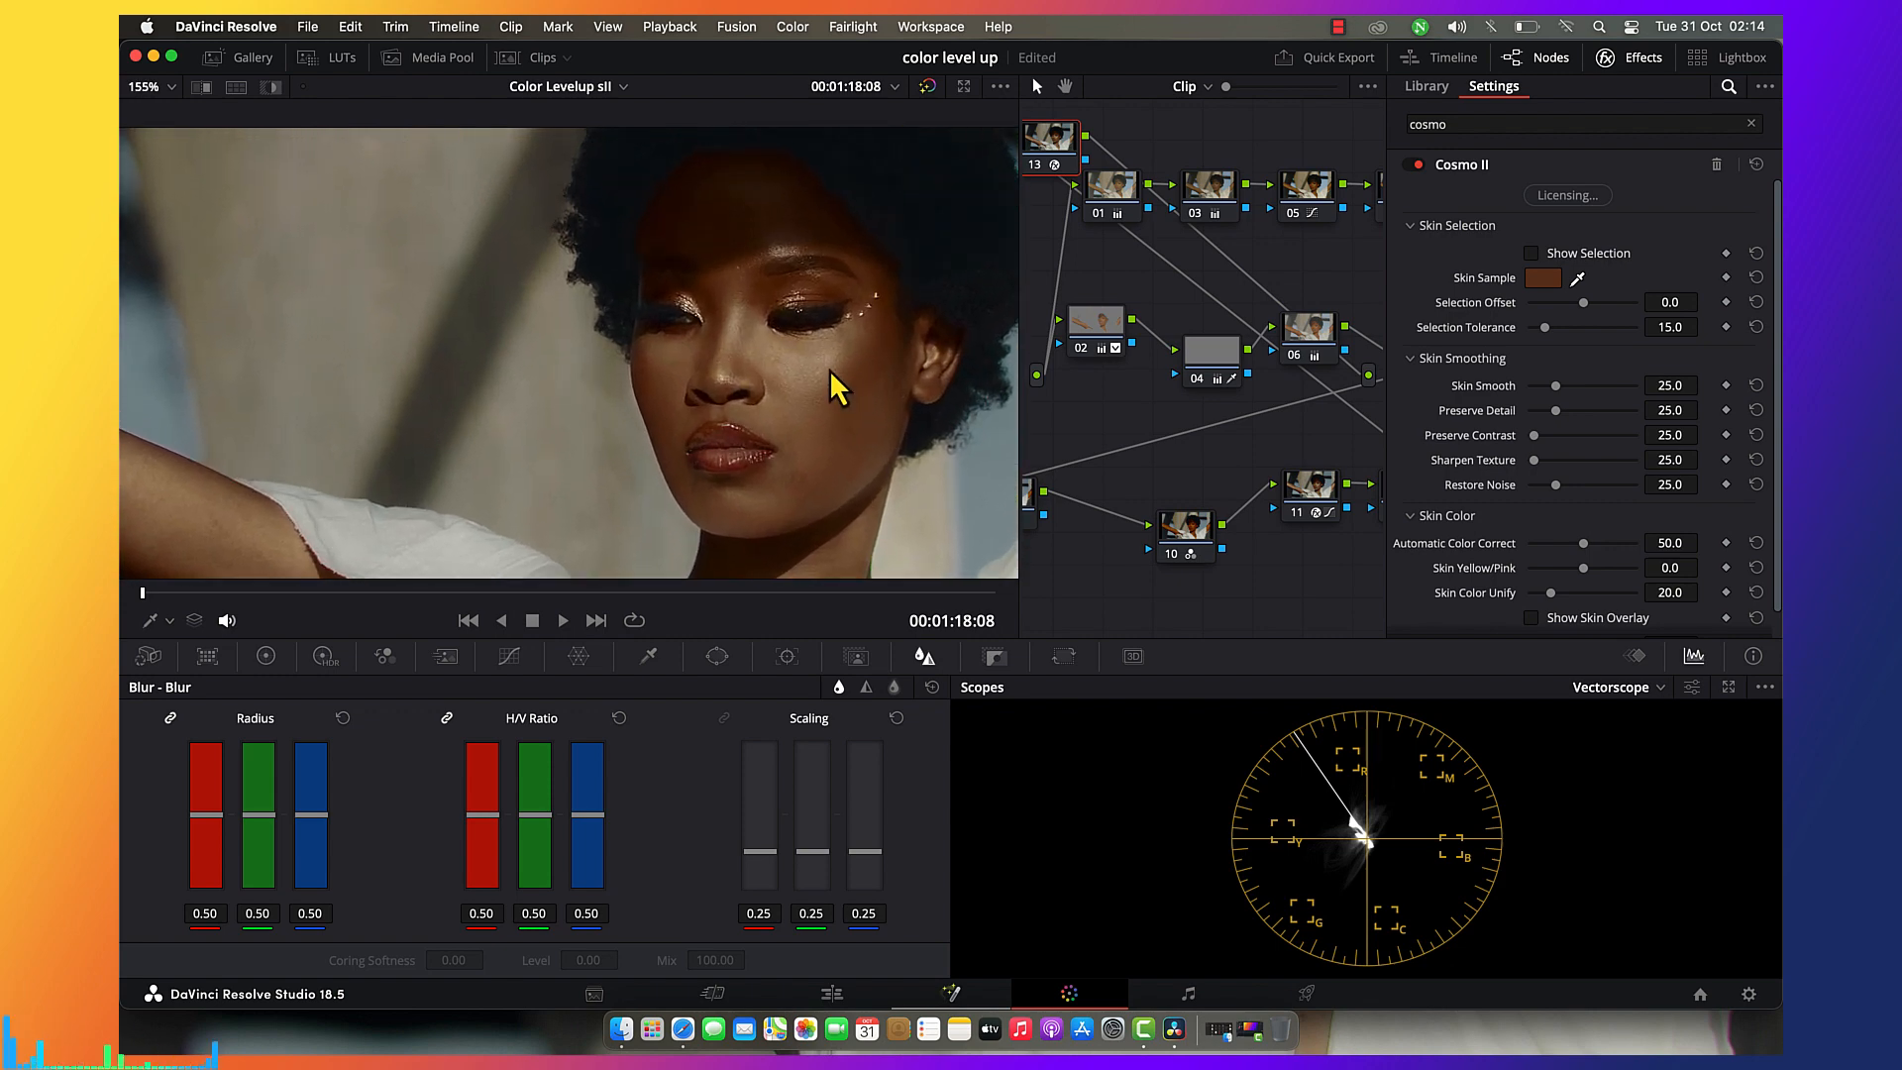
left_click(1039, 175)
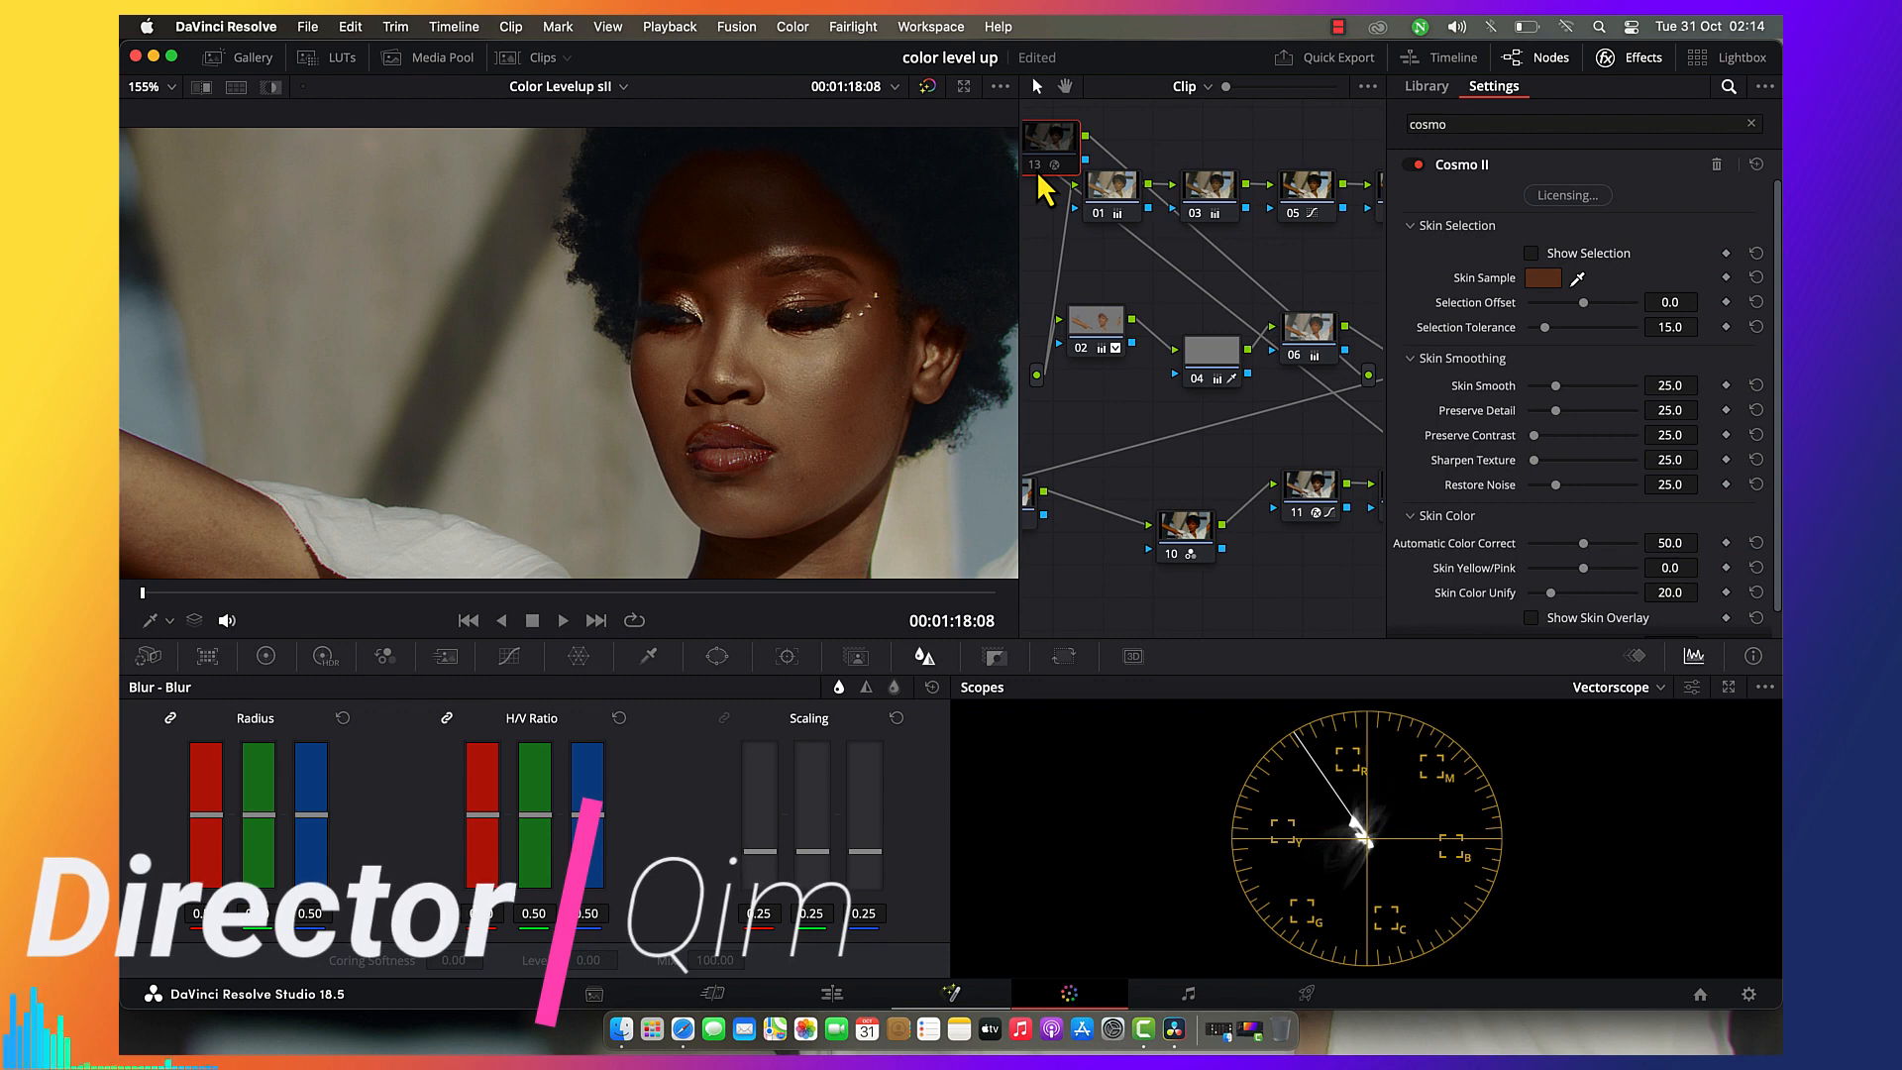
left_click(1040, 176)
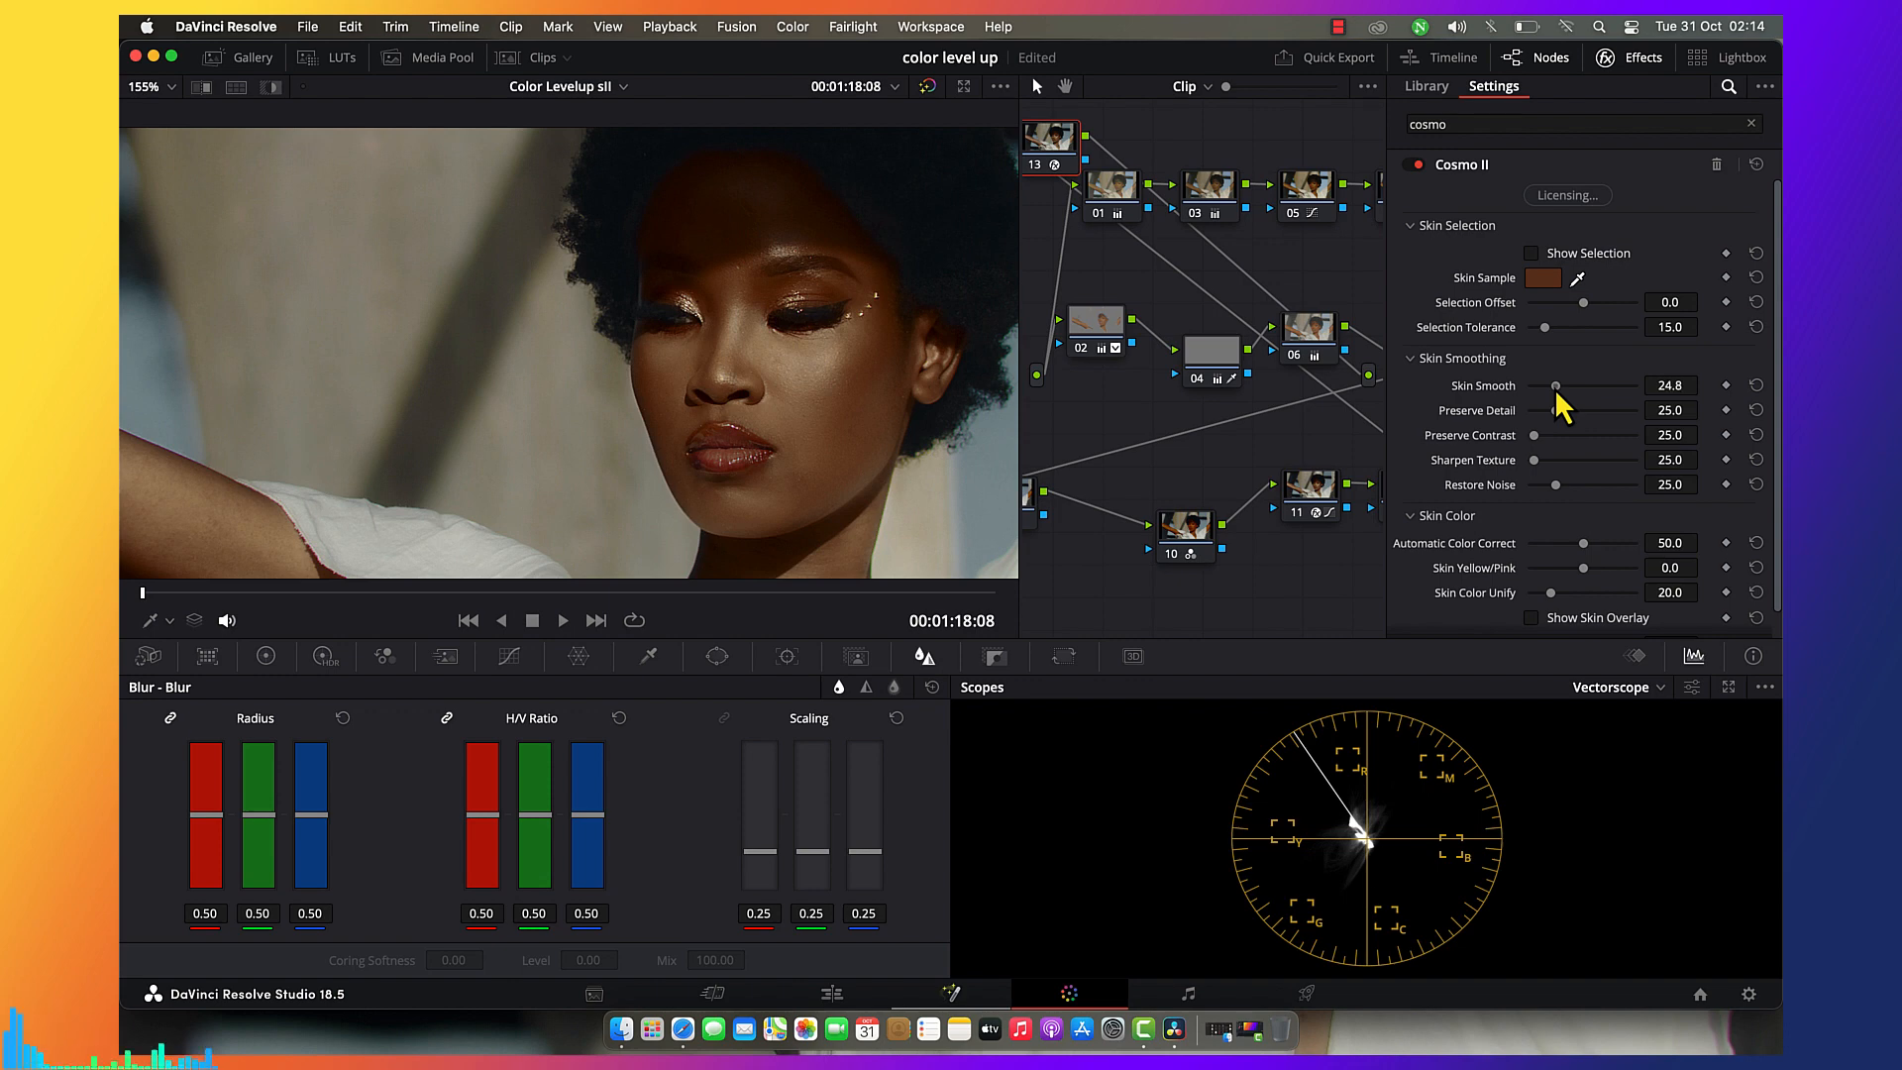
Set Cosmo II's Skin Smooth to 66.1 and Sharpen Texture to 183.5.
left_click_drag(1557, 386, 1600, 387)
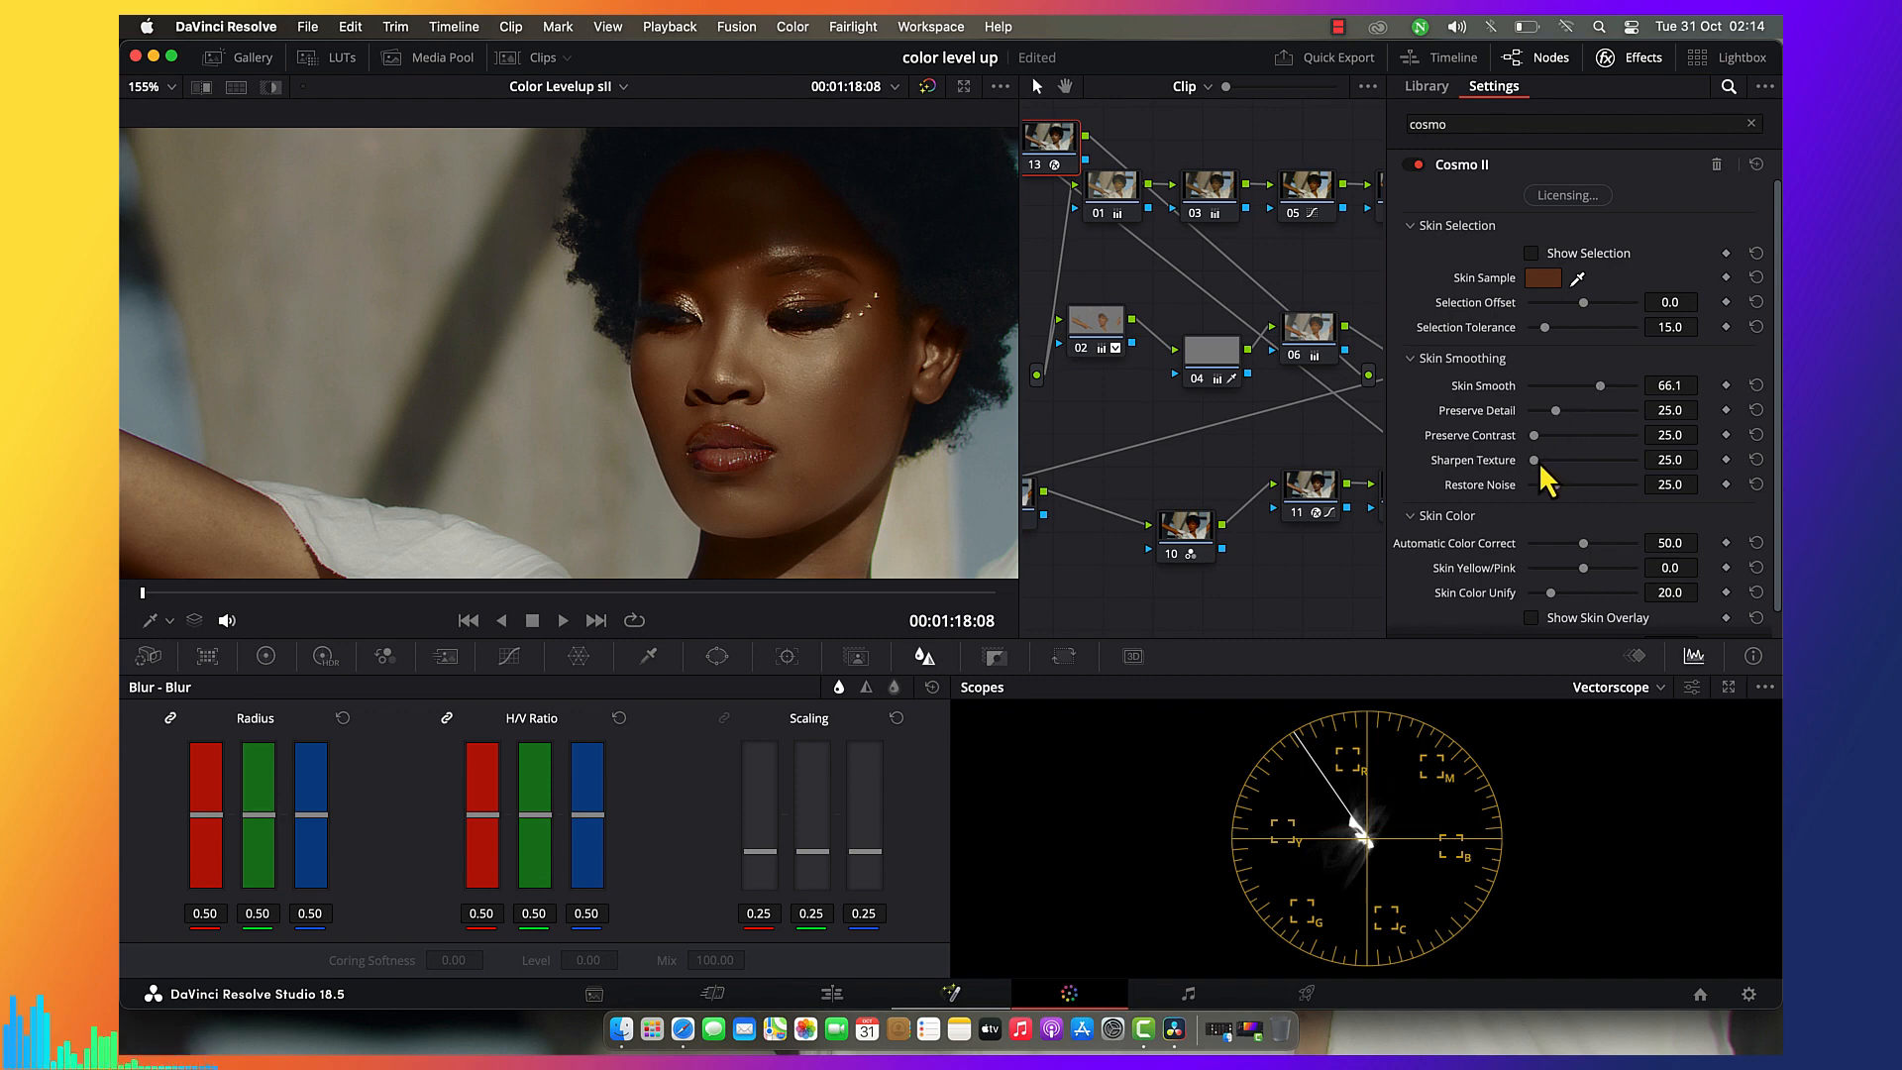
left_click_drag(1548, 460, 1569, 467)
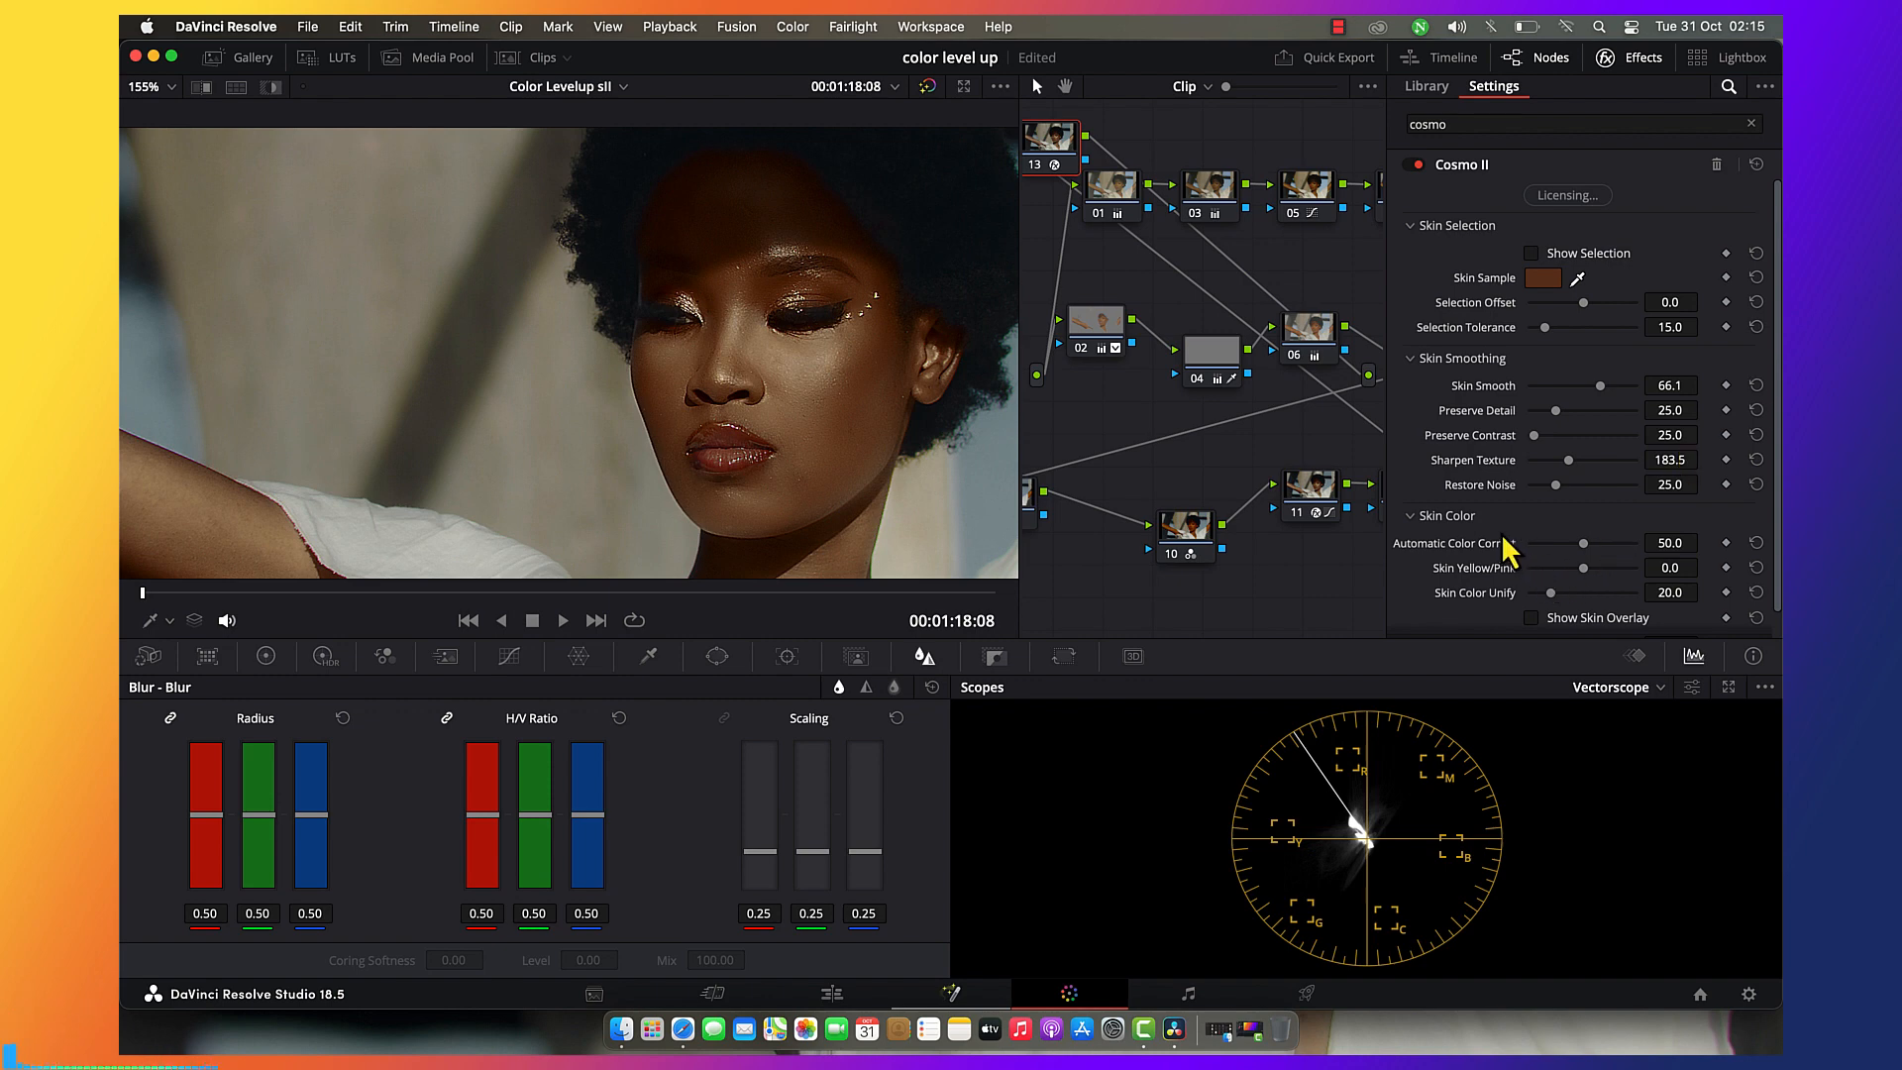
Set Cosmo II's Skin Yellow/Pink to 13.8, Sharpen Texture to 142.3 and Skin Smooth to 66.9, comparing the portrait with node 13 off and on.
scroll(1469, 516, "down", 1)
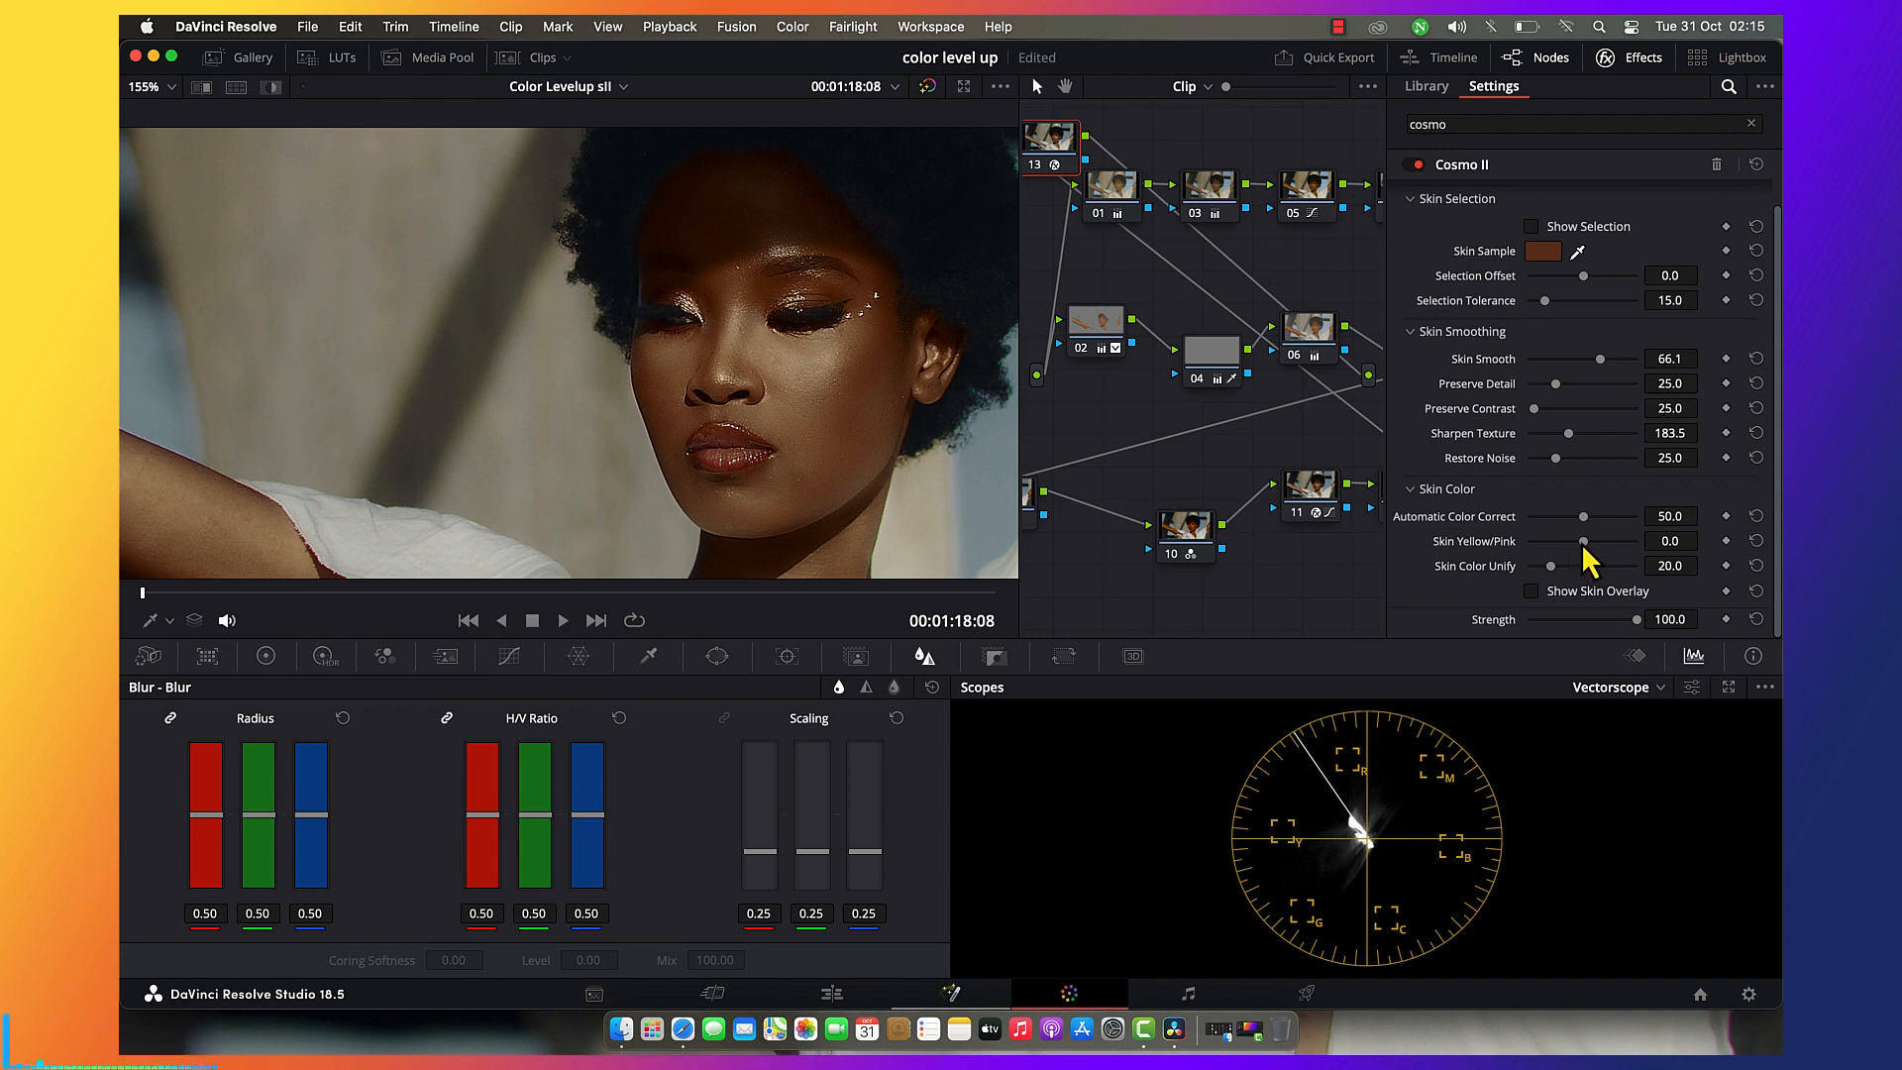
left_click_drag(1583, 543, 1590, 541)
left_click(1035, 173)
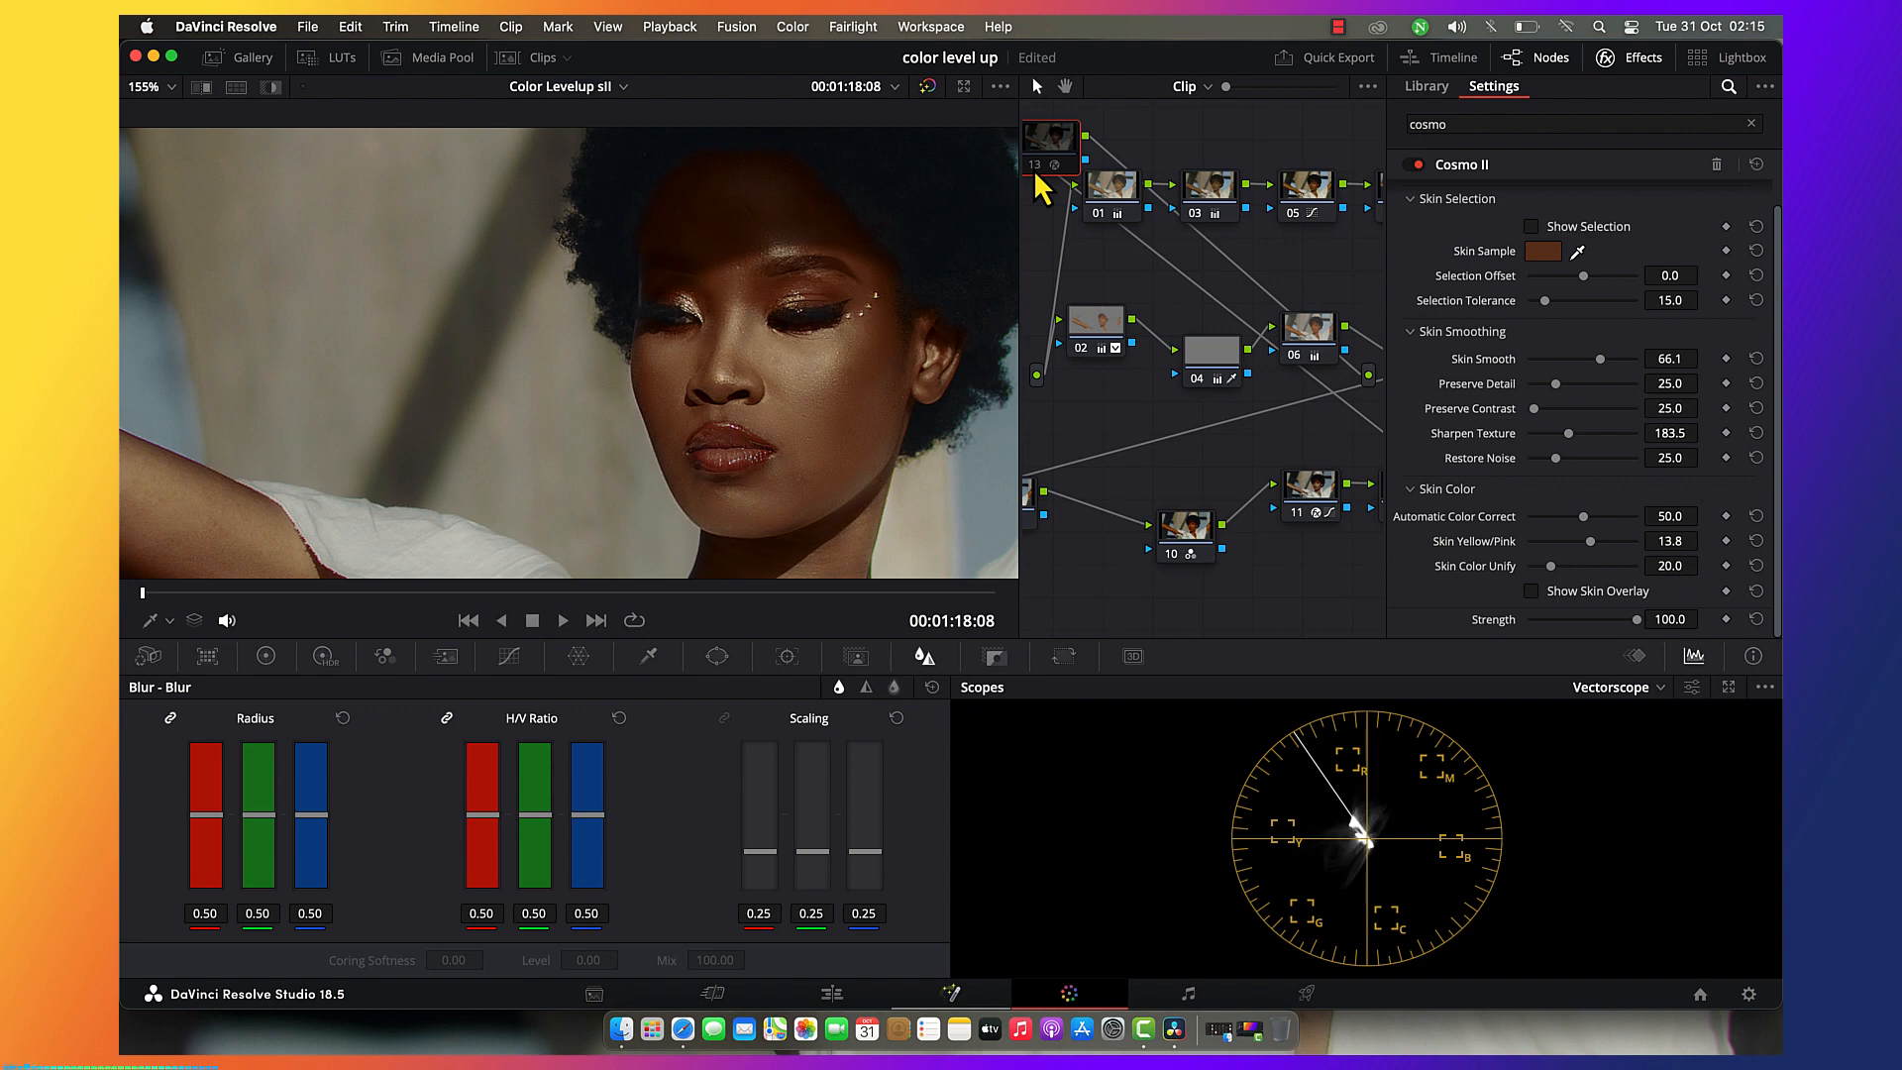
left_click(1035, 173)
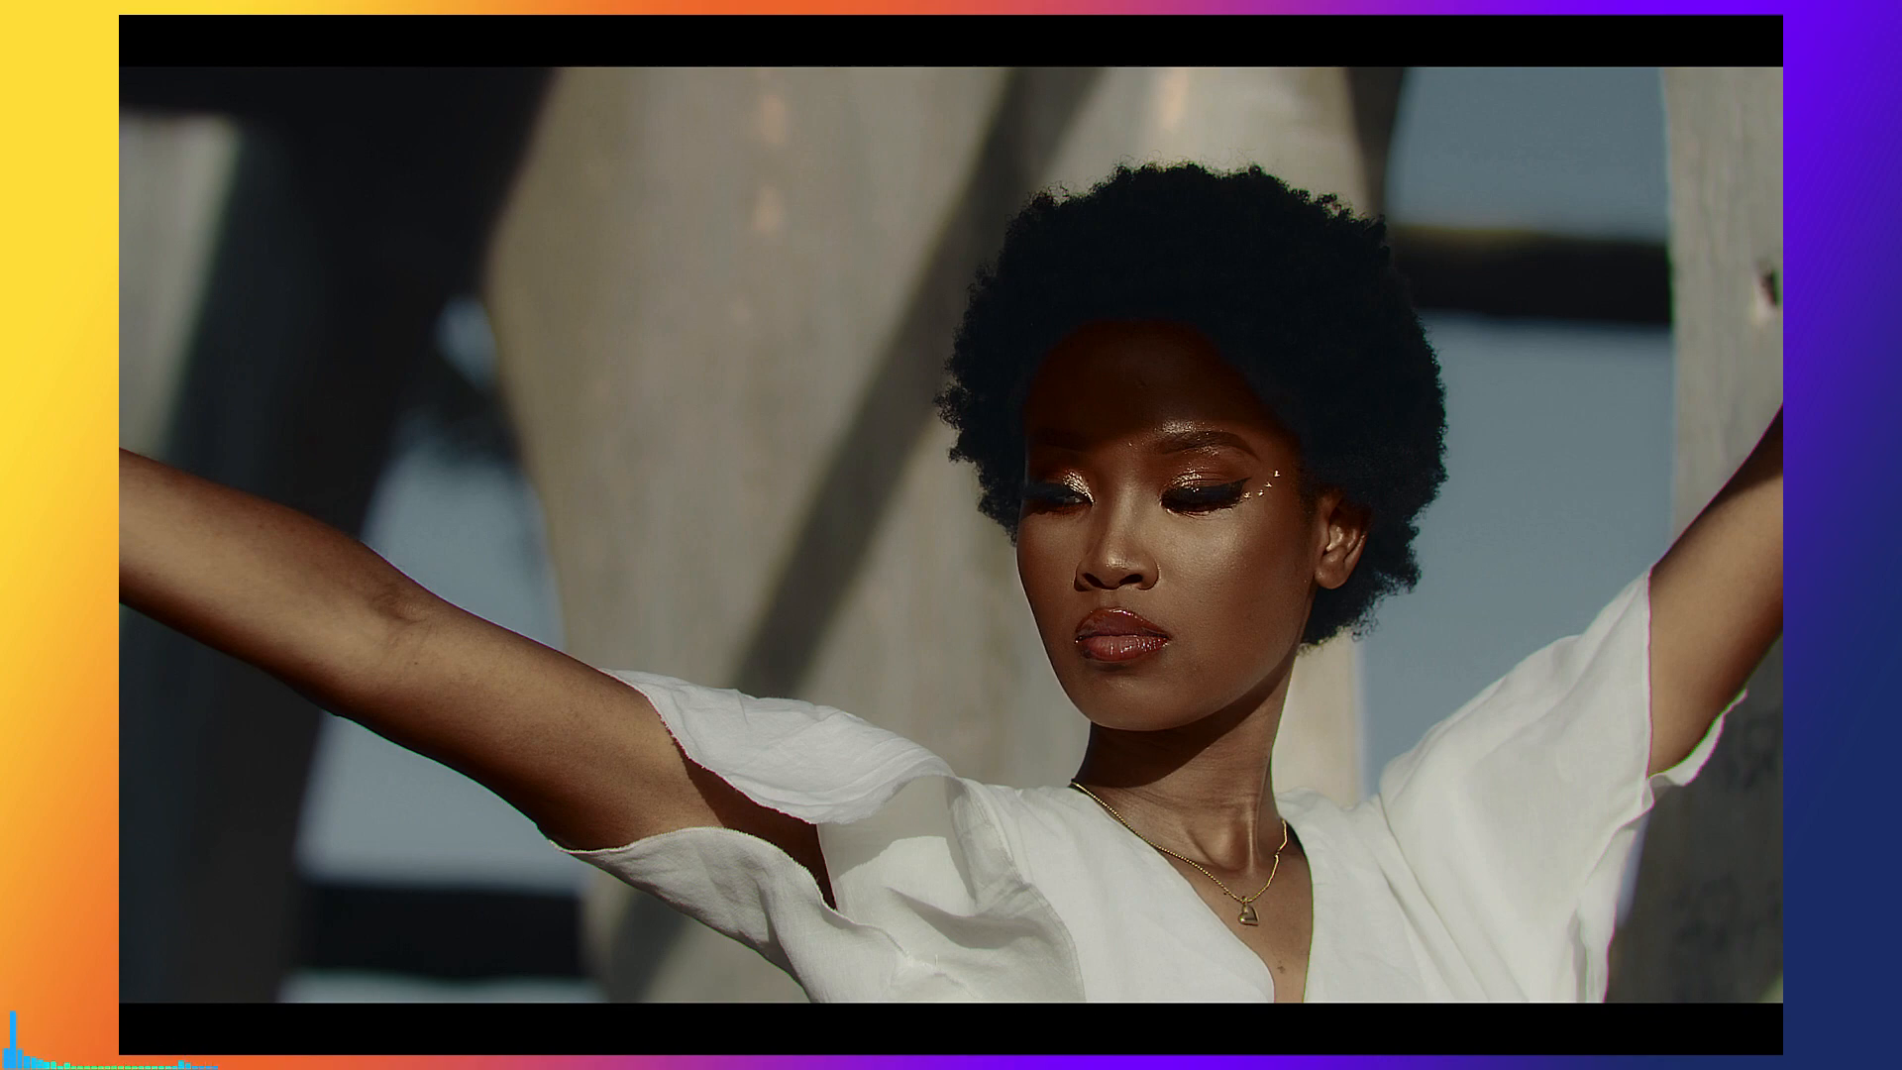
key("Escape")
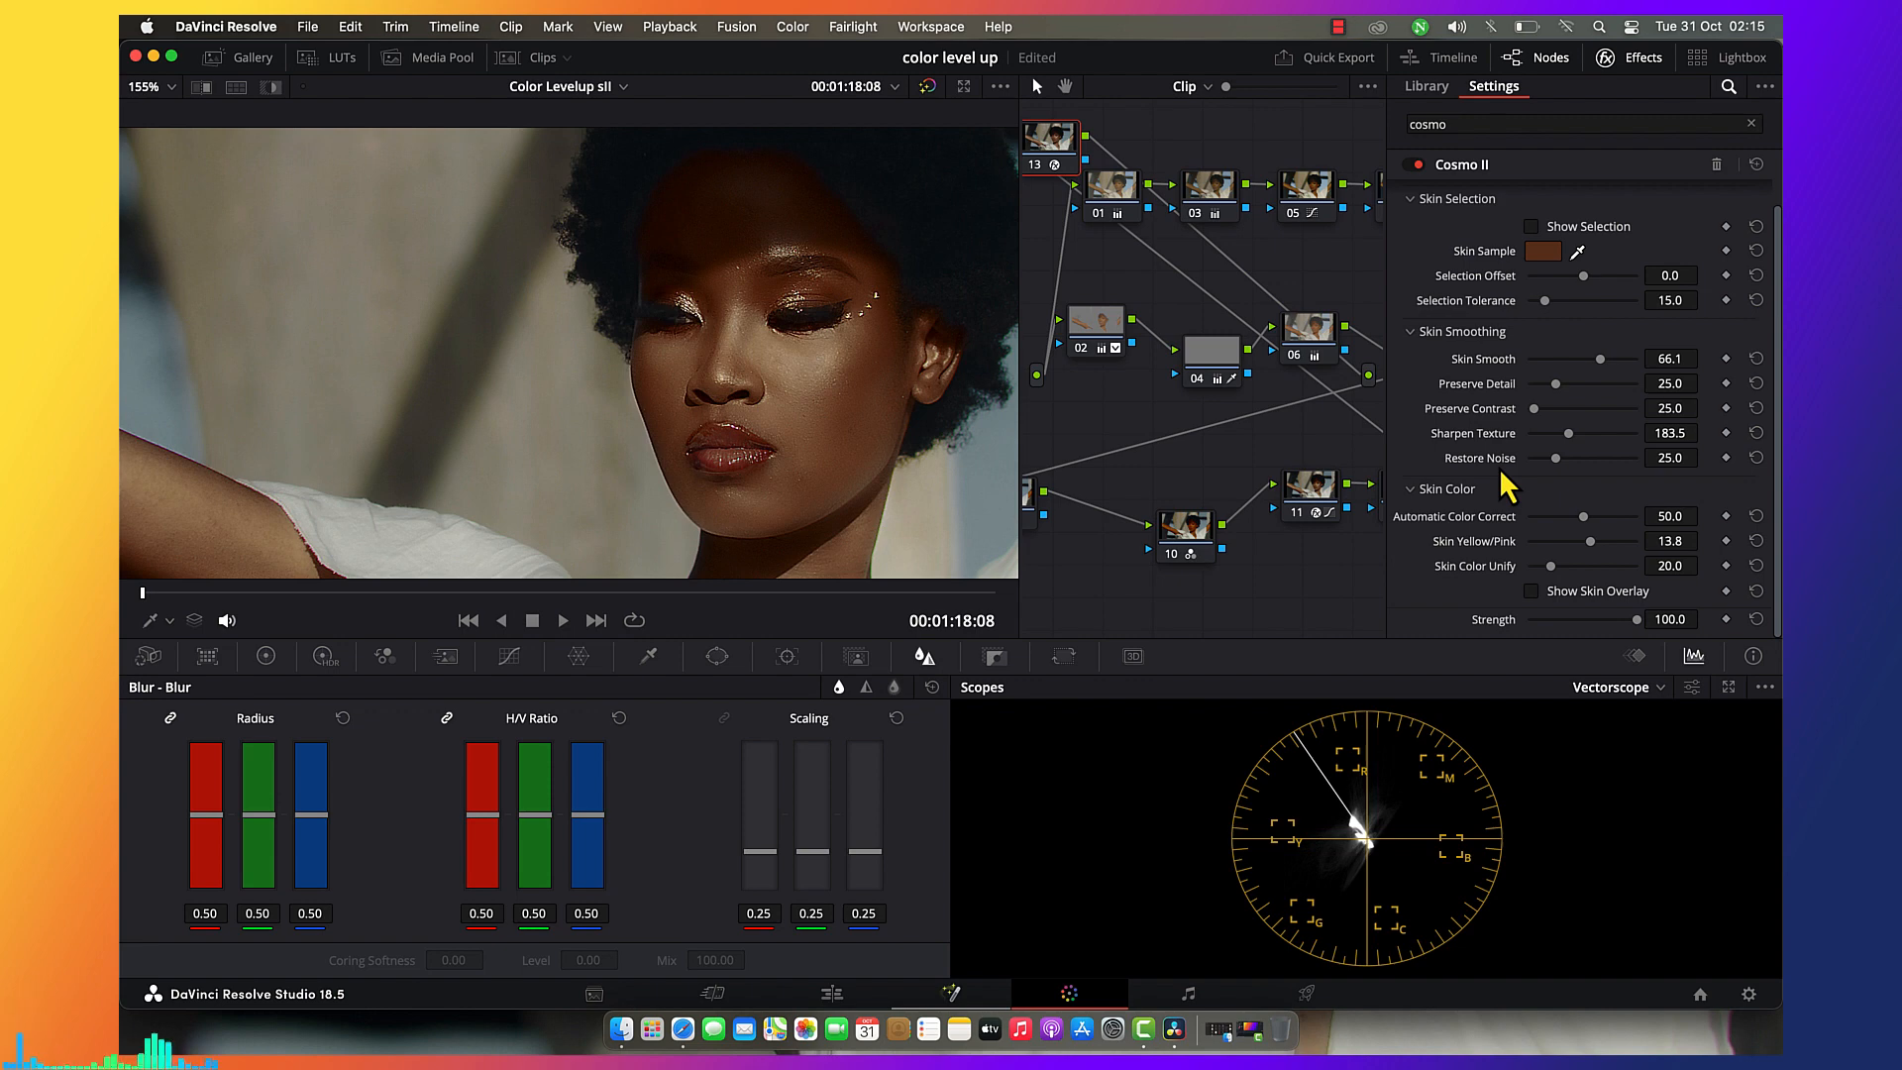
left_click(1561, 436)
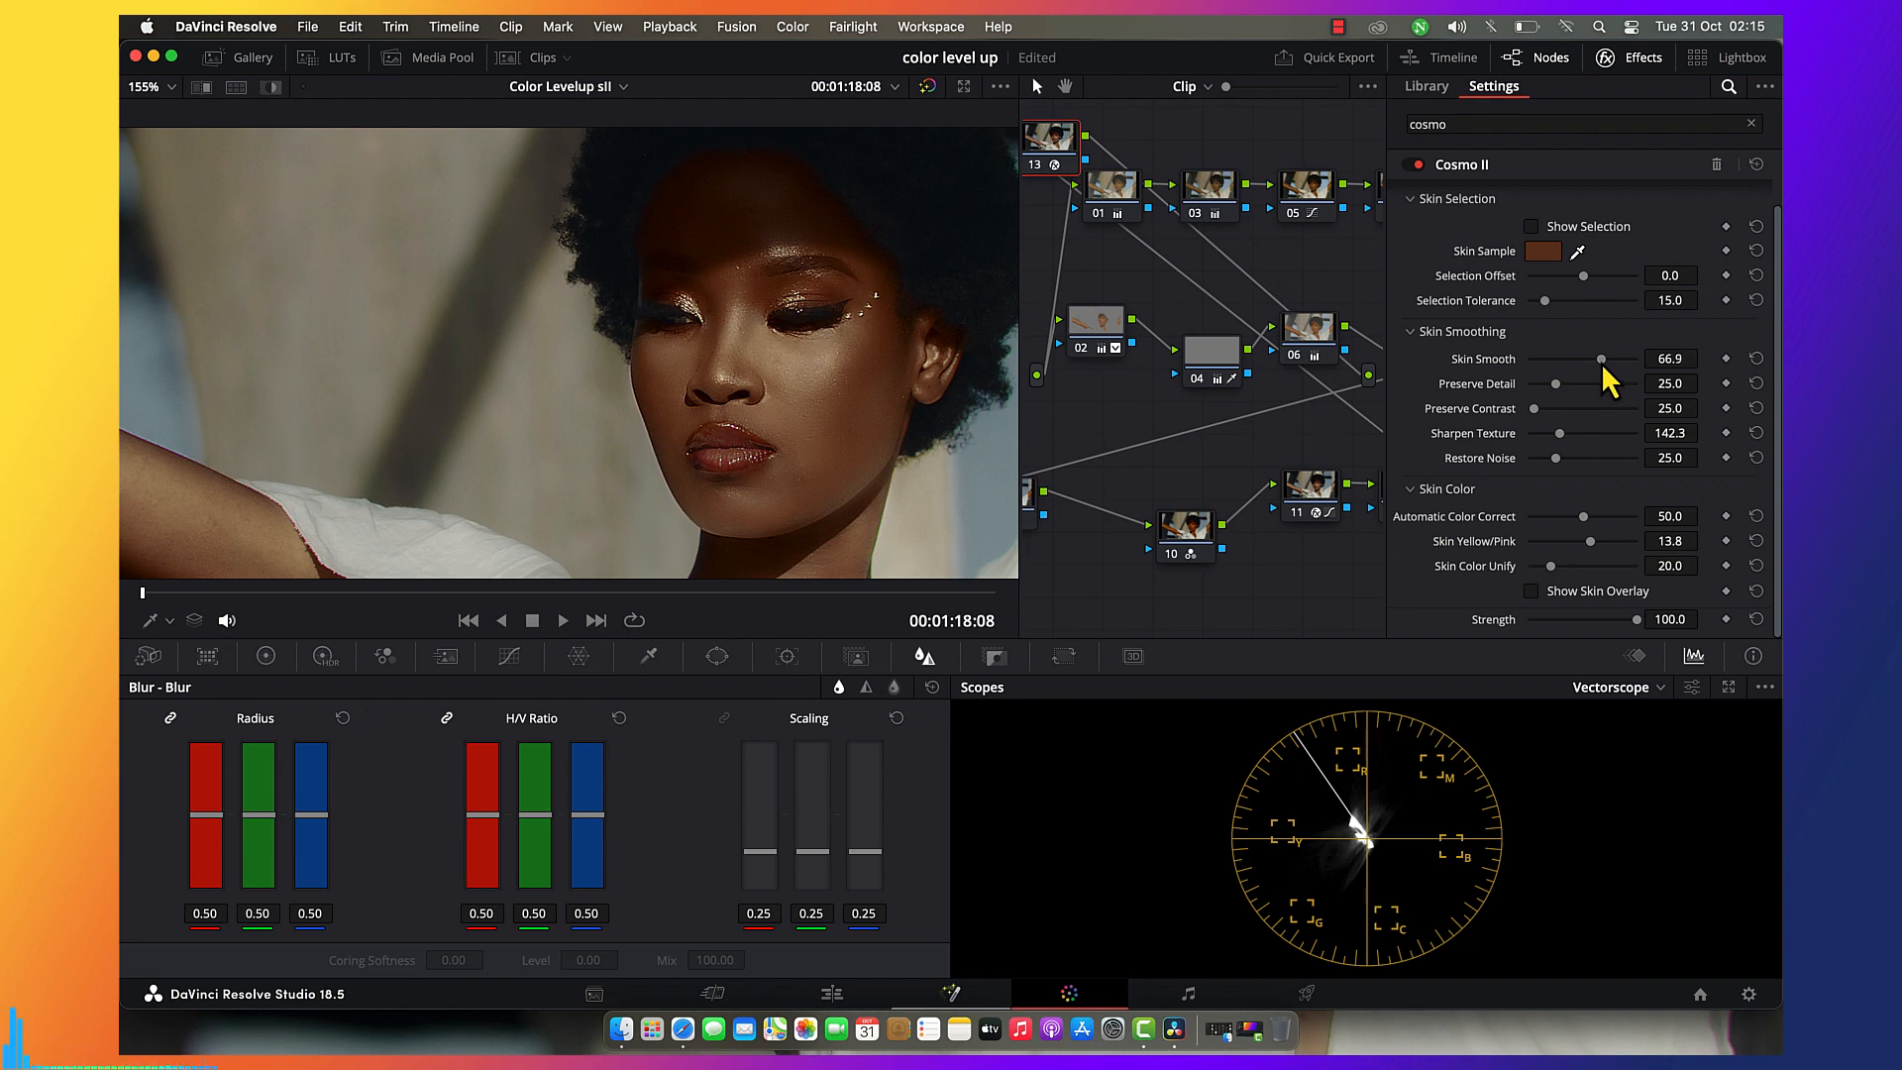
Move node 13 in the graph between the parallel mixer and the output, and fit the whole frame in the viewer.
left_click(1635, 61)
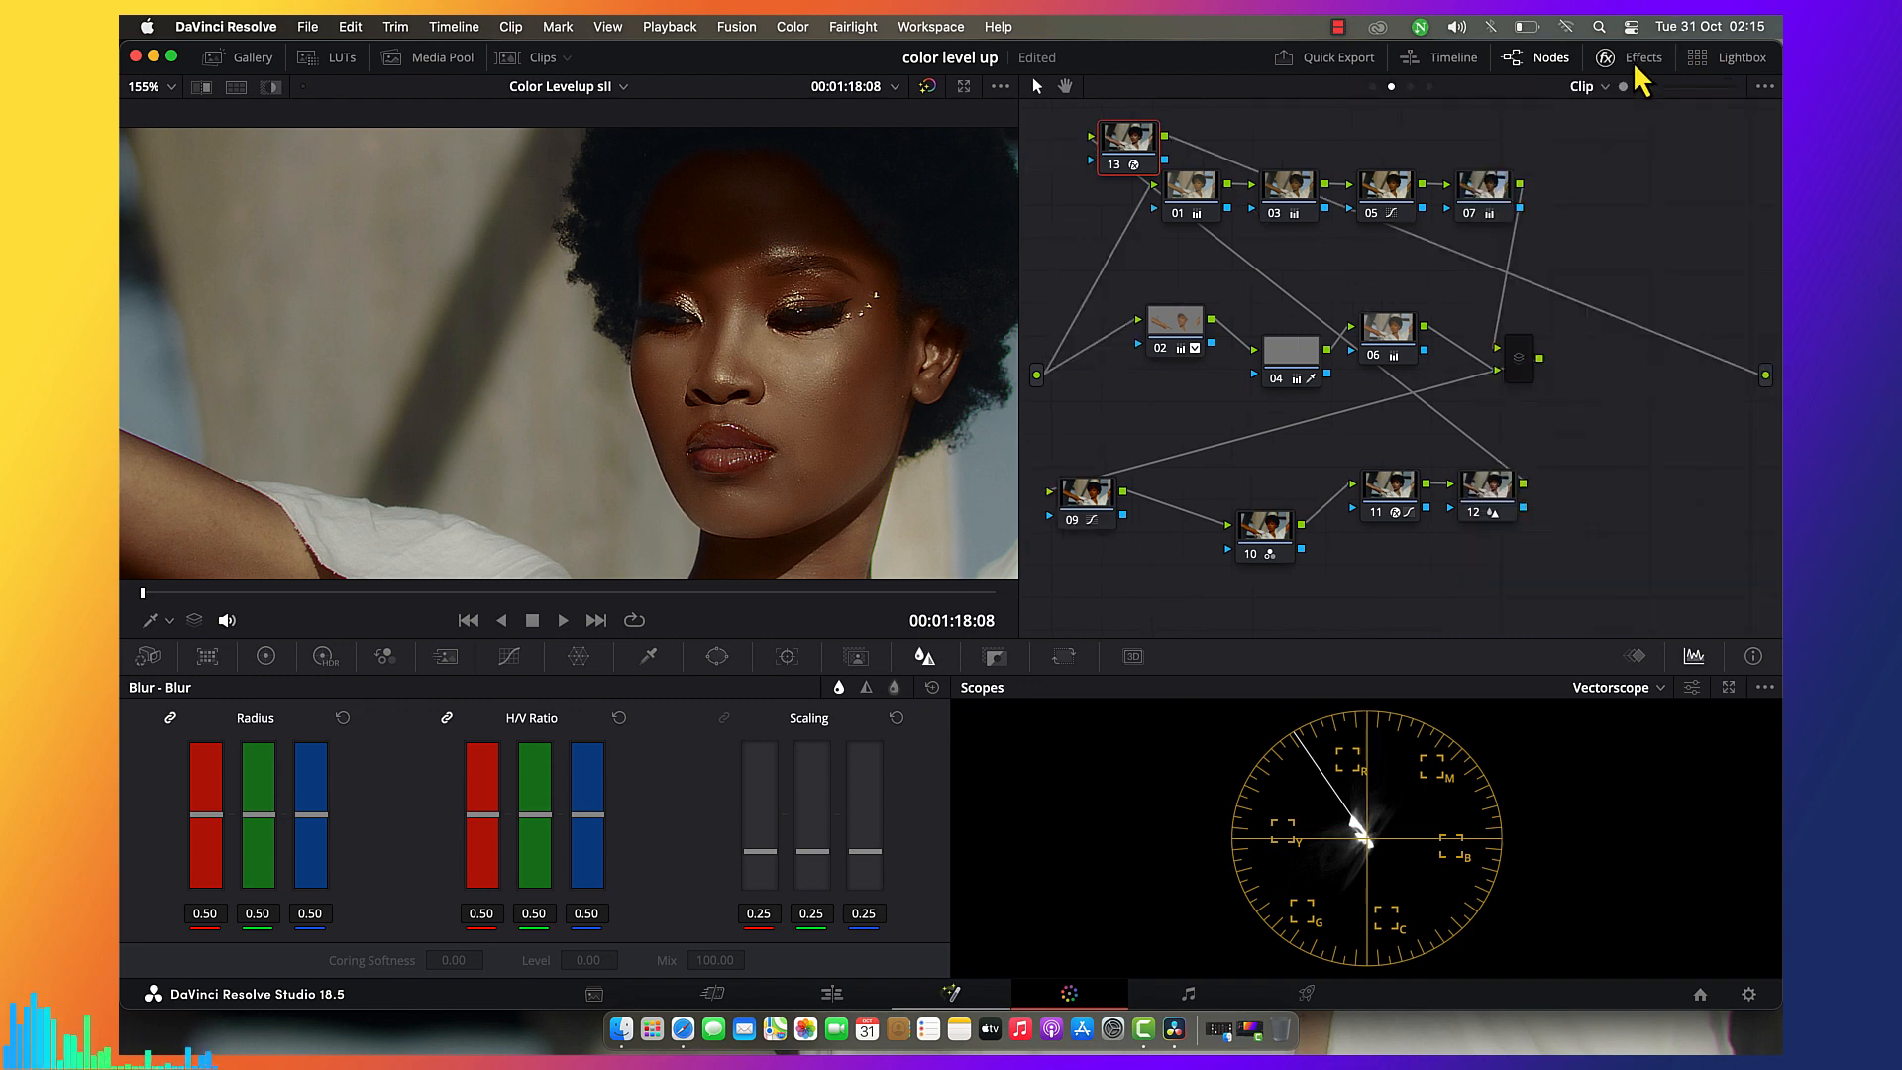
left_click_drag(1135, 155, 1588, 285)
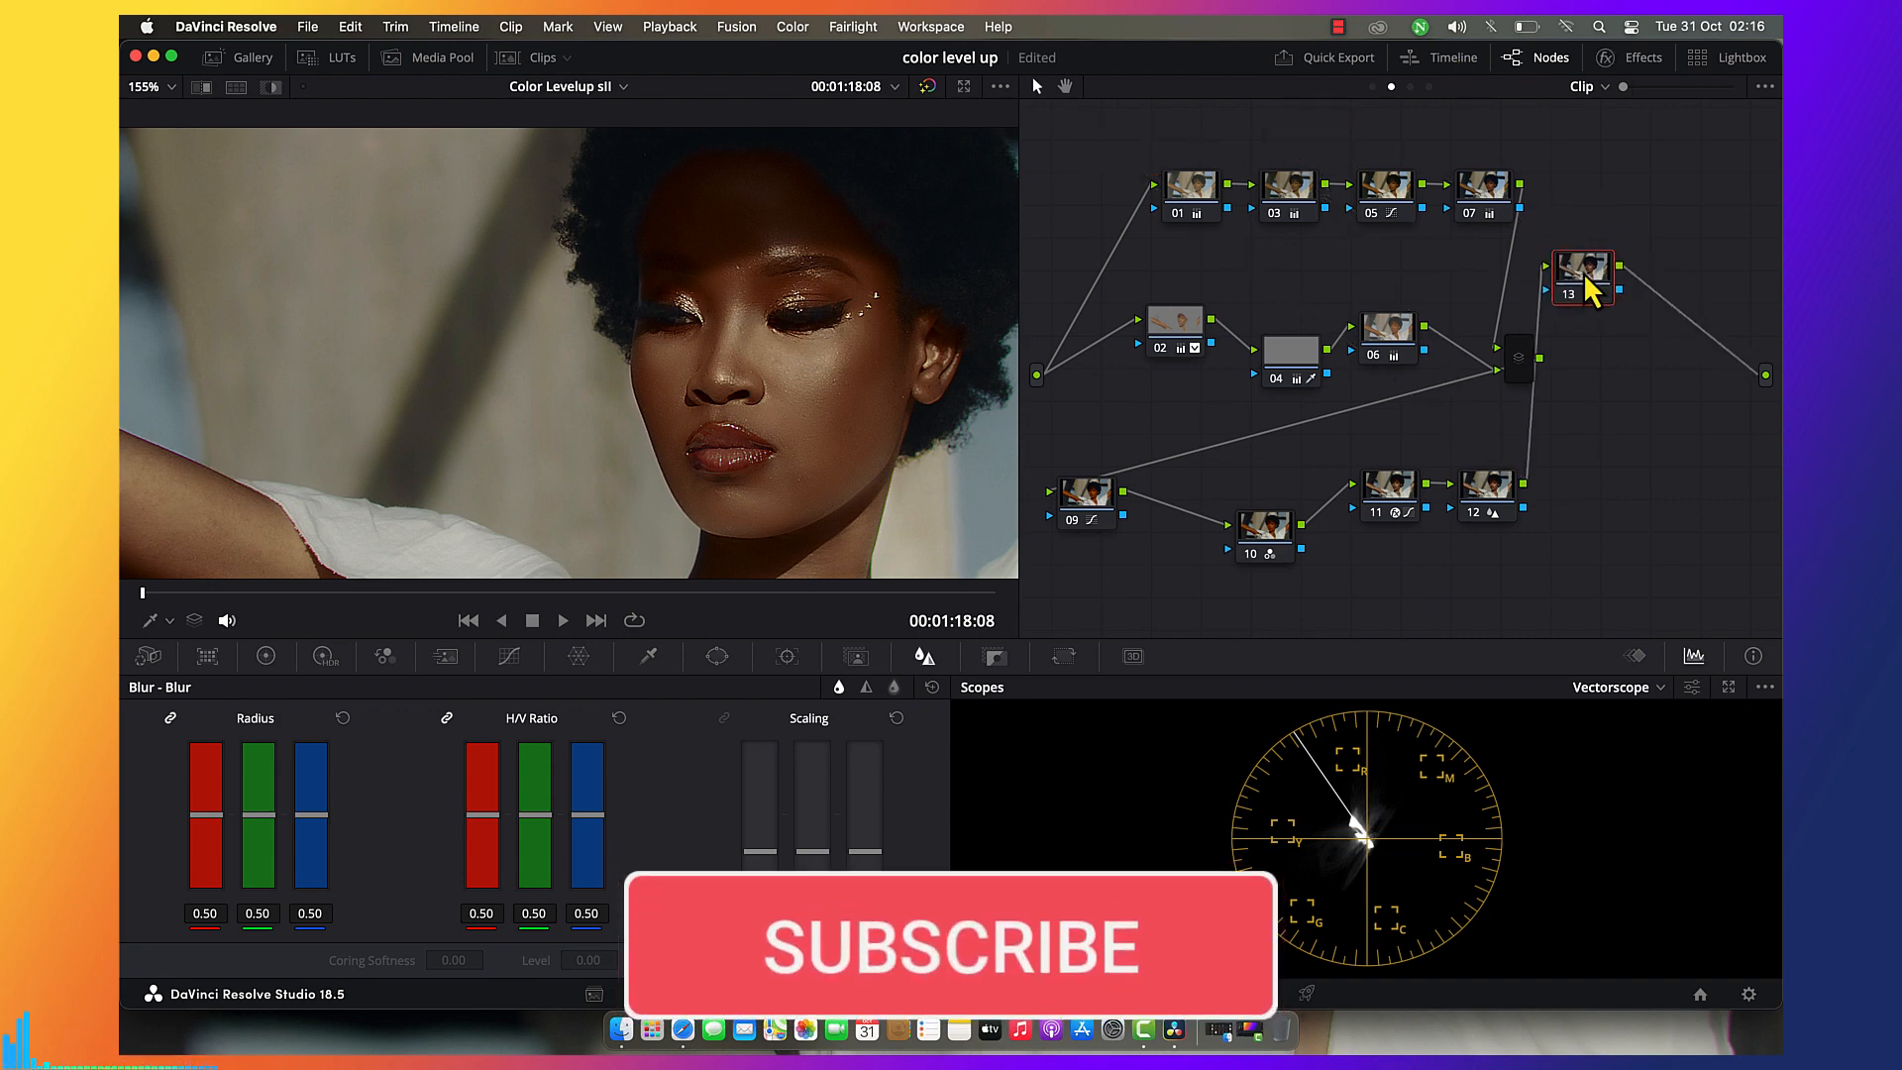
key("shift+z")
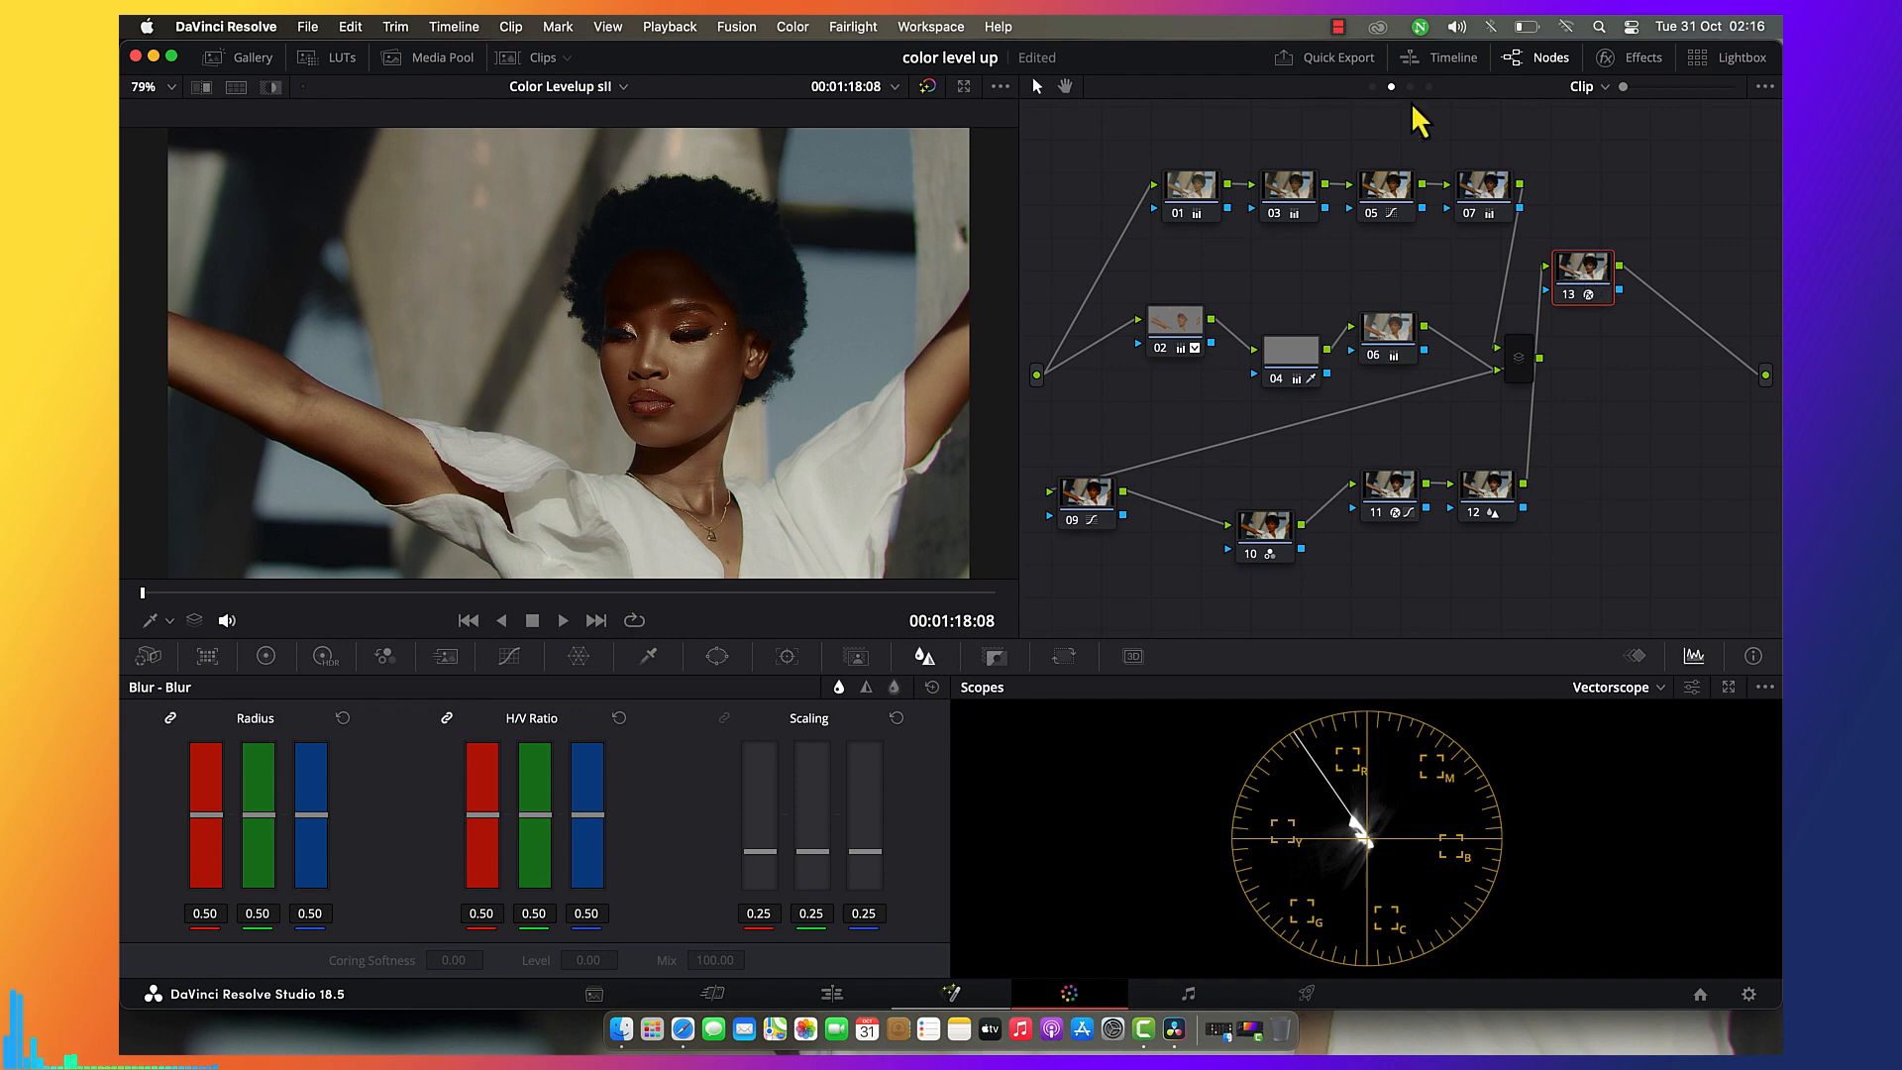
Add a serial node before node 01 in the upper branch and set its Temporal NR frames to 3.
left_click(1199, 198)
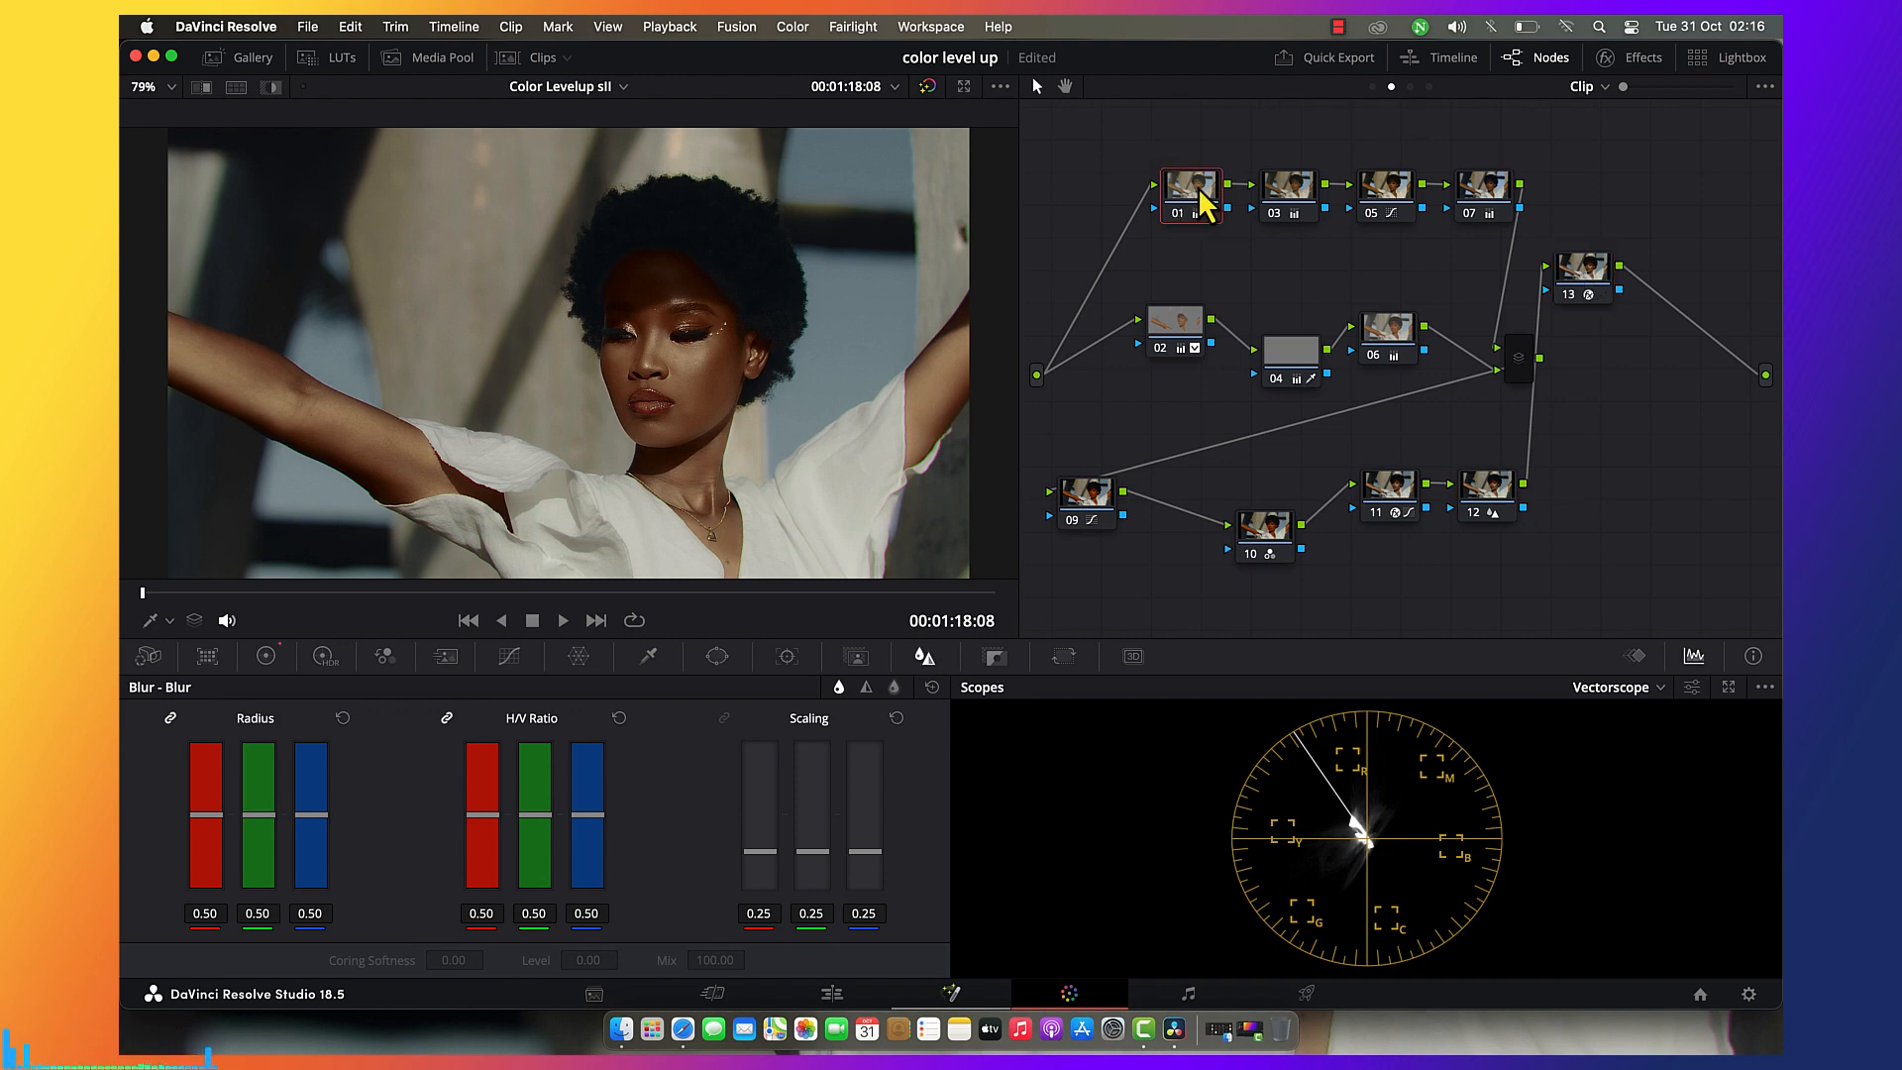
key("shift+s")
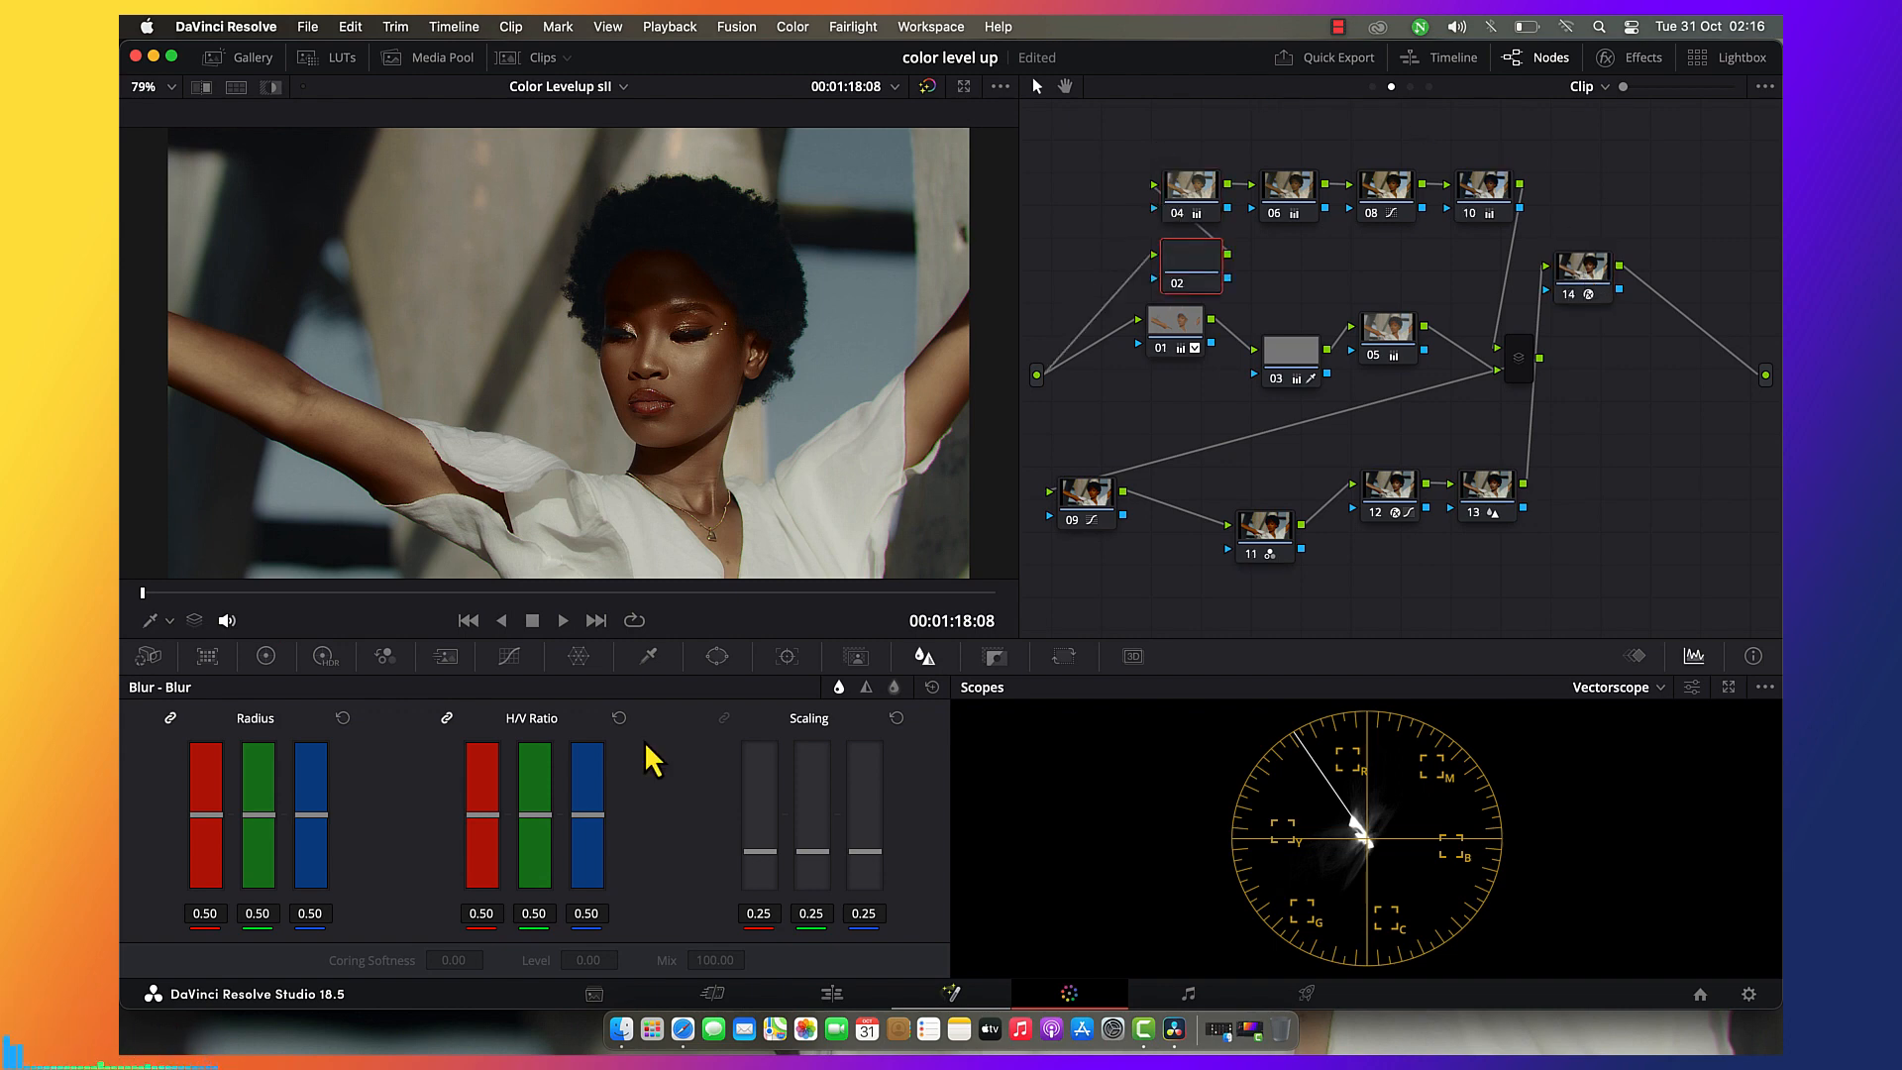
left_click(446, 655)
left_click(260, 742)
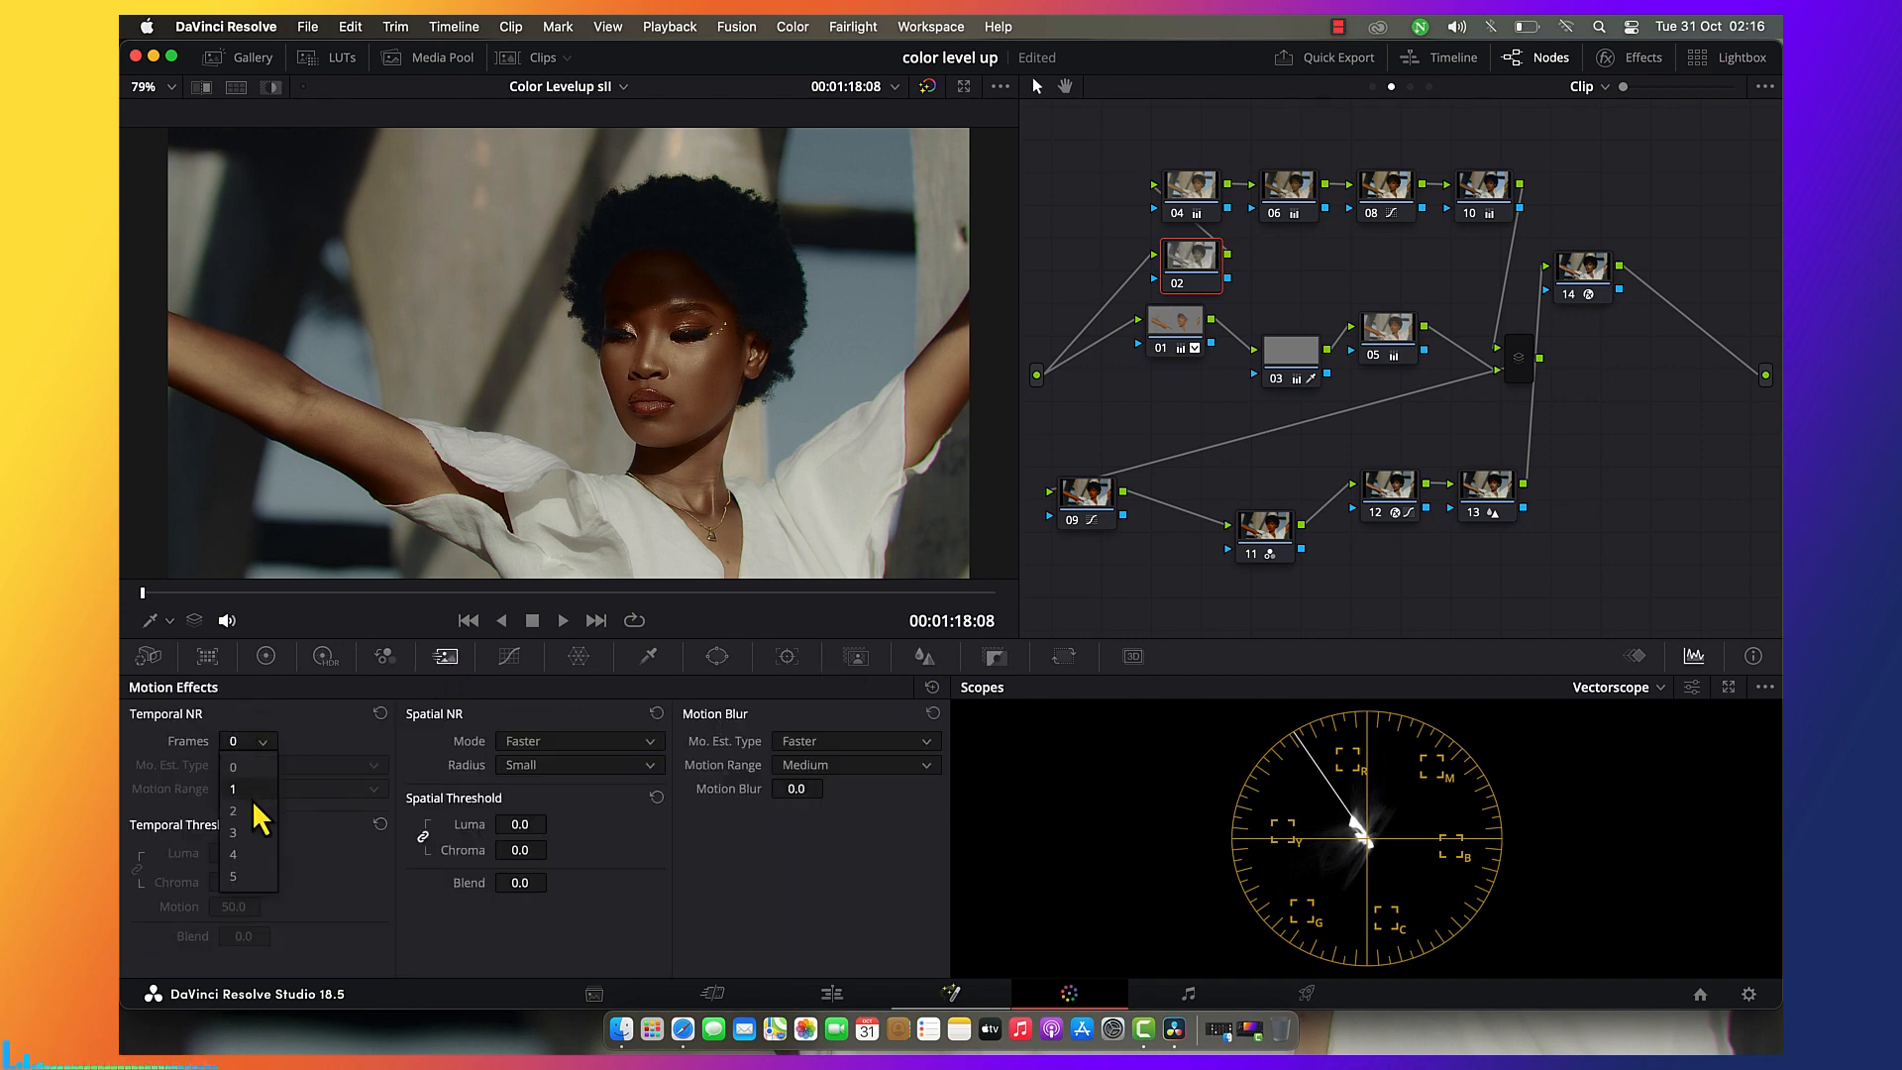
left_click(247, 835)
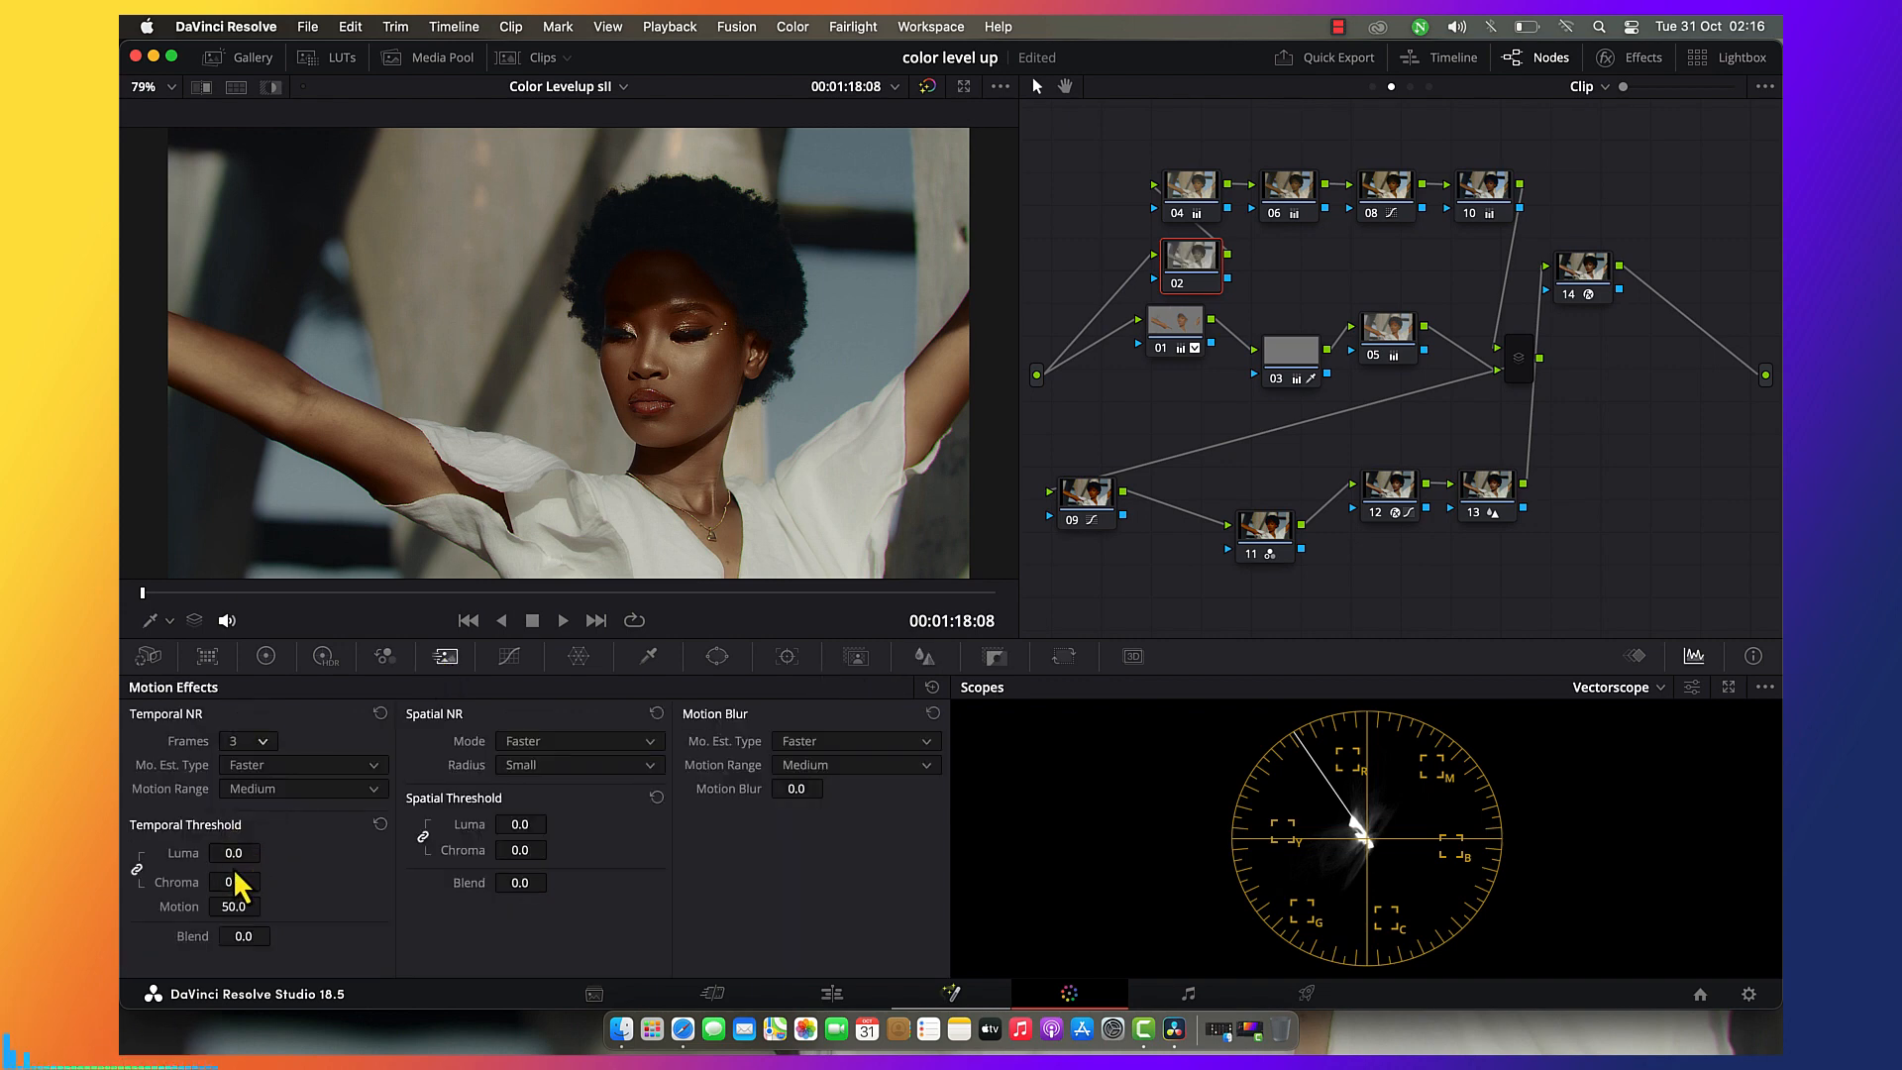
Set the new noise reduction node's temporal and spatial threshold Luma and Chroma values to 4.0.
left_click_drag(233, 854, 236, 854)
left_click(515, 826)
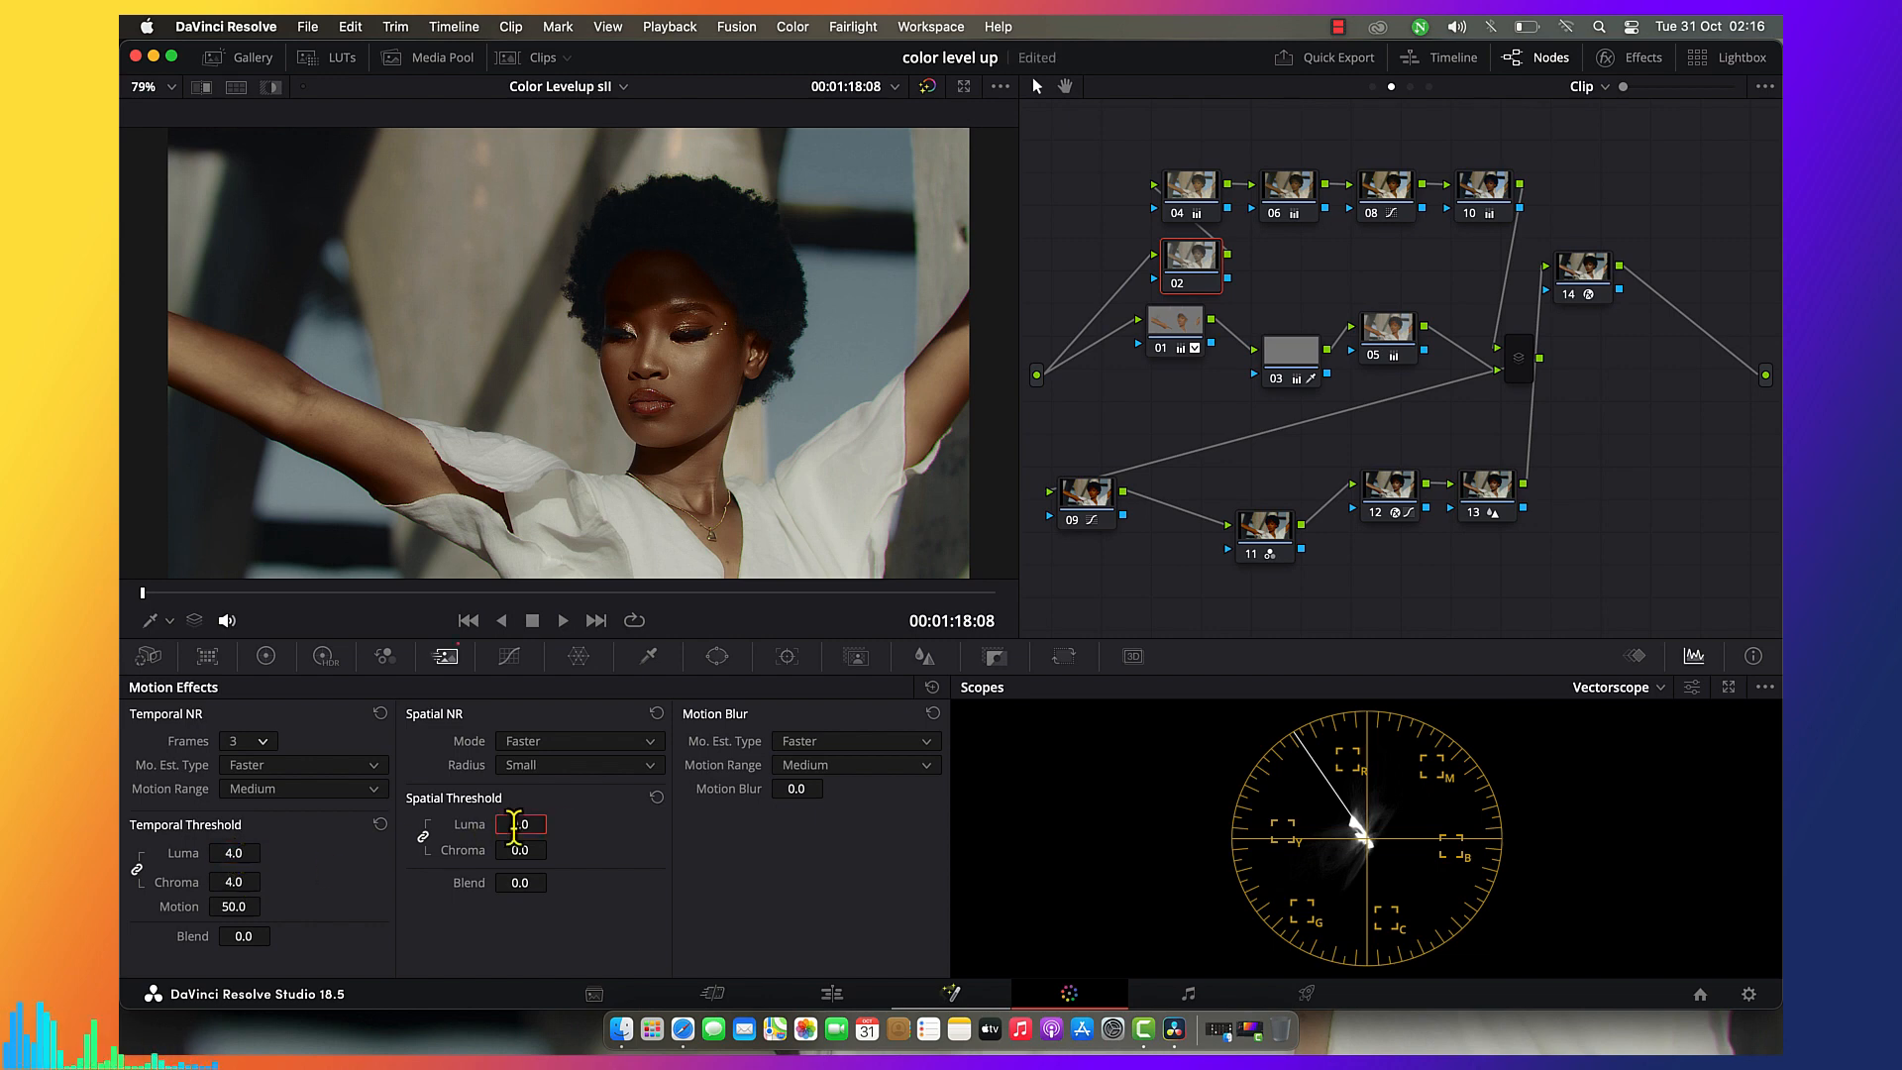
type("4")
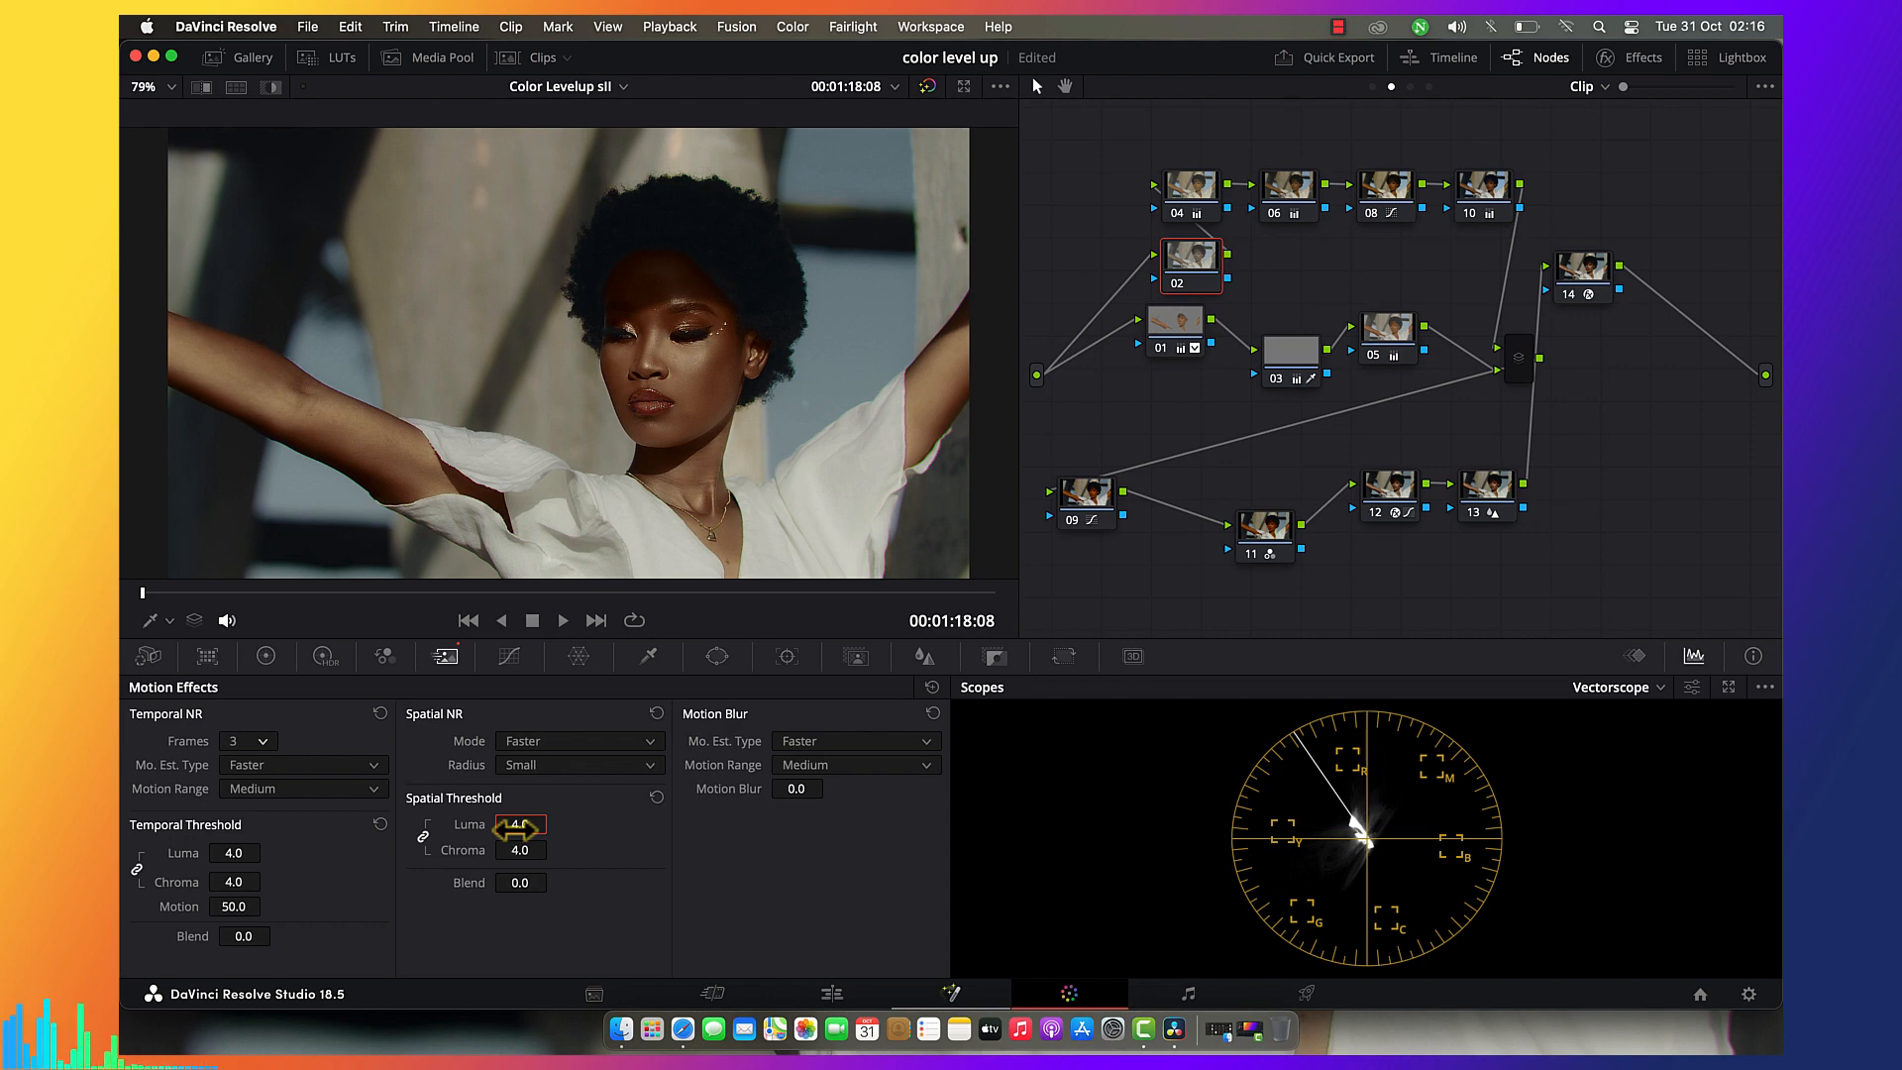
key("Return")
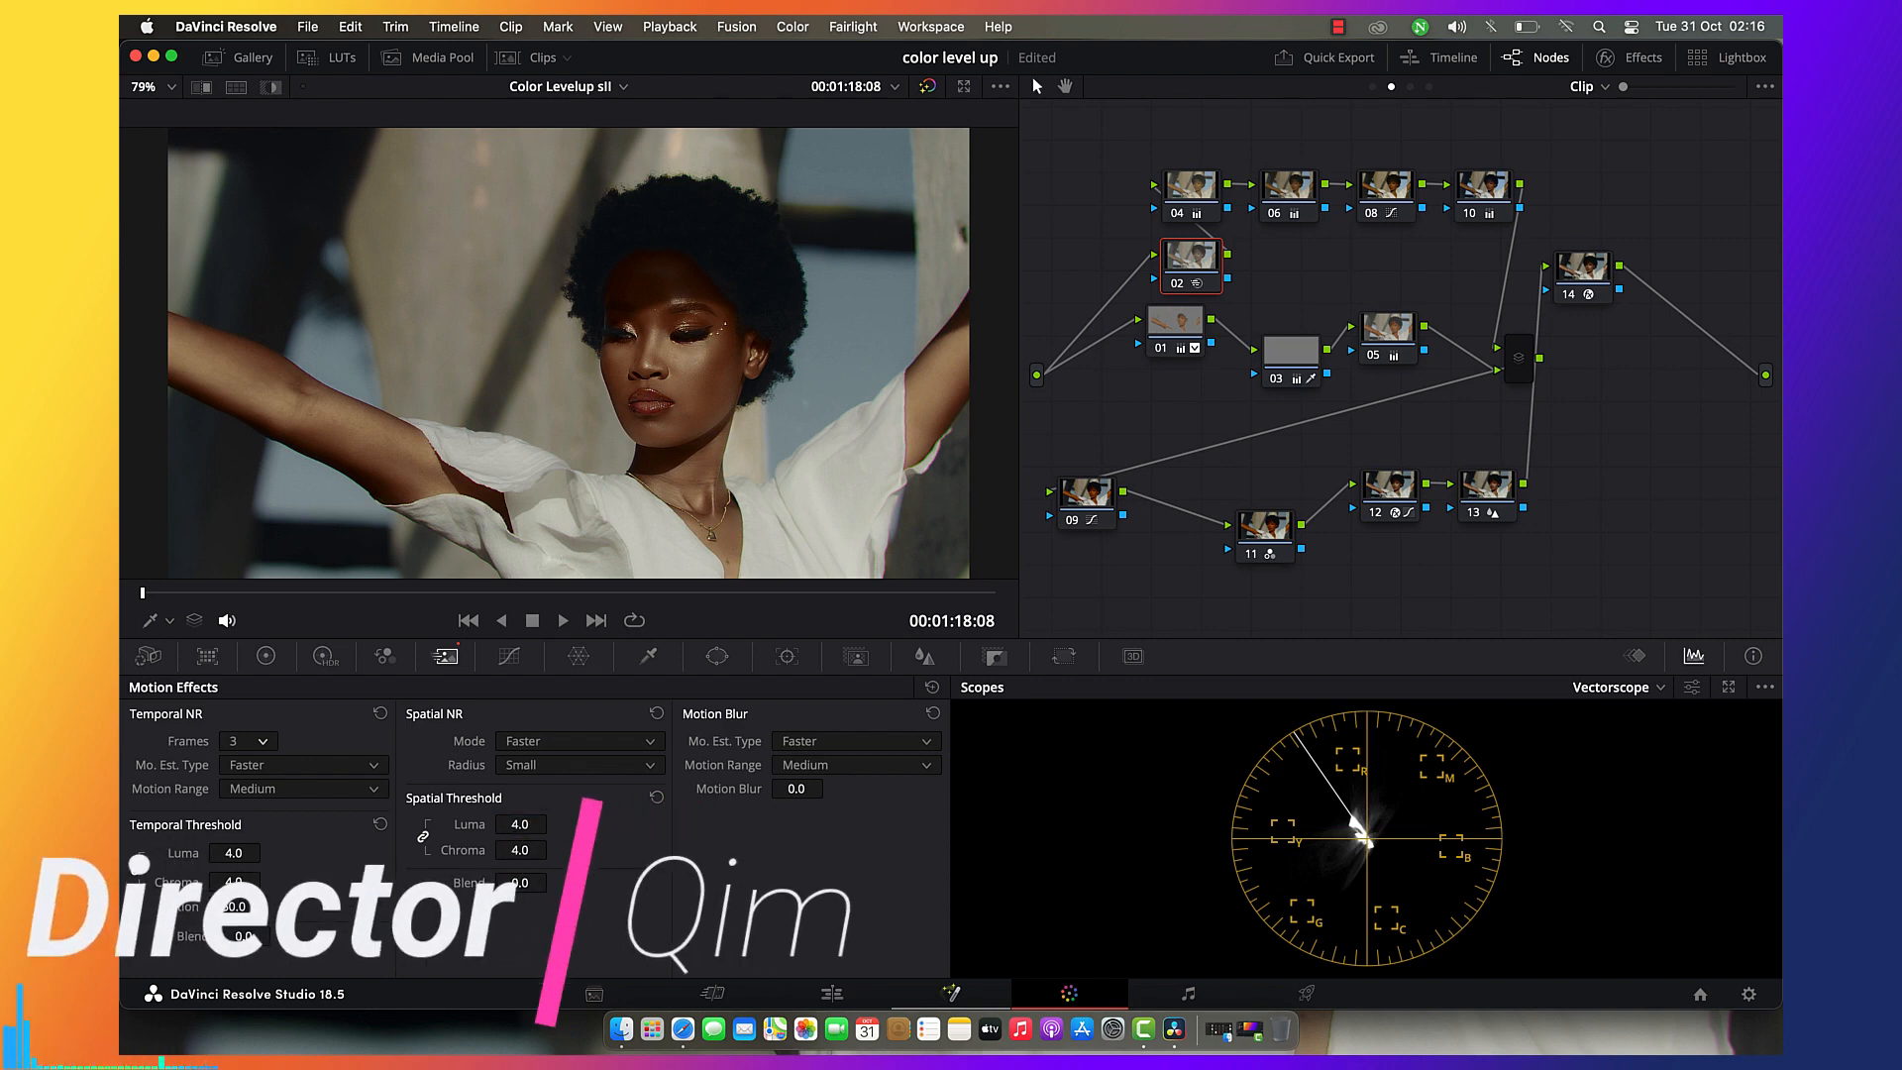
Review the finished portrait grade full screen and save the project.
key("super+f")
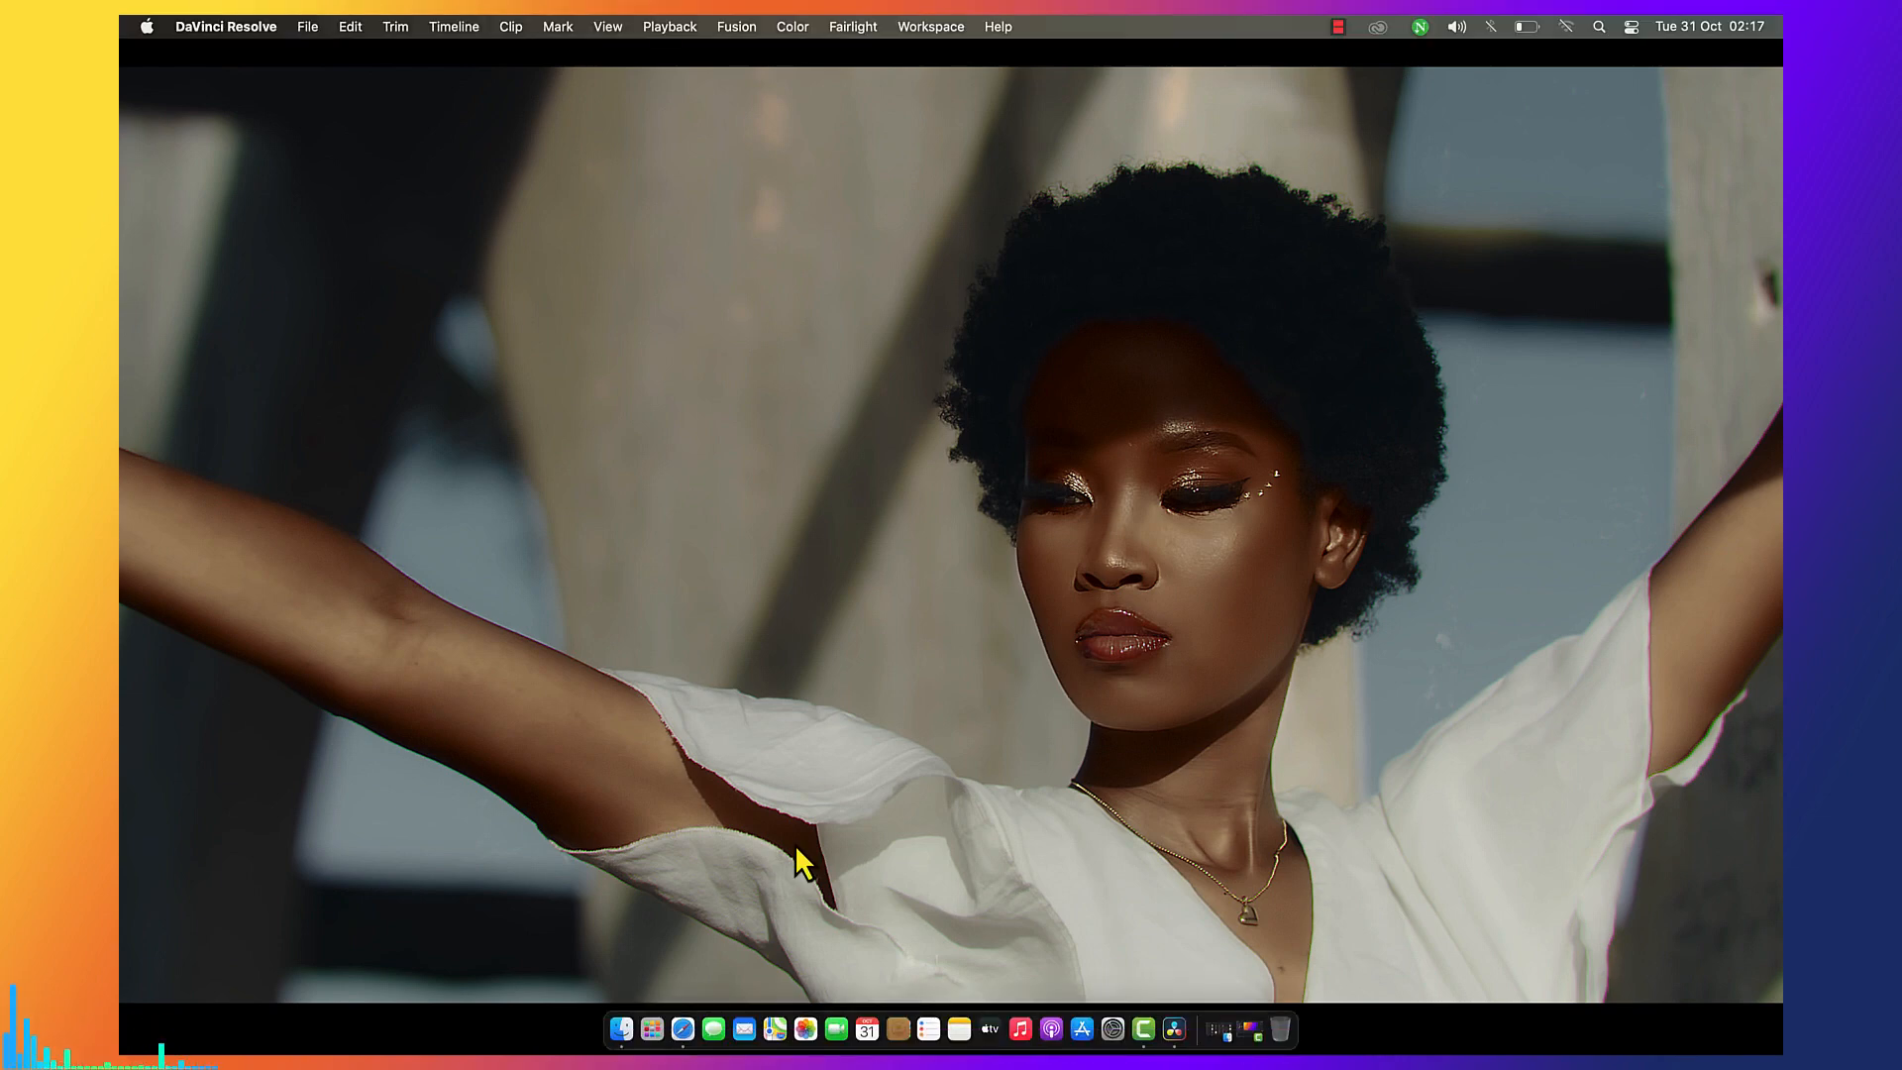
key("Escape")
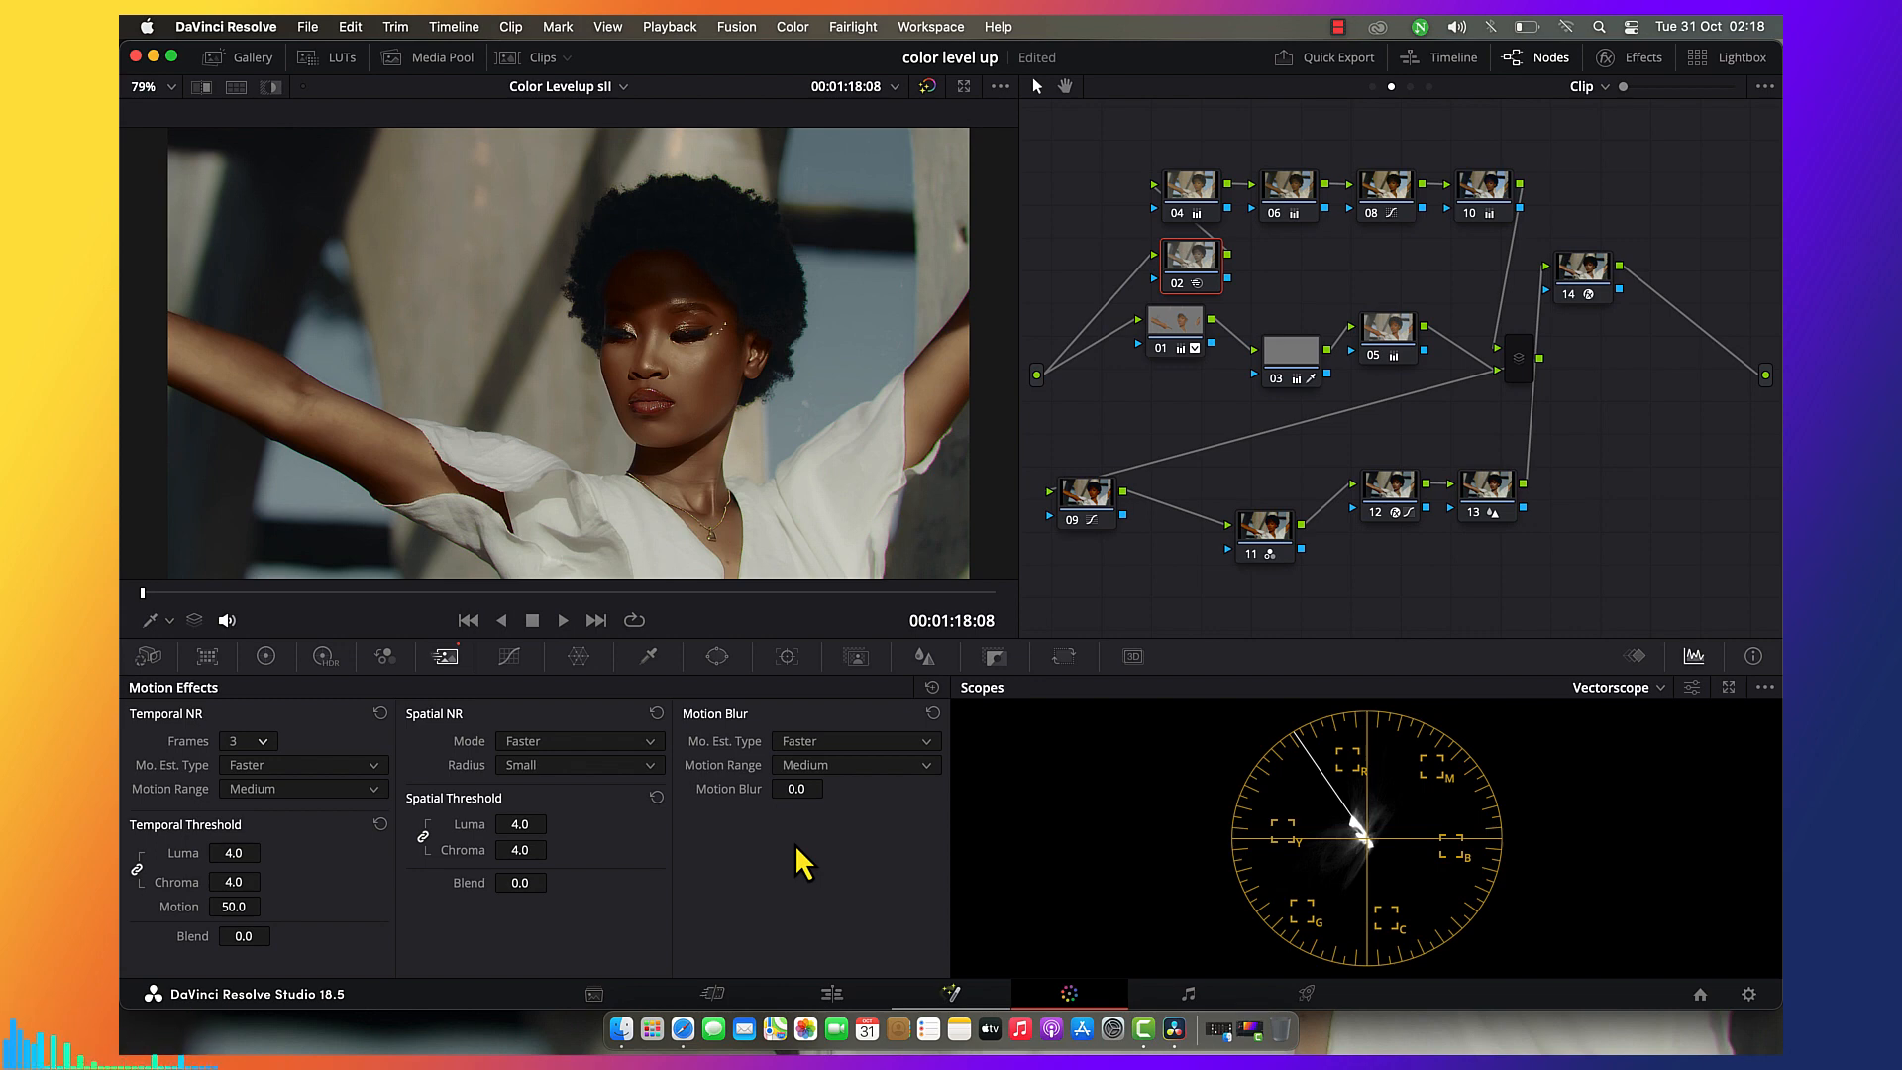
key("super+s")
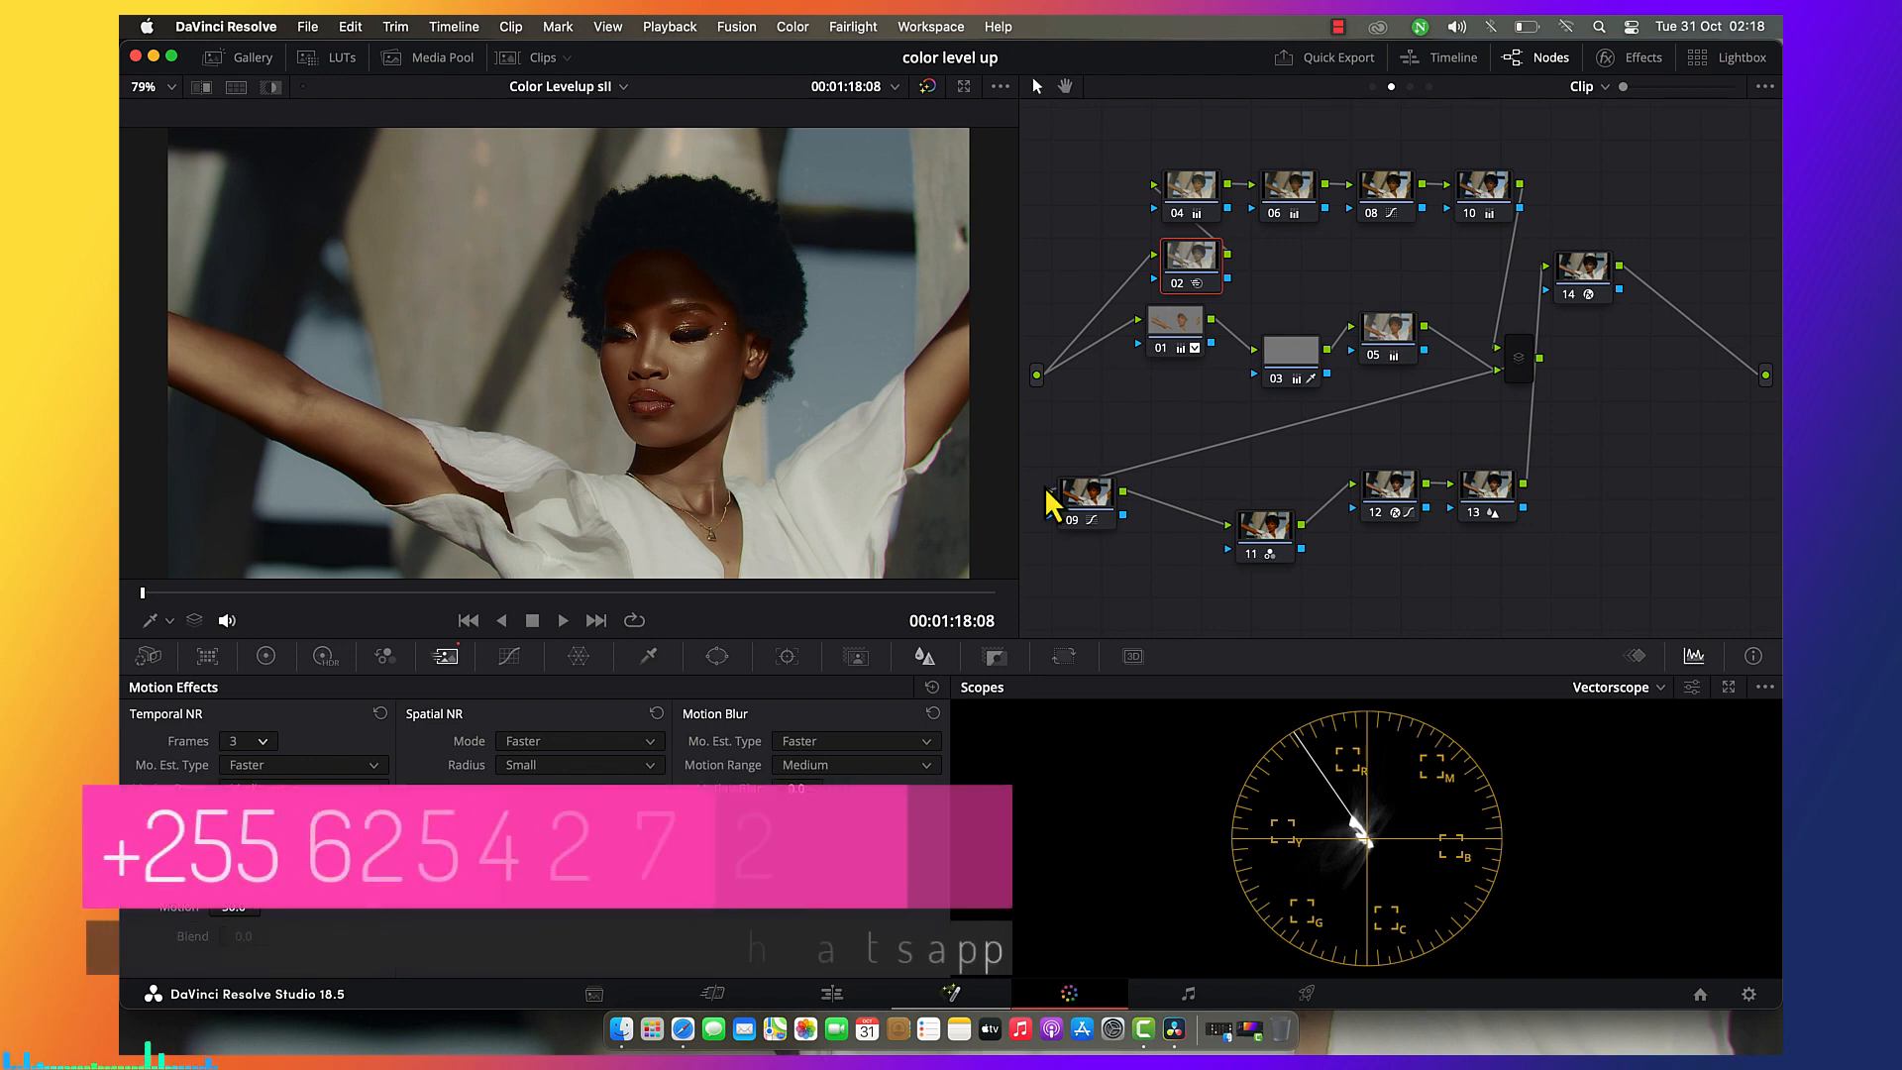
left_click(1338, 26)
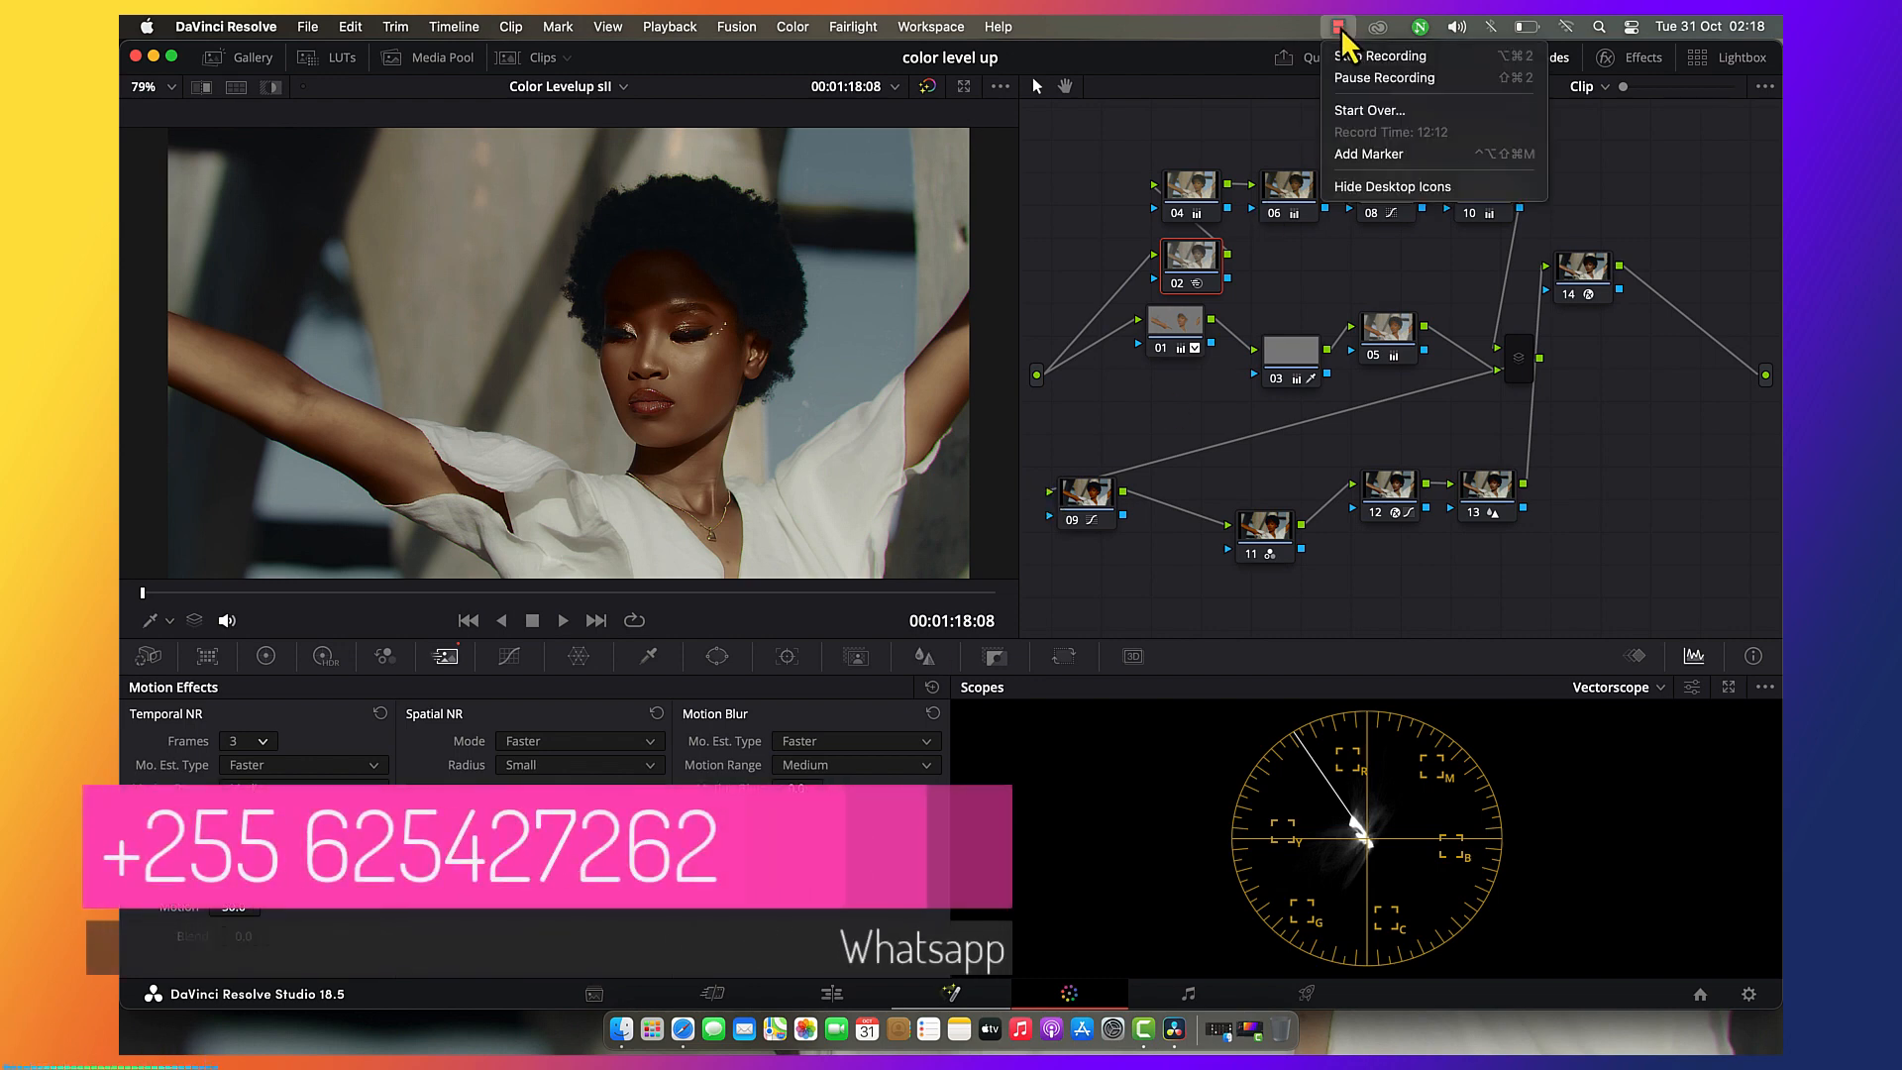
left_click(1372, 57)
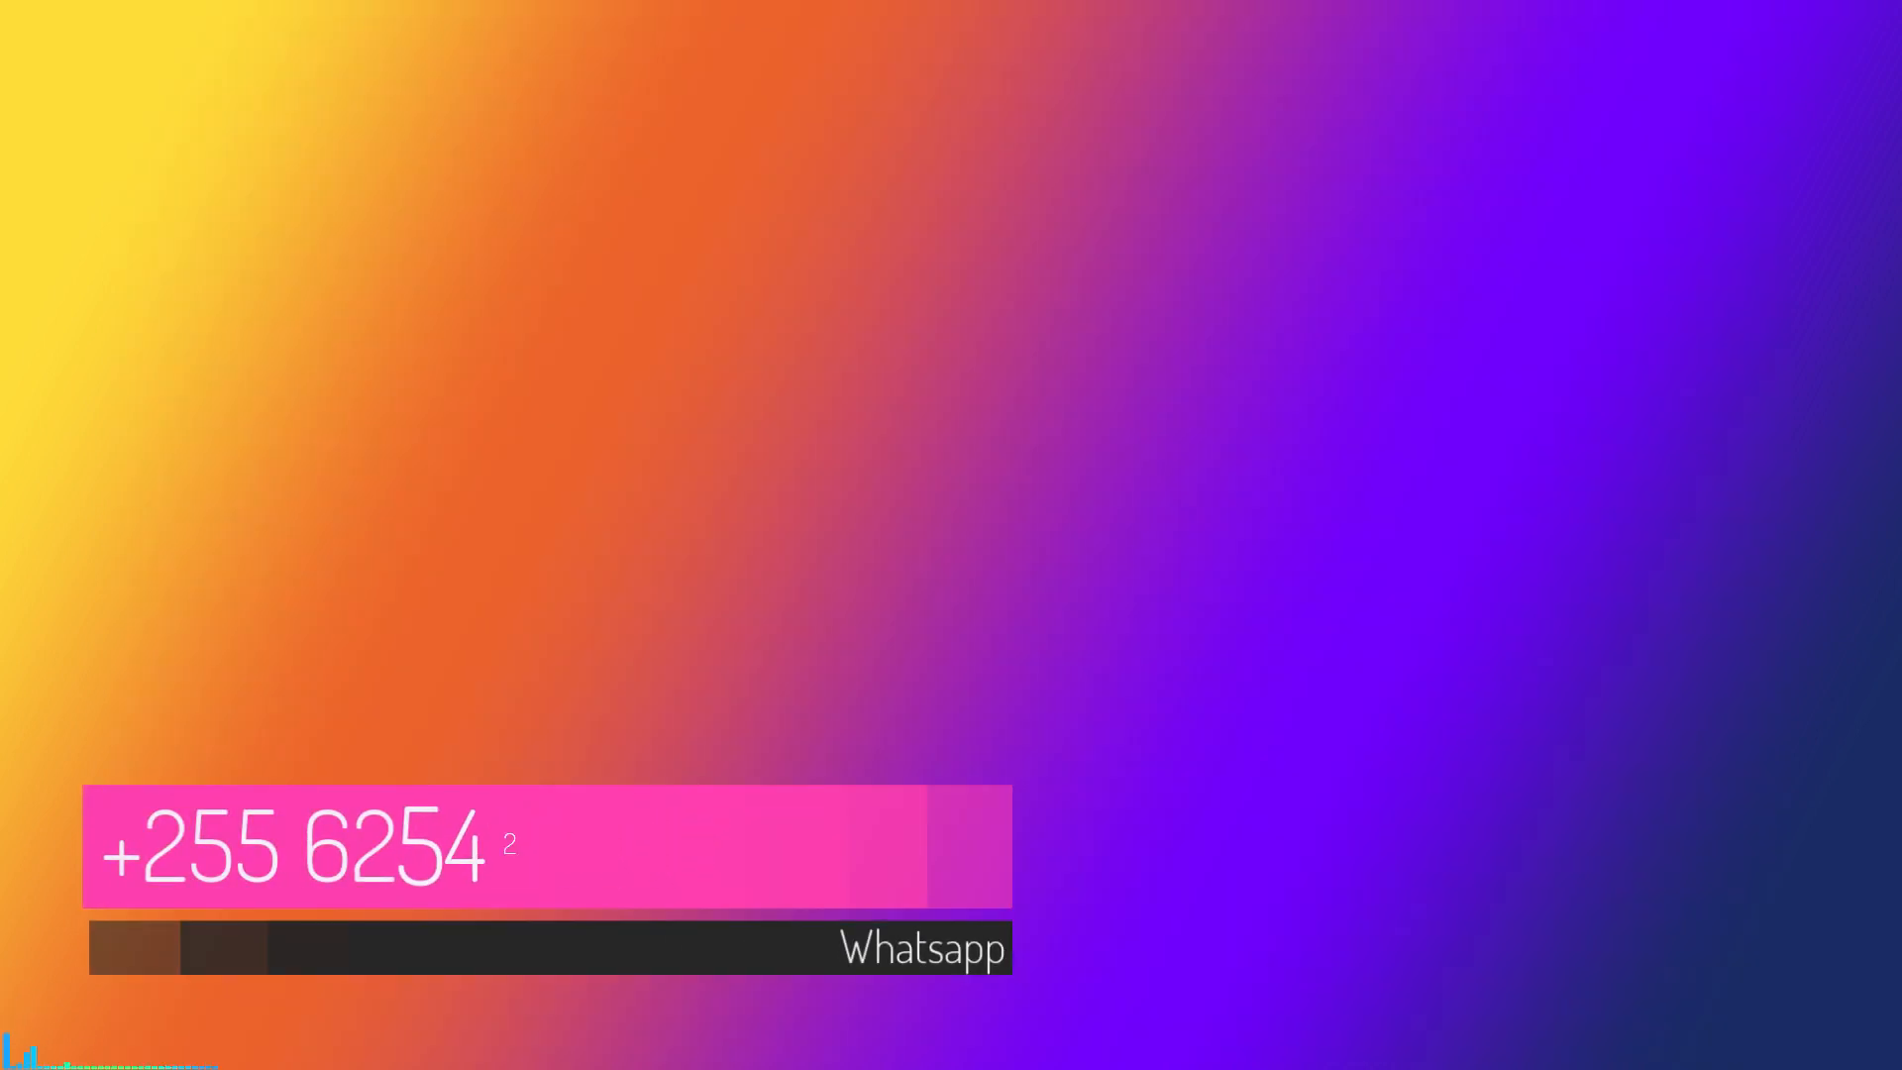